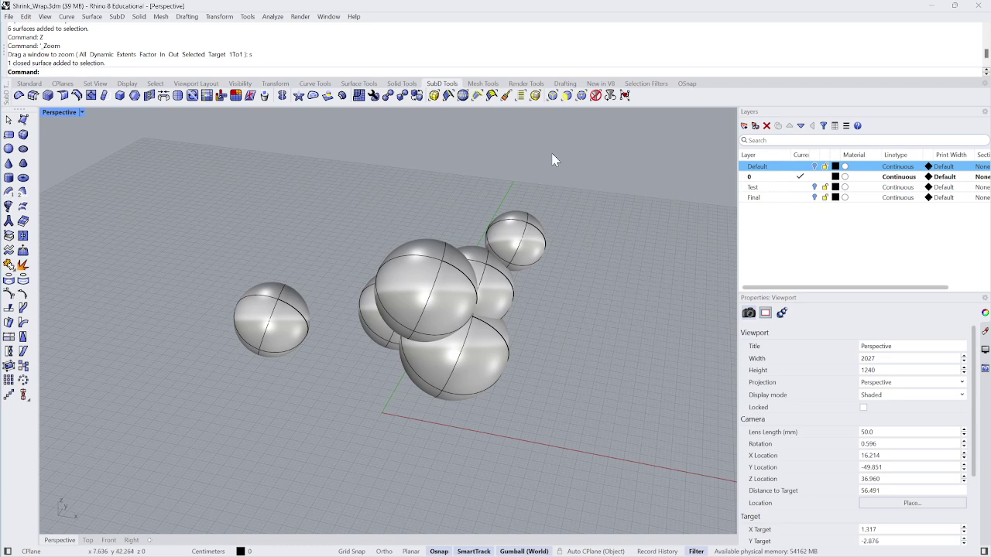
Duplicate the lowest sphere of the cluster and place the copy in open space along the X axis
click(497, 364)
click(578, 352)
key(Home)
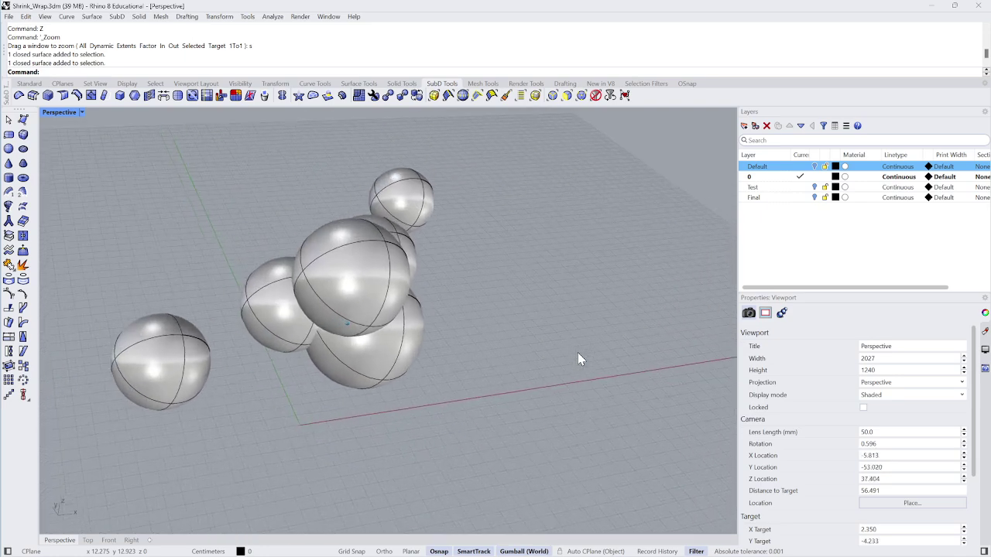
click(286, 332)
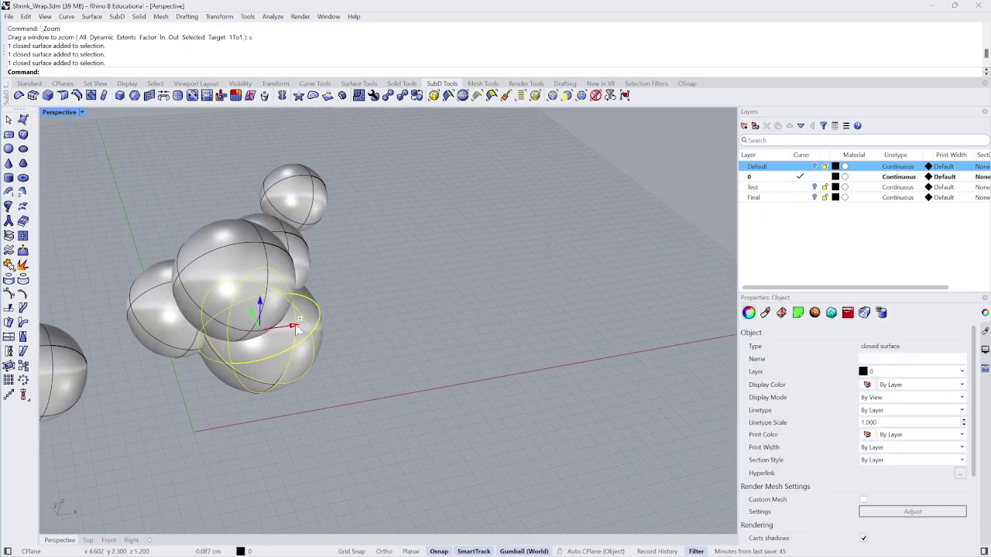
drag(291, 348, 489, 317)
click(574, 295)
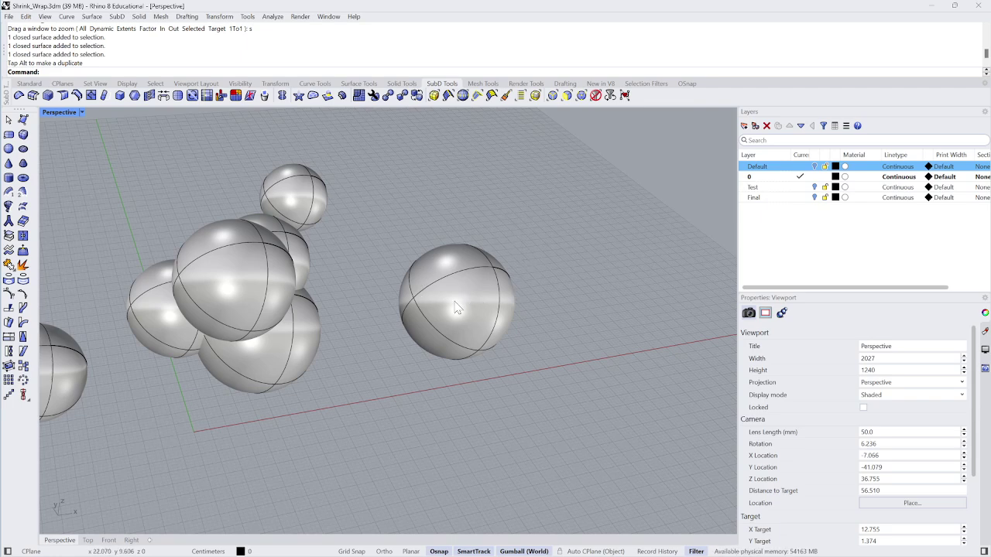
Draw a small box in front of the duplicated sphere and delete it again
click(28, 83)
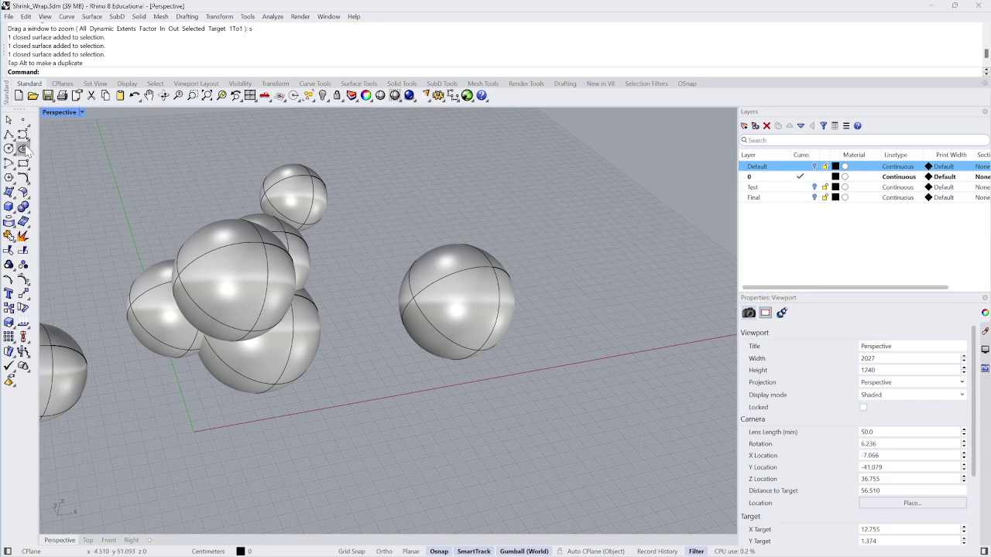
click(8, 206)
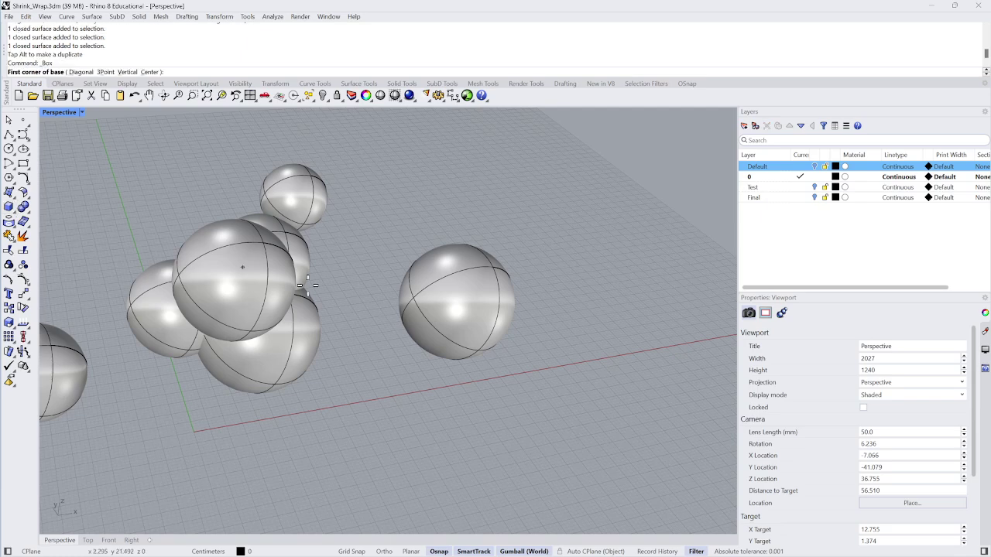
click(450, 411)
click(425, 456)
click(430, 426)
click(456, 432)
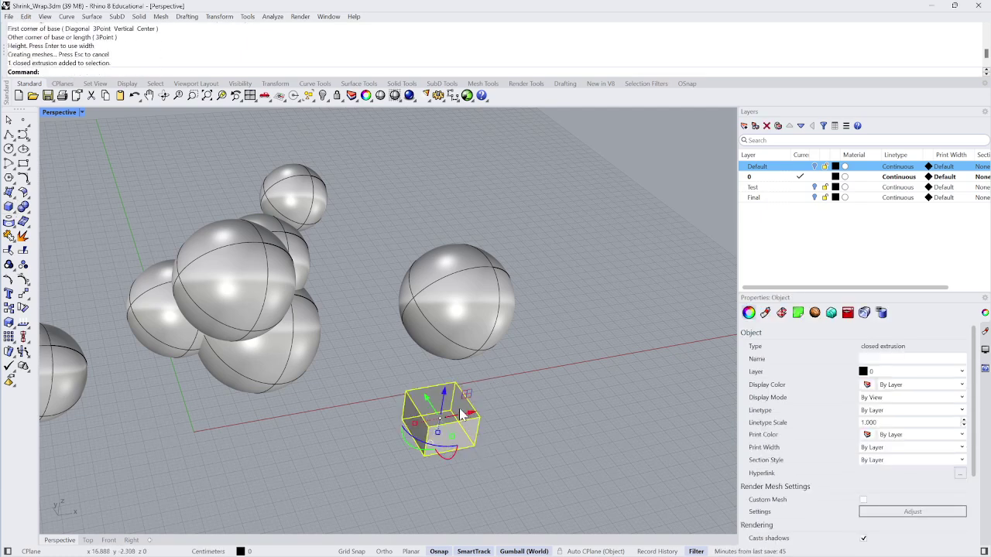
key(Delete)
Create a UV-style mesh sphere with 10 vertical and 10 around faces beside the duplicated NURBS sphere
click(481, 336)
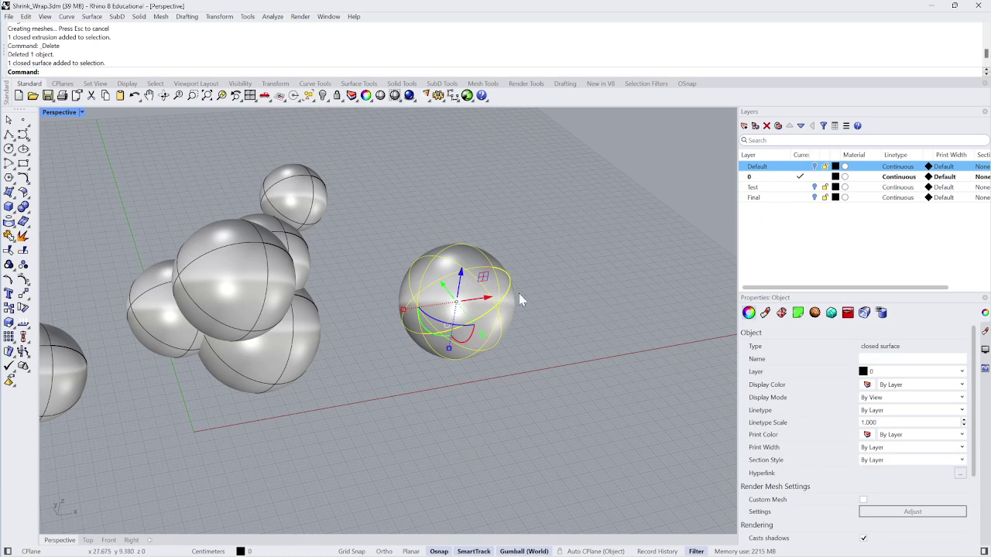
shift+right_drag(556, 278, 395, 280)
scroll(425, 292, up, 6)
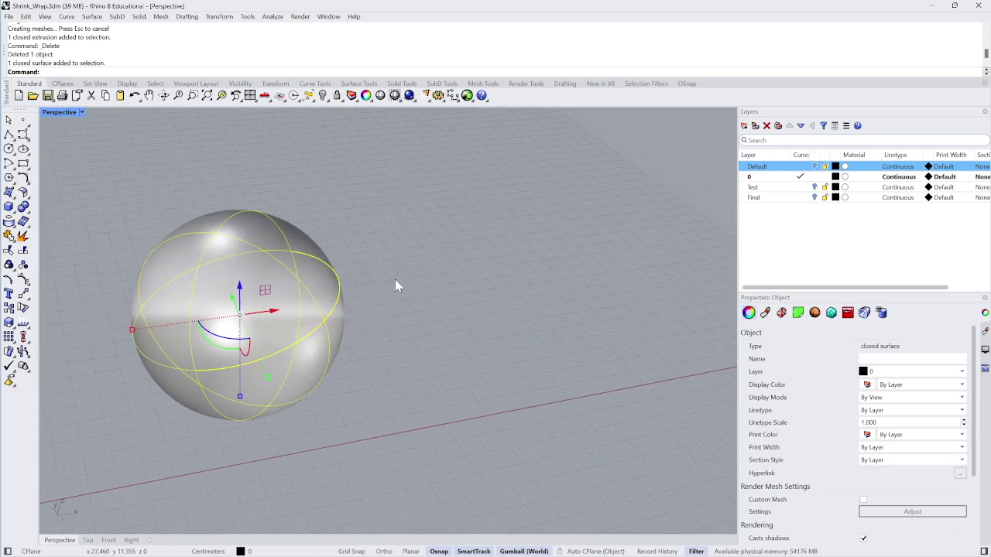
click(415, 279)
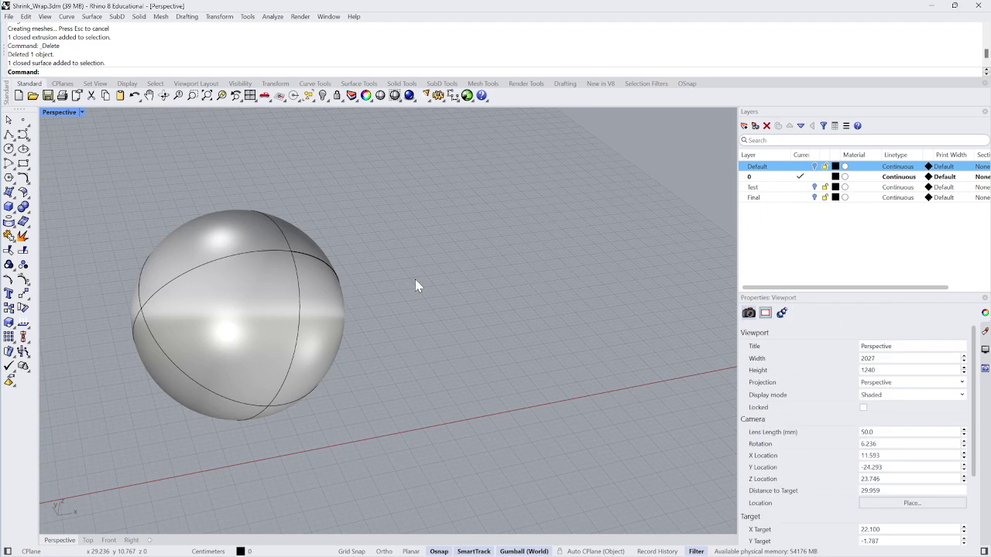
text(Mesh)
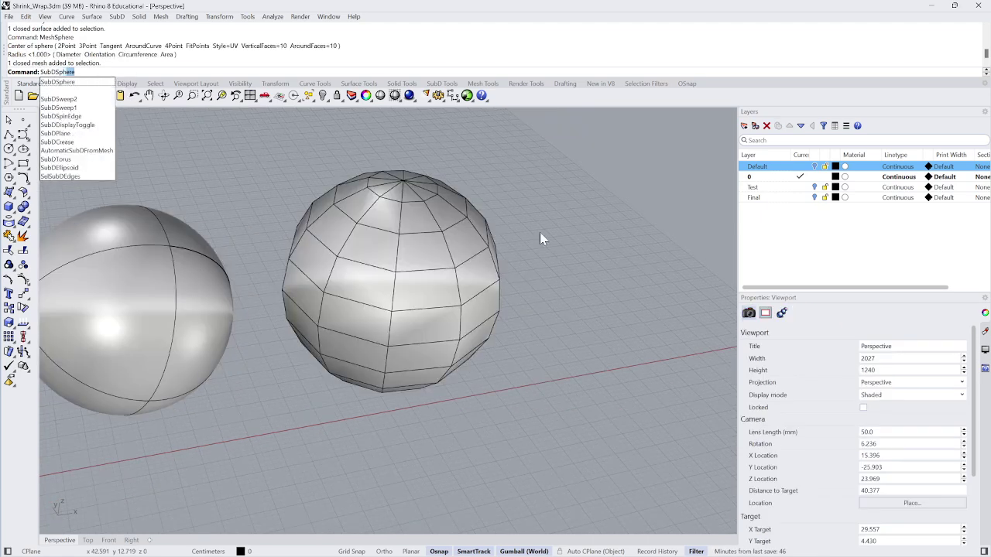
Create a quad-style SubD sphere with 1 subdivision and a radius of about 6.8 cm beside the mesh sphere
key(Return)
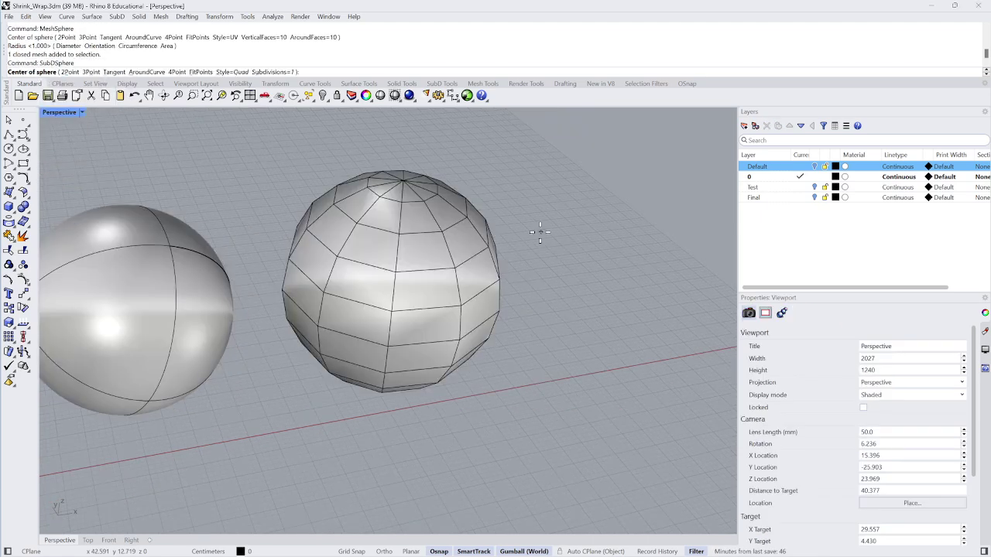
shift+right_drag(597, 246, 526, 269)
scroll(526, 269, down, 2)
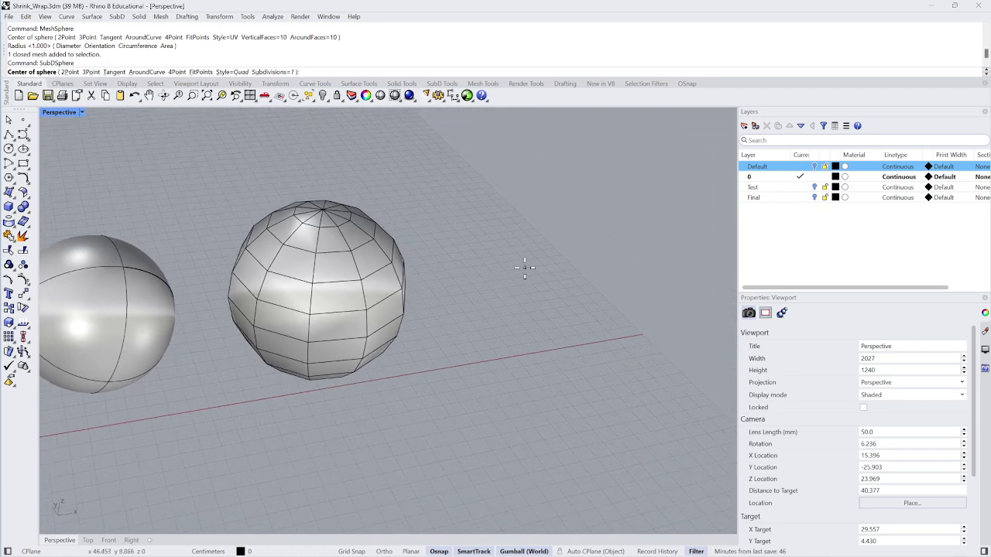
click(517, 263)
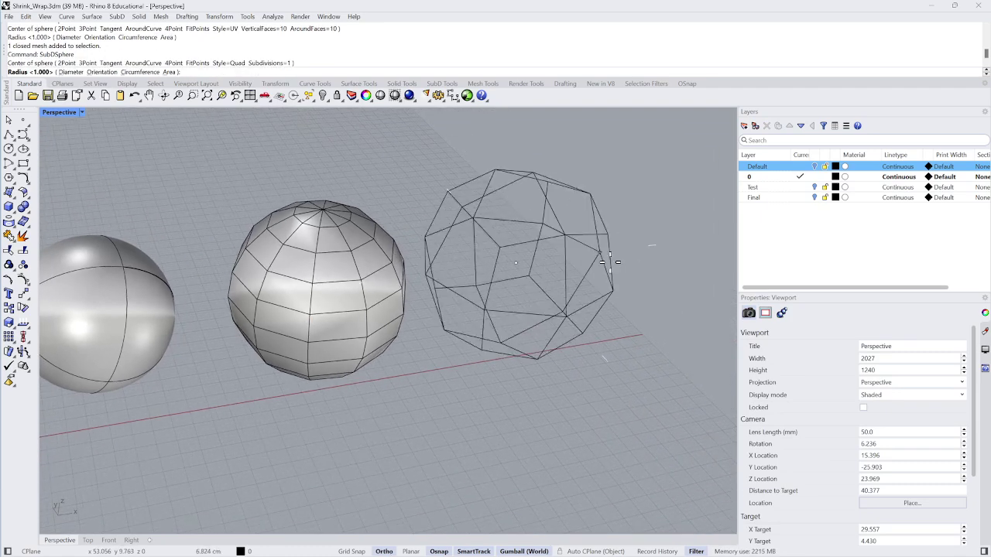
click(606, 269)
click(569, 271)
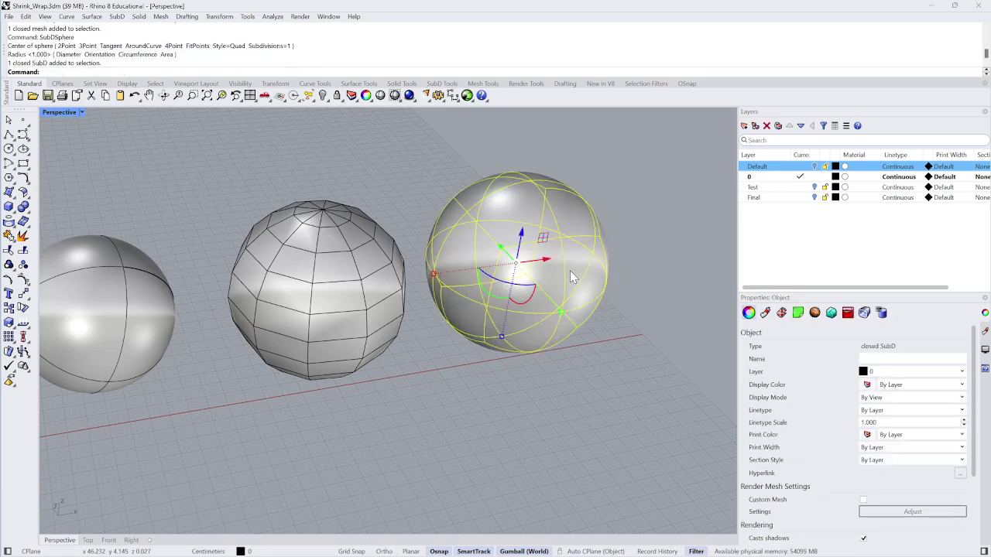
Toggle the SubD display between flat and smooth and compare the NURBS, mesh and SubD spheres
key(Tab)
click(676, 222)
right_drag(678, 229, 441, 278)
key(Tab)
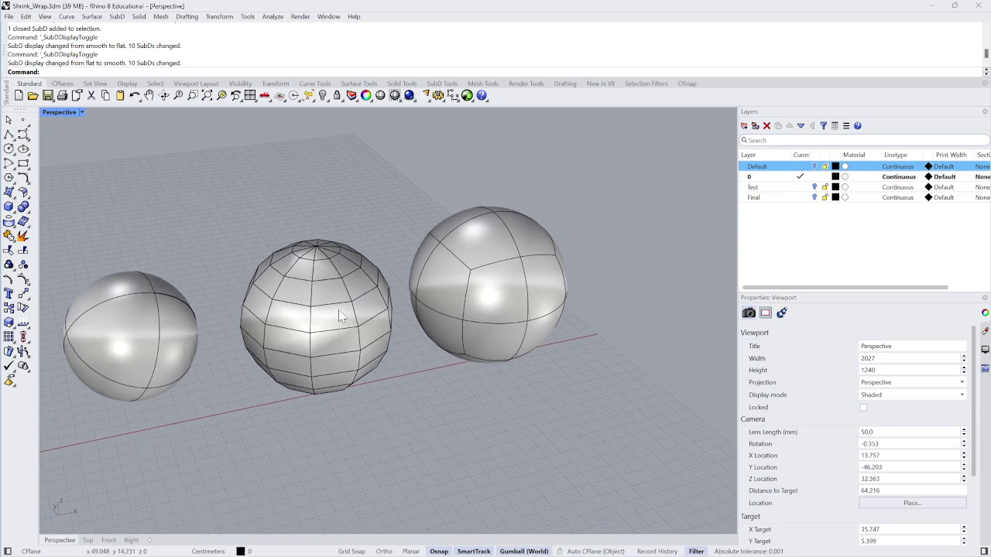
Delete the mesh sphere and move the SubD sphere into its place beside the NURBS sphere
click(341, 309)
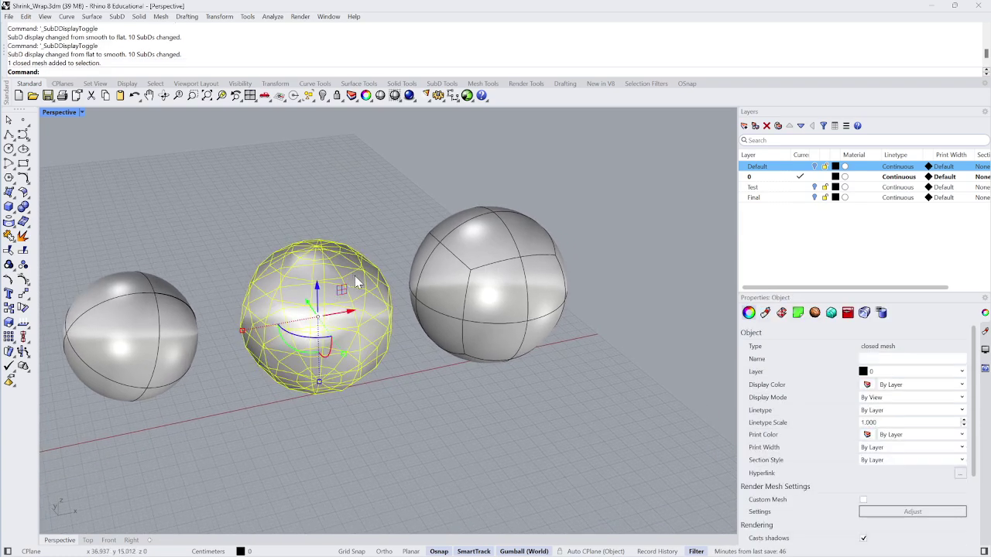
key(Delete)
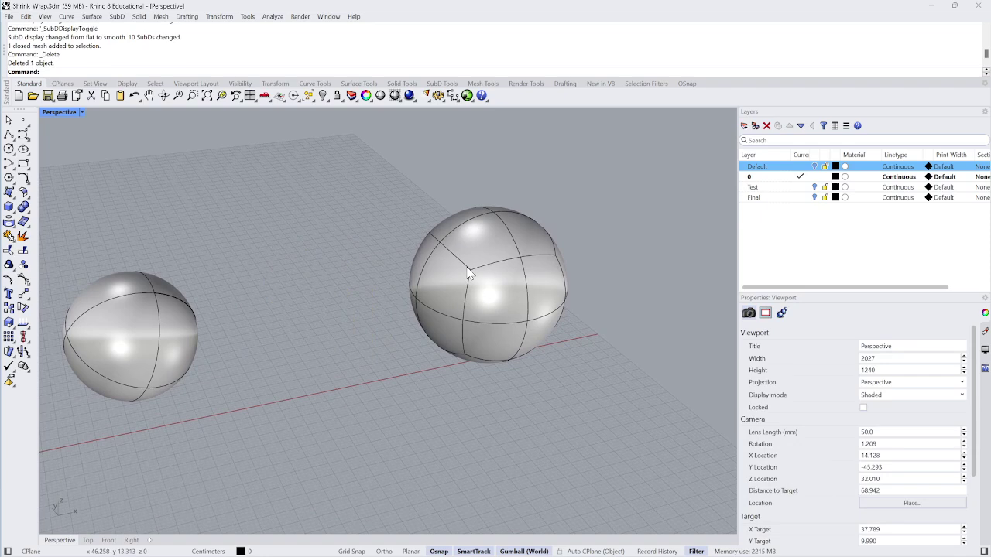
click(469, 275)
drag(517, 280, 342, 297)
drag(225, 331, 310, 274)
key(ctrl+z)
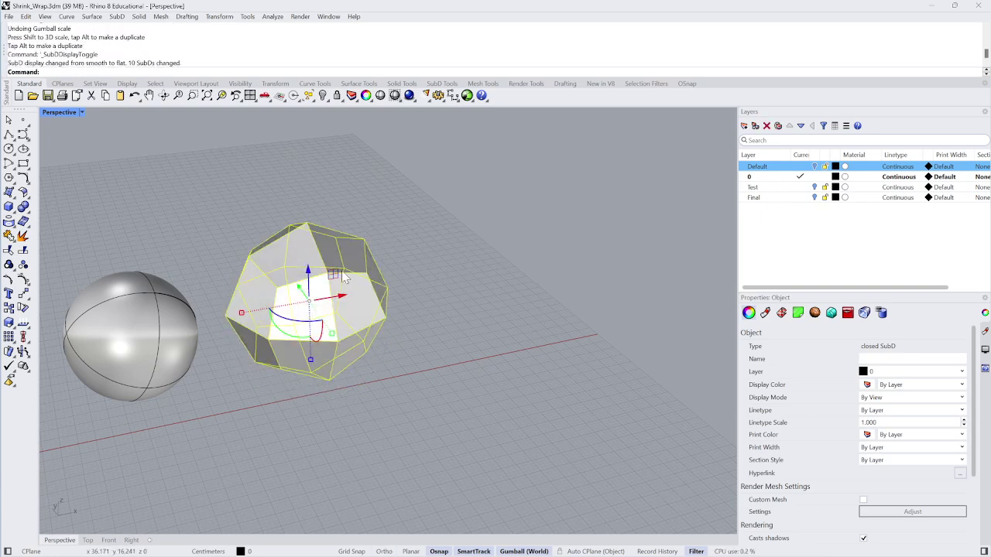
Show the SubD sphere flat, extract its control polygon as a mesh and move that mesh clear of it
key(Tab)
click(447, 255)
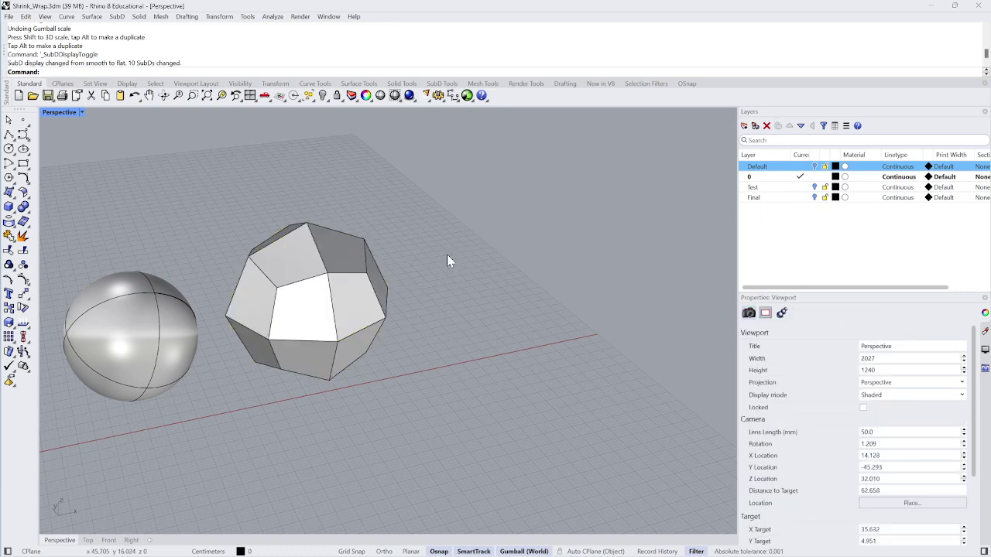
scroll(336, 287, up, 3)
click(336, 287)
text(ExtractControlPolygon)
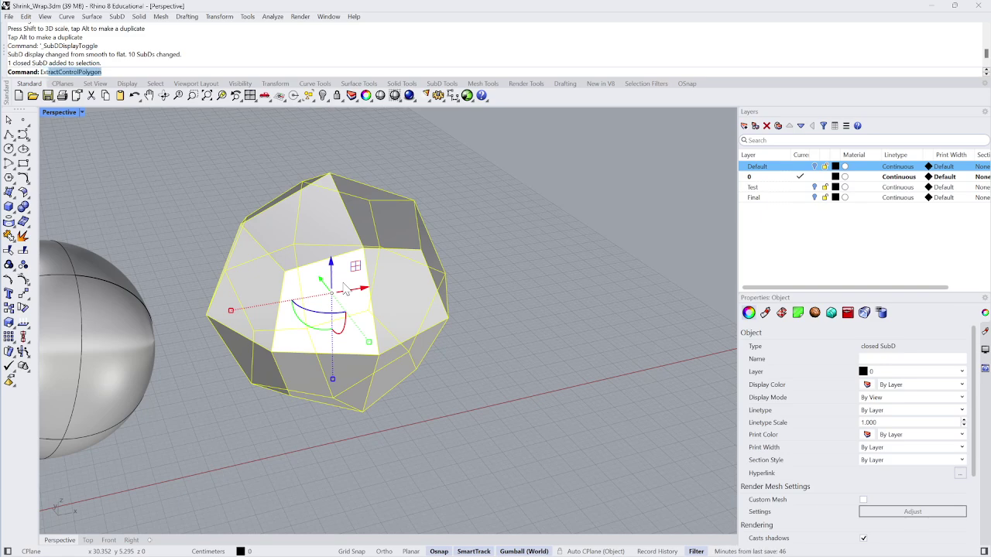
key(Return)
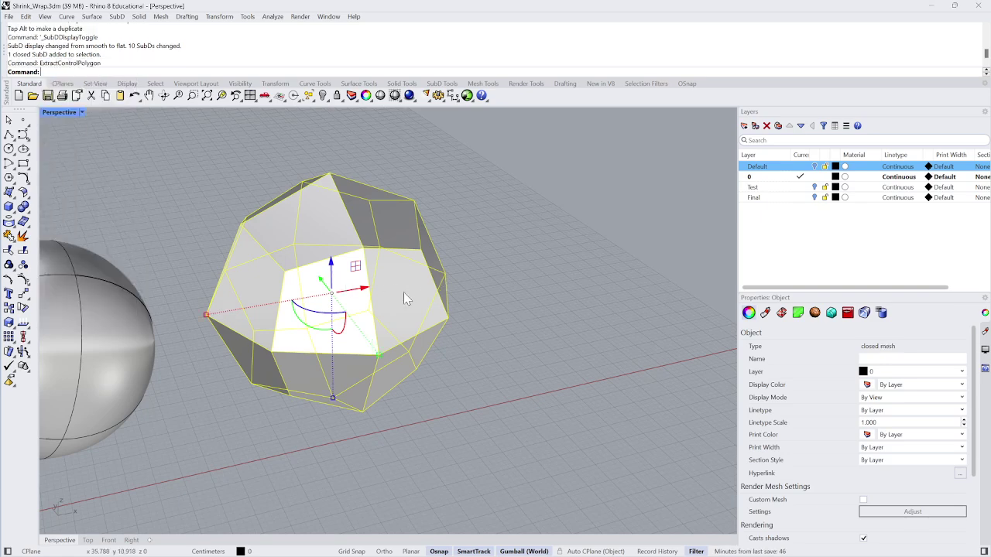
drag(374, 292, 605, 198)
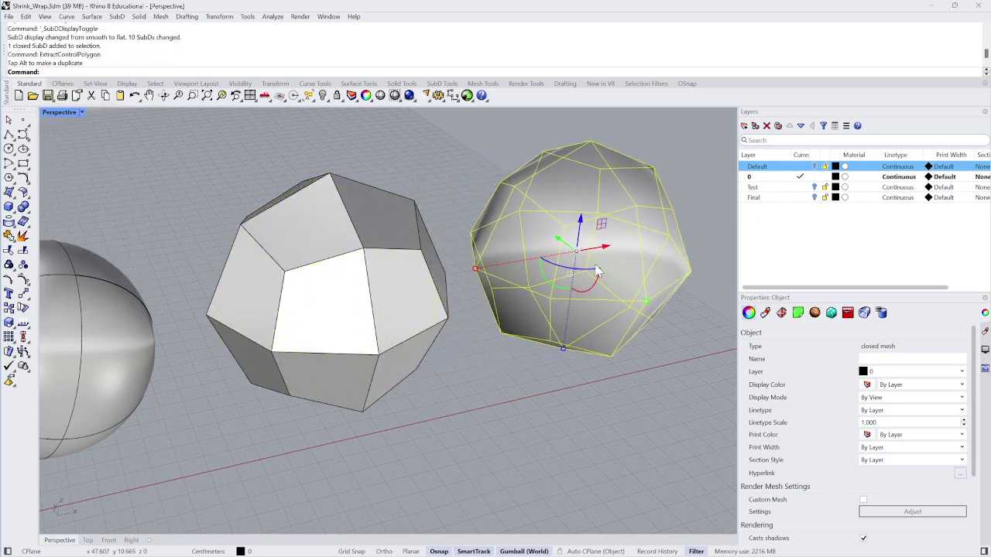
key(Escape)
Compare the SubD sphere in smooth and flat display with the extracted control polygon mesh
click(426, 226)
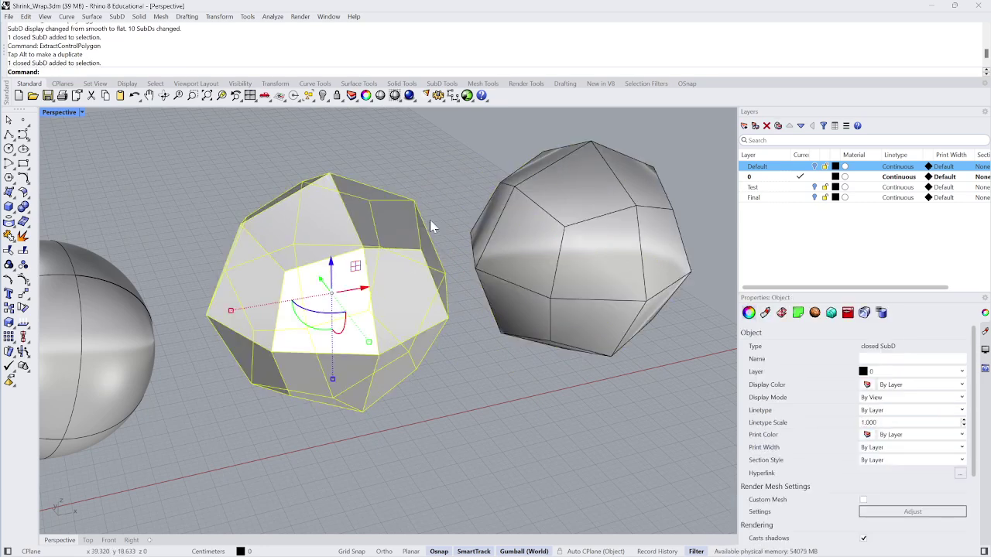
click(457, 169)
key(Tab)
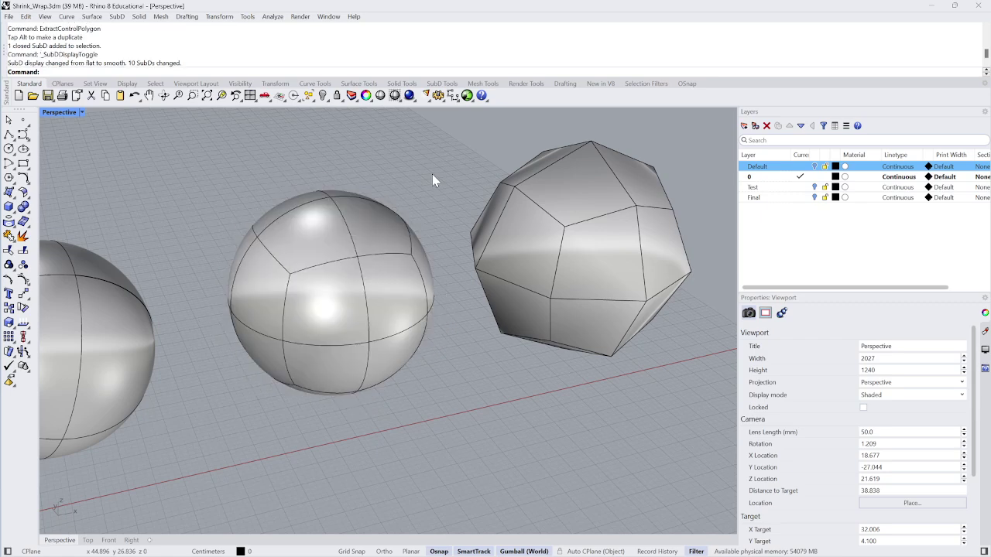
key(Tab)
key(Tab)
key(Tab)
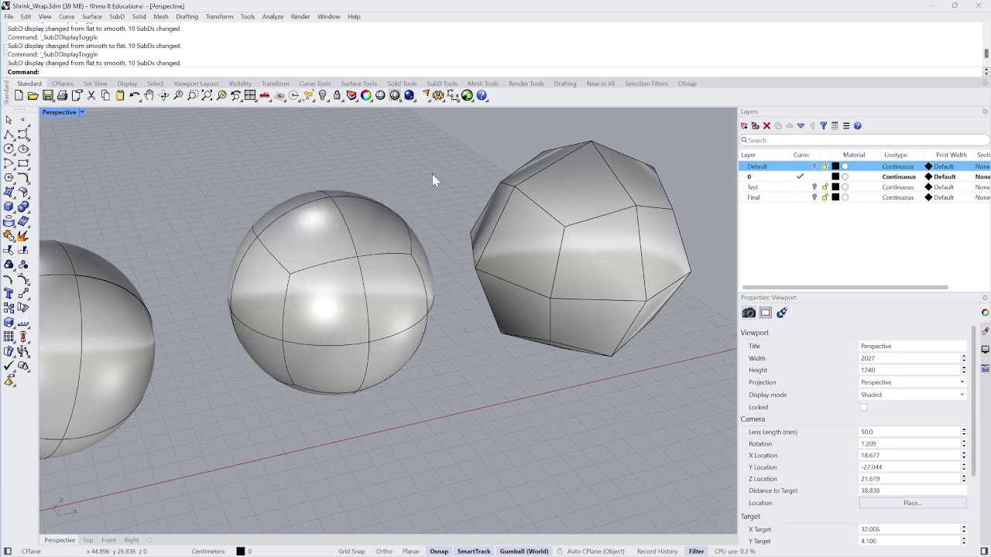
key(Tab)
Delete the extracted control polygon mesh
click(537, 198)
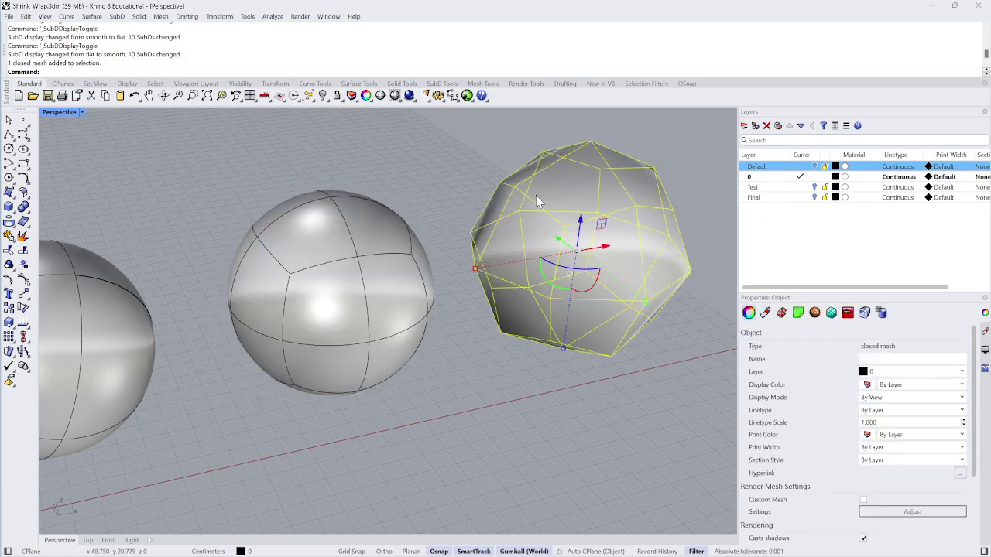
key(Delete)
scroll(538, 199, down, 3)
scroll(398, 246, up, 3)
click(376, 250)
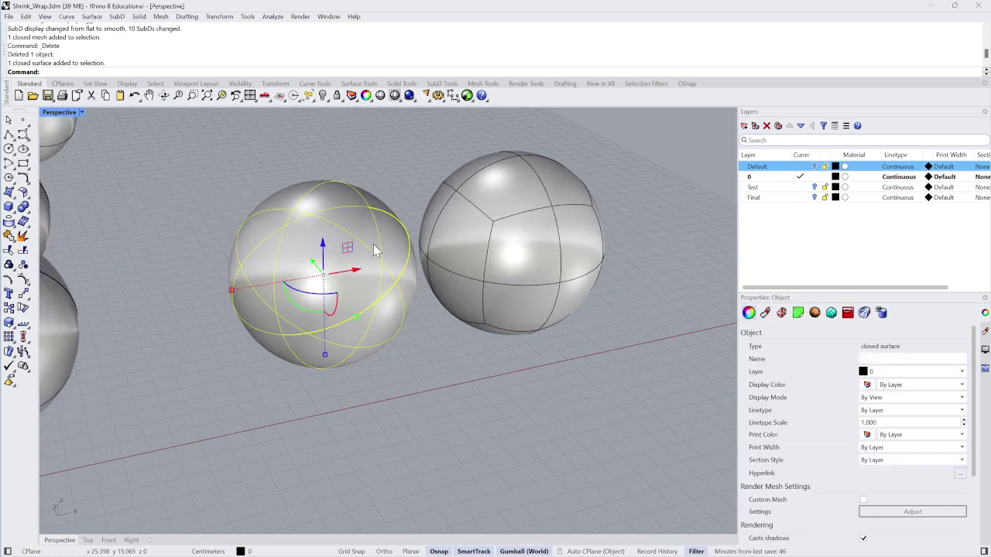
text(MeshToNURB)
key(Return)
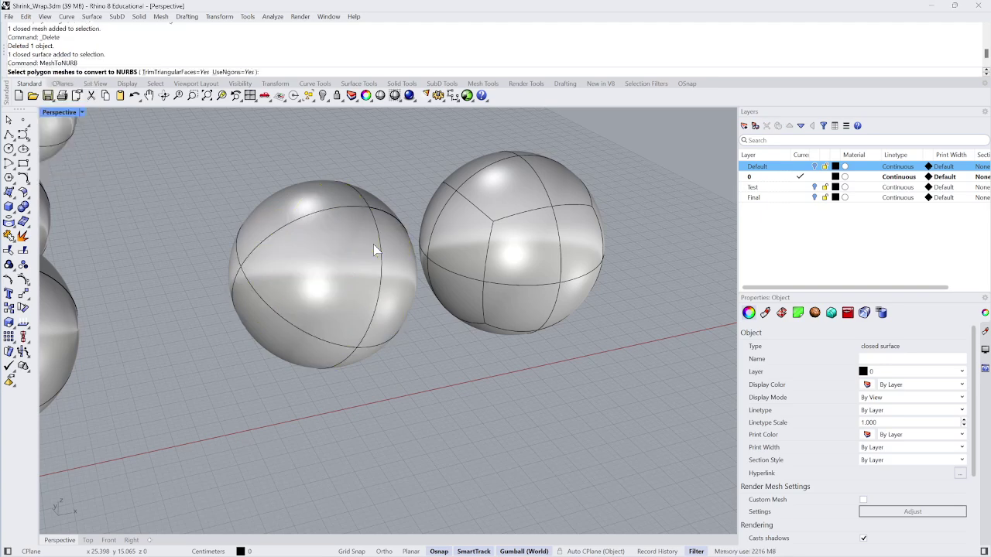
Create a mesh from the NURBS sphere using the current simple mesh options
click(333, 251)
text(M)
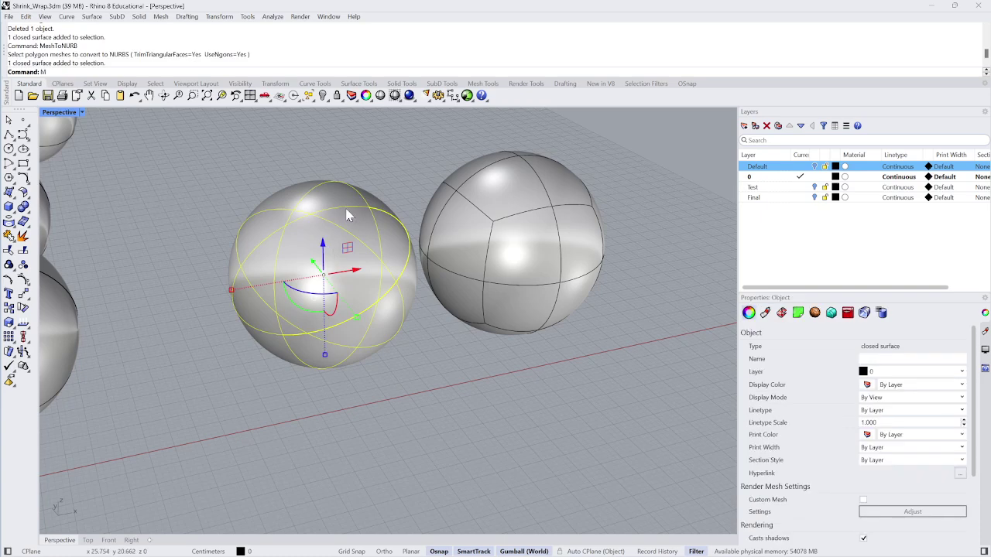
text(SEH)
key(Return)
text(Mesh)
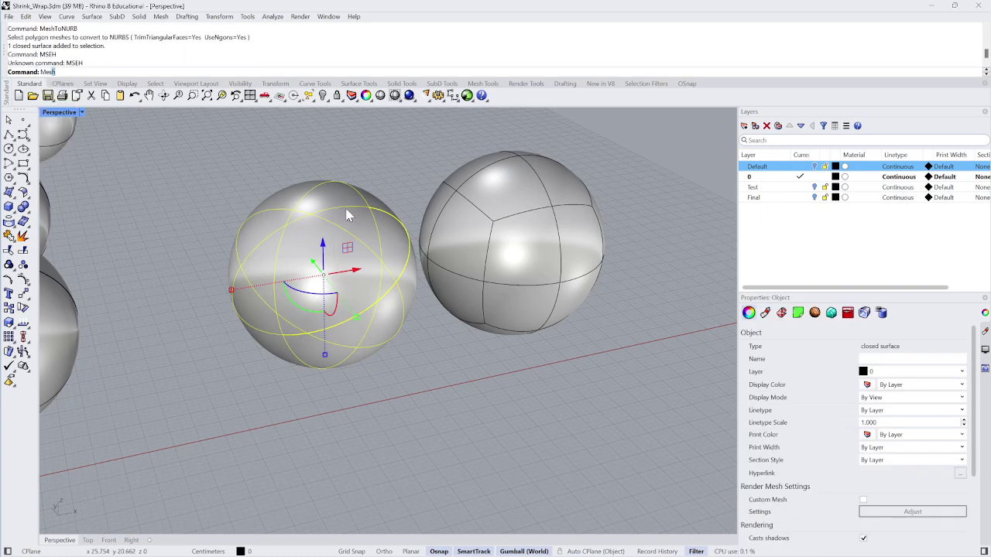
key(Return)
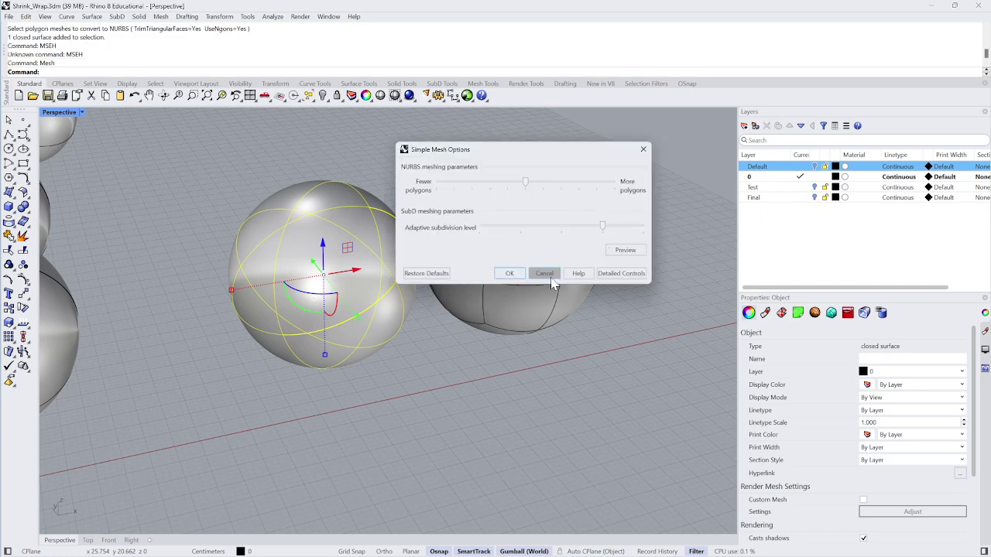
click(510, 271)
Move the dense mesh away from the NURBS sphere, inspect it and delete it
click(348, 291)
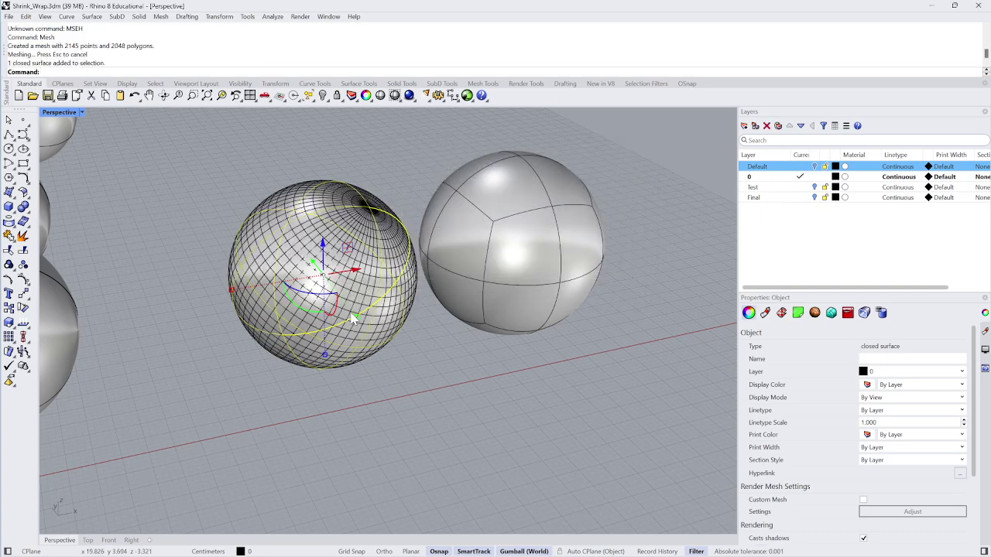
click(357, 305)
click(378, 346)
drag(369, 274, 689, 237)
click(594, 290)
right_drag(593, 289, 294, 419)
click(394, 301)
key(Delete)
Select the SubD sphere and compare its flat and smooth display beside the NURBS sphere
right_drag(299, 263, 453, 236)
click(453, 236)
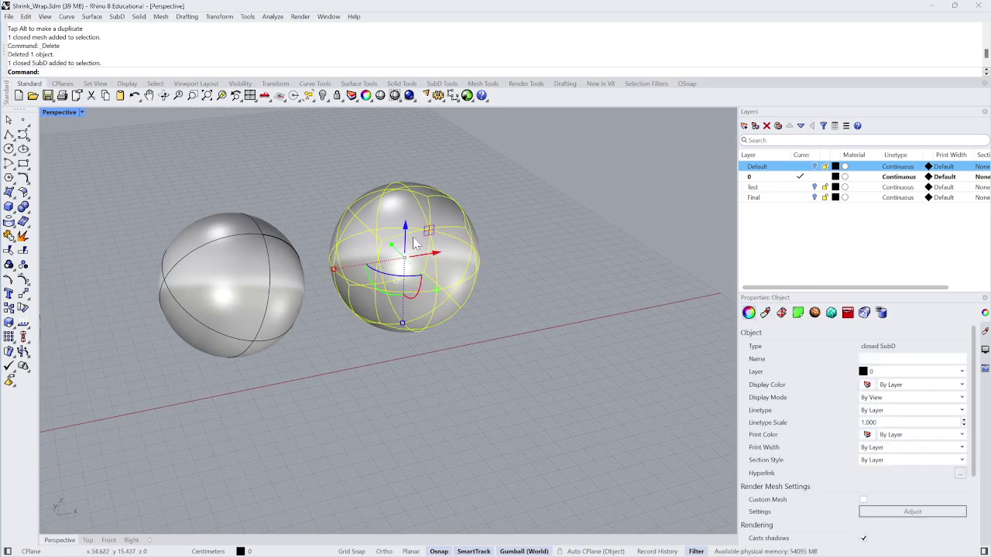
key(Tab)
key(Tab)
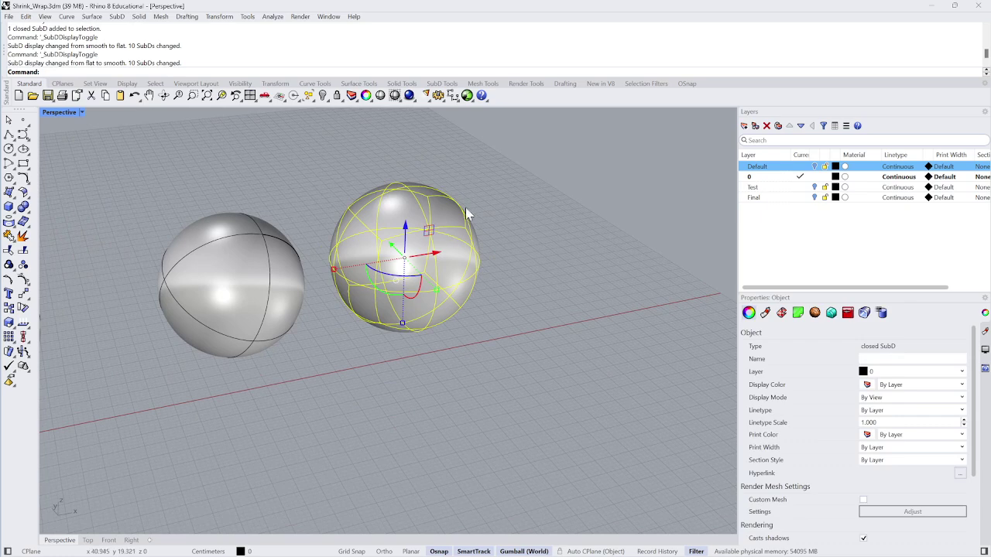
shift+right_drag(488, 208, 537, 243)
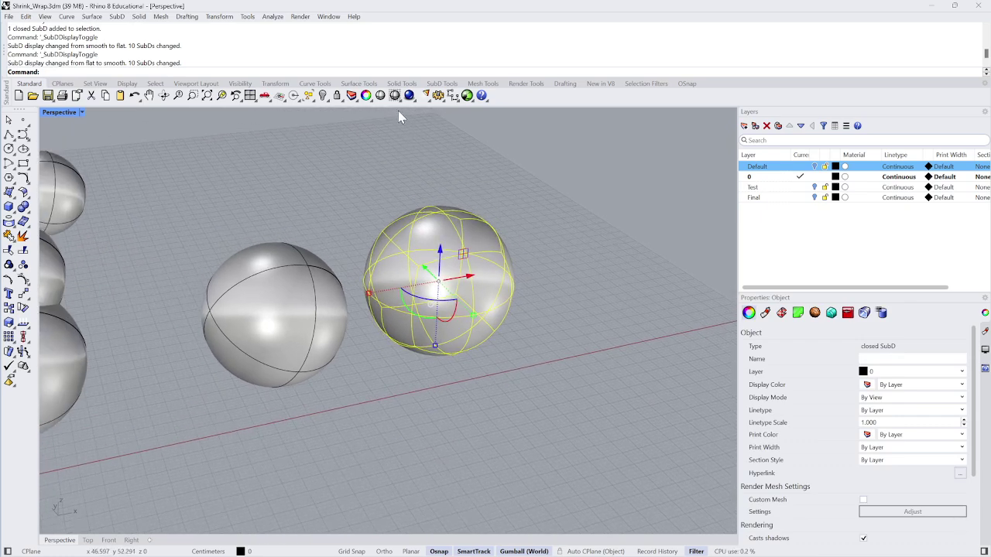
click(504, 206)
scroll(604, 221, down, 5)
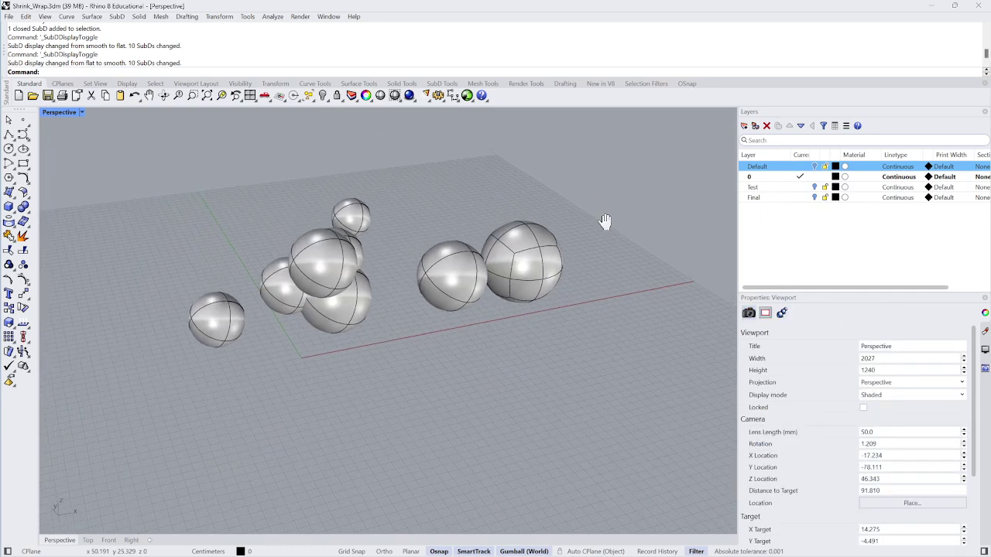
scroll(601, 224, up, 3)
drag(599, 220, 375, 341)
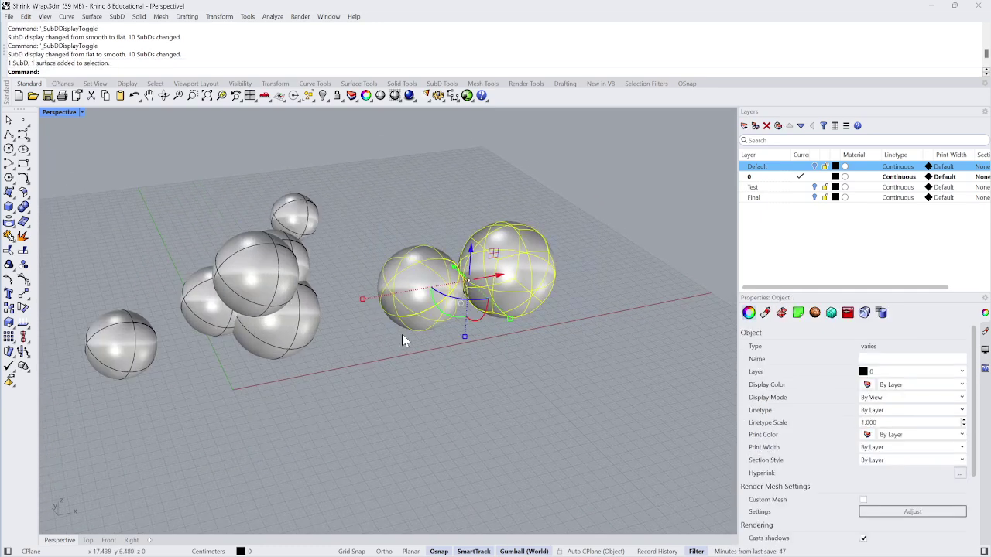
Undo the dense mesh's deletion, move and creation, and restore the deleted control polygon mesh
key(ctrl+z)
key(ctrl+z)
key(ctrl+z)
key(ctrl+z)
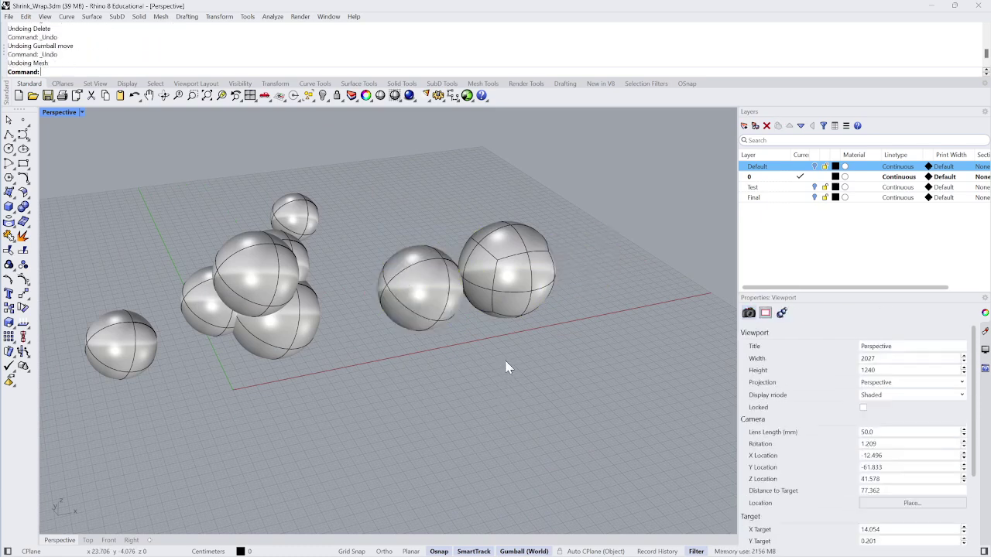
key(ctrl+z)
click(506, 362)
Select the SubD, mesh and NURBS spheres one at a time to compare their object types, ending on the SubD sphere
scroll(505, 252, up, 5)
click(511, 254)
click(658, 239)
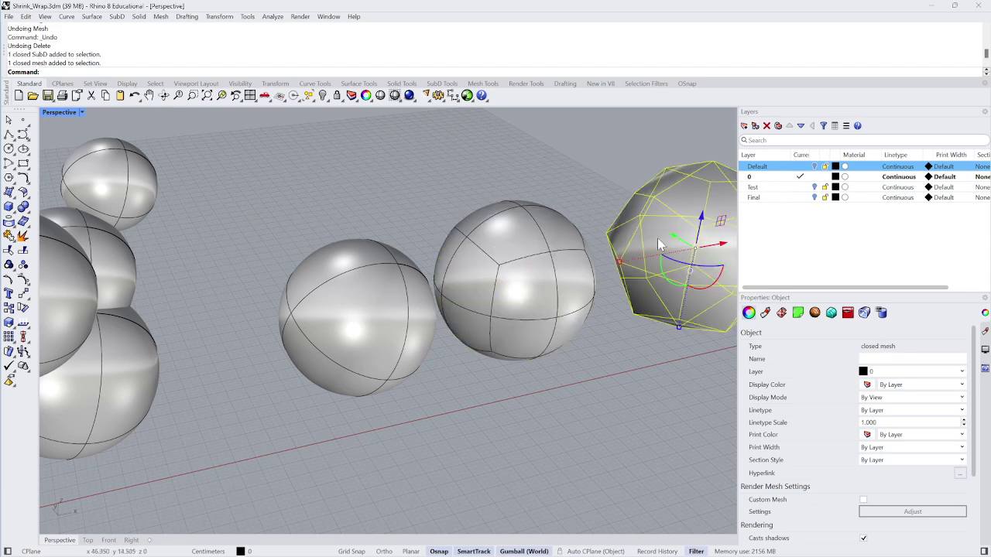
click(387, 319)
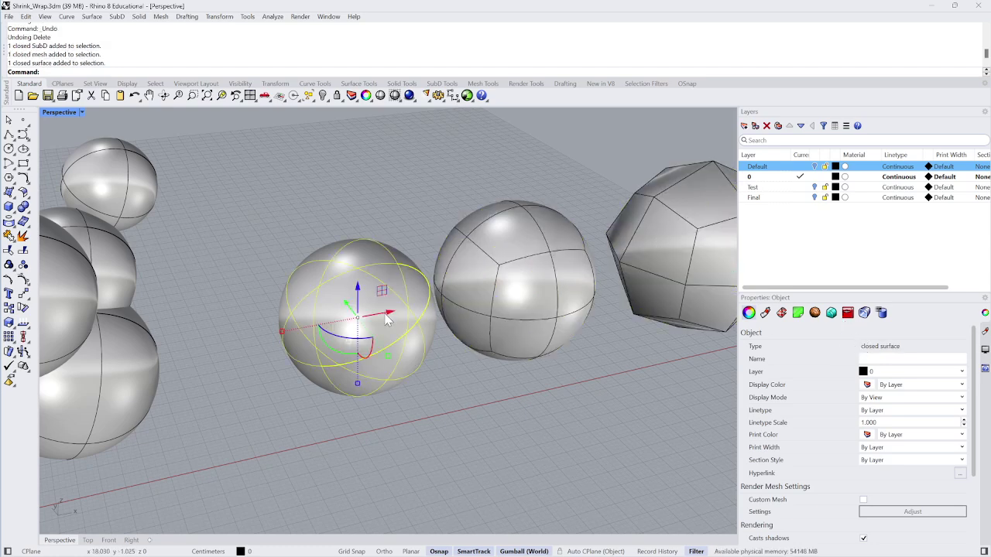
click(461, 293)
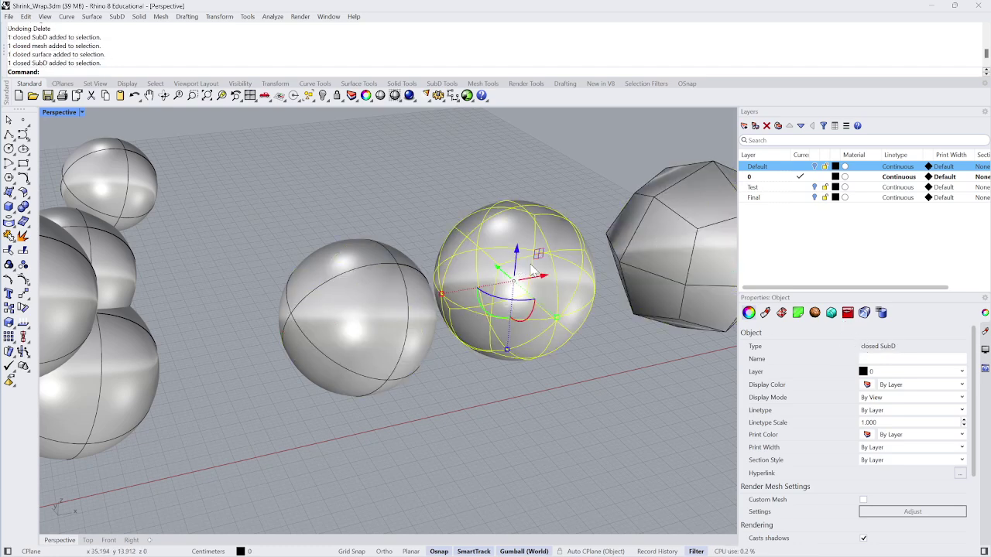
Switch the SubD display repeatedly between flat and smooth to compare the SubD sphere with the faceted mesh
key(Tab)
key(Tab)
key(Tab)
key(Tab)
key(Tab)
key(Tab)
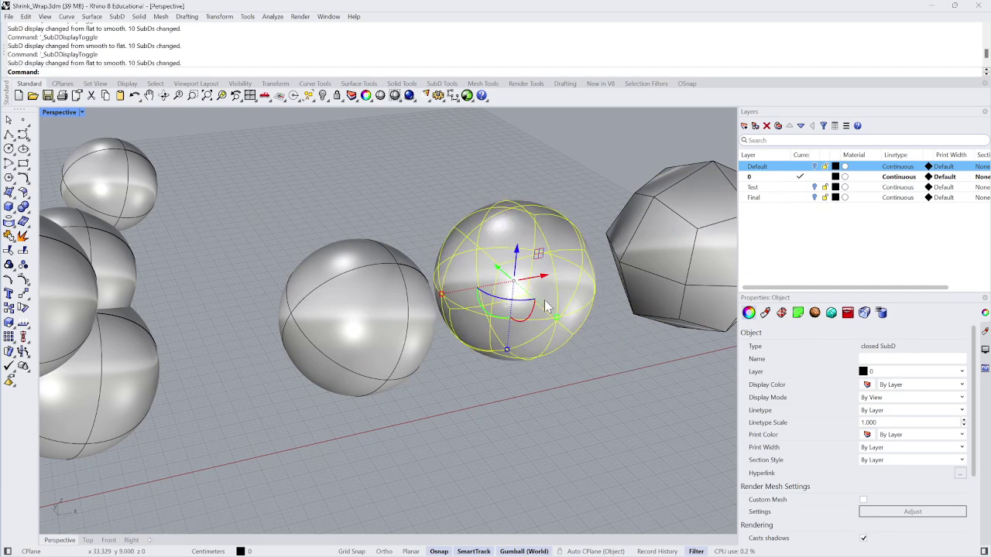
Delete the NURBS sphere, the SubD sphere and the control polygon mesh together
scroll(536, 299, down, 5)
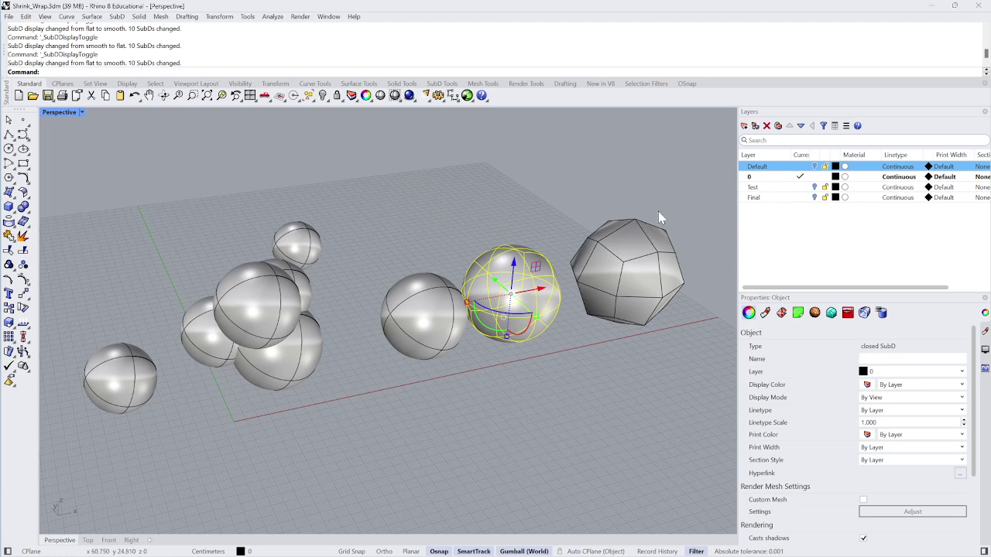
drag(728, 208, 405, 370)
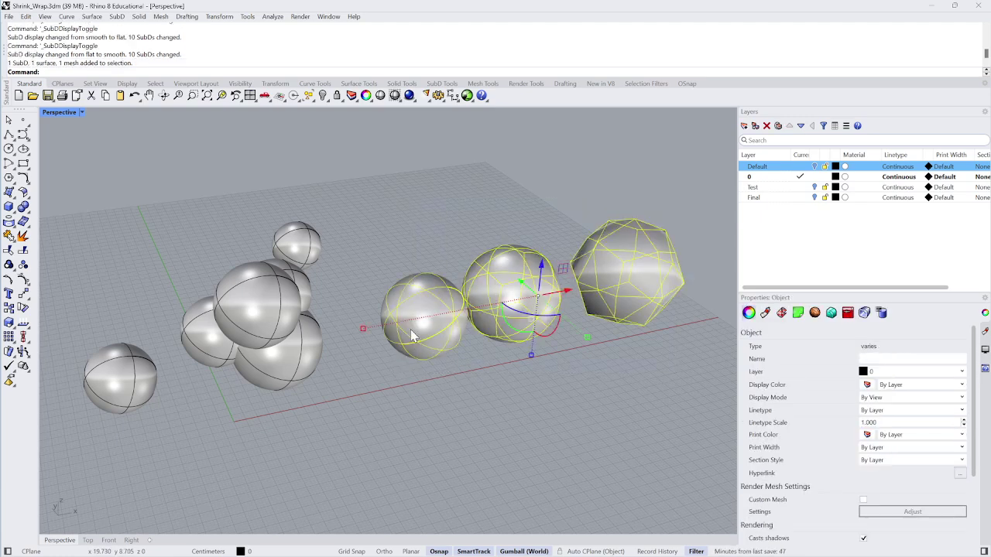
key(Delete)
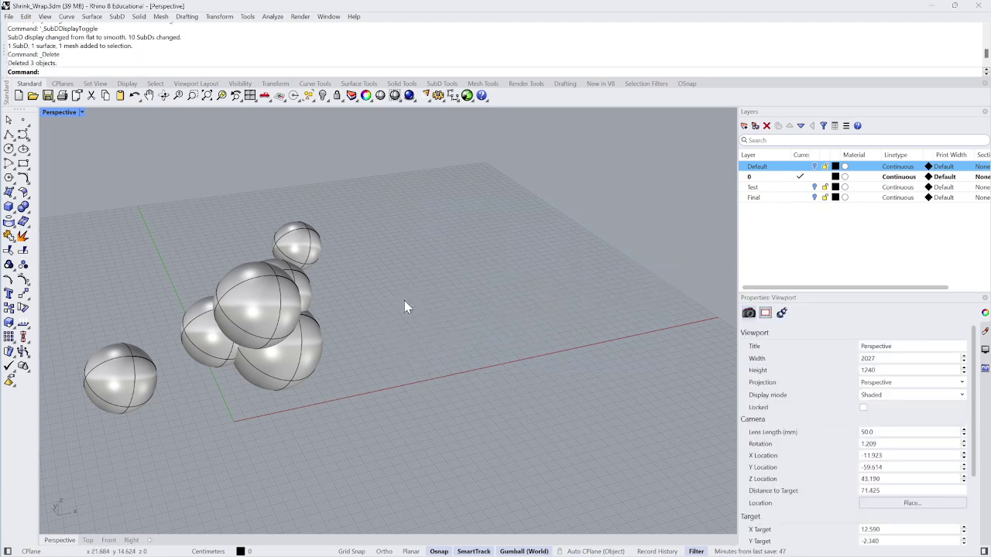
Open ShrinkWrap for the five overlapping spheres, review its target edge length setting, and cancel without wrapping
right_drag(405, 305, 438, 302)
click(310, 294)
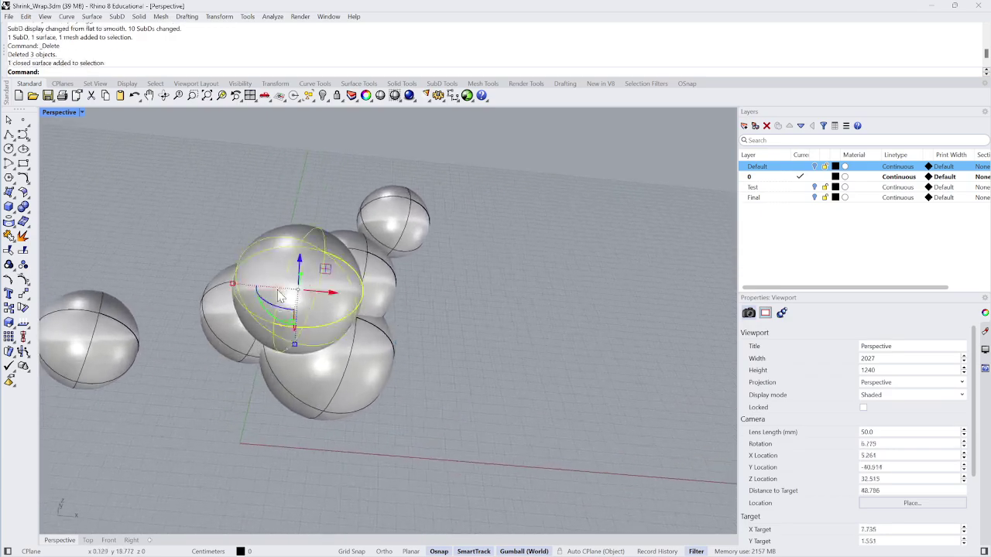
right_drag(310, 294, 465, 278)
key(Escape)
drag(142, 437, 280, 438)
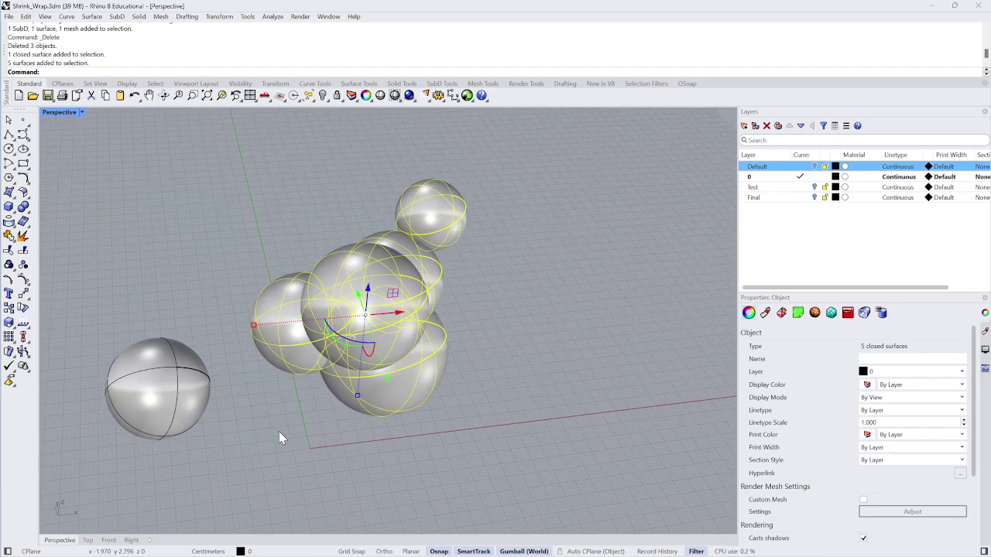
text(rinkWrap)
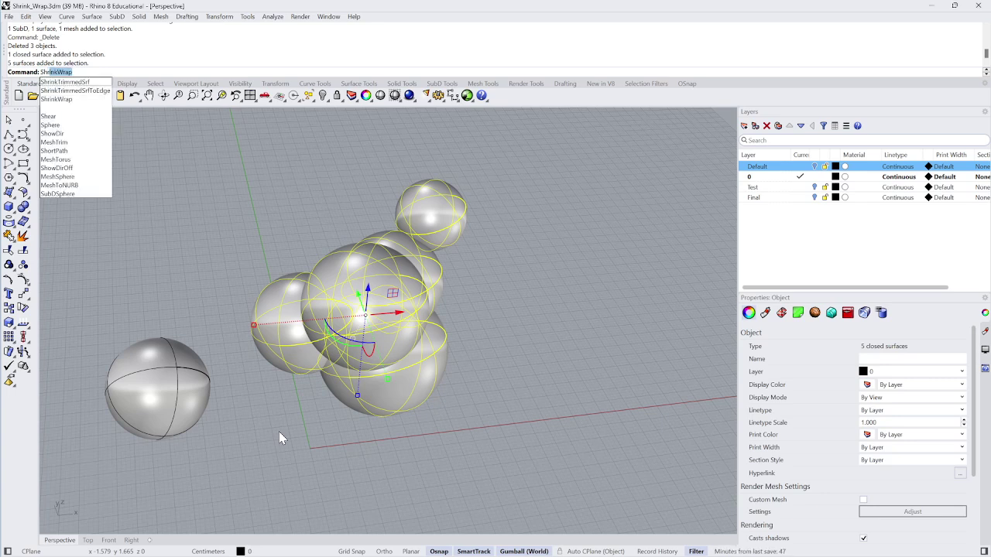
key(Return)
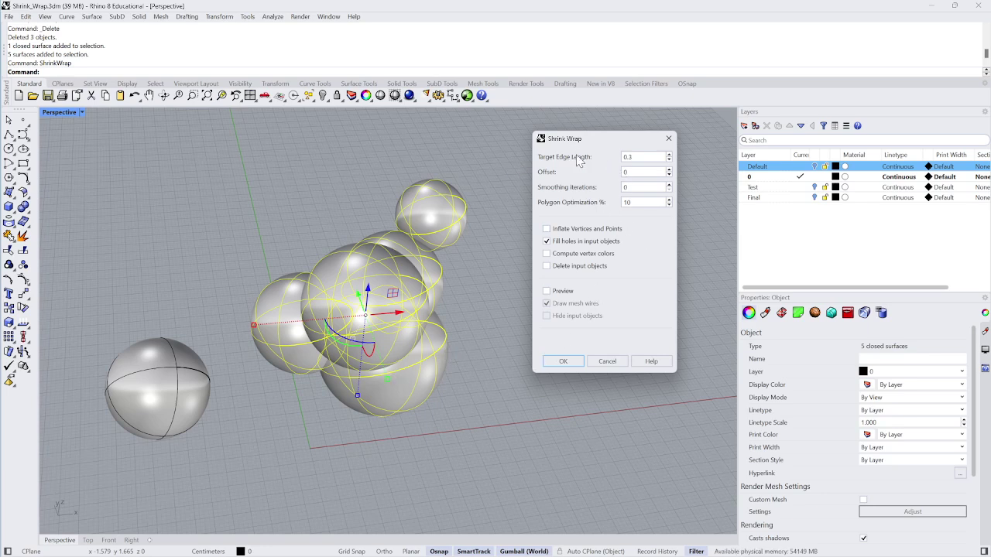
click(639, 156)
click(608, 361)
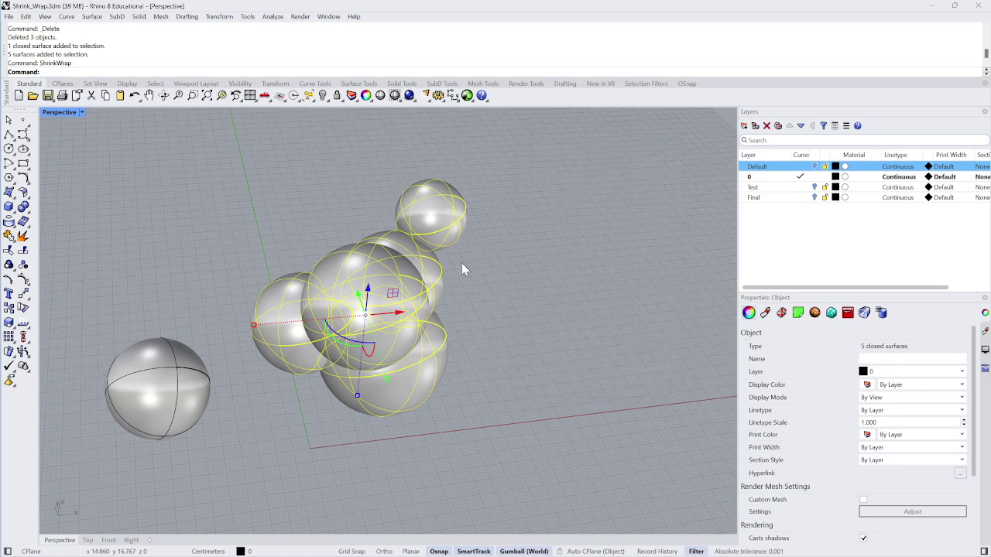
click(479, 185)
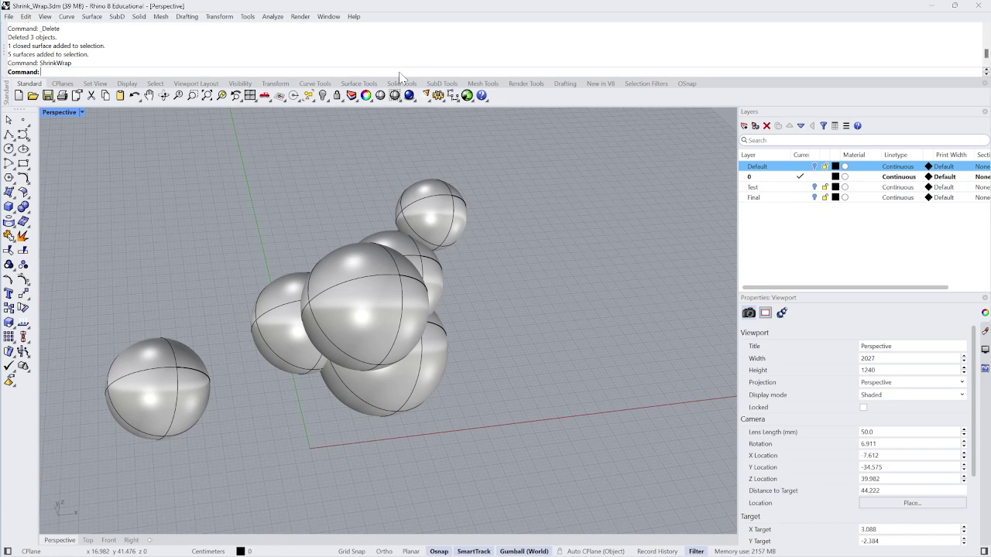
Check the document's model units and tolerances, and close the settings without changes
text(Units)
key(Return)
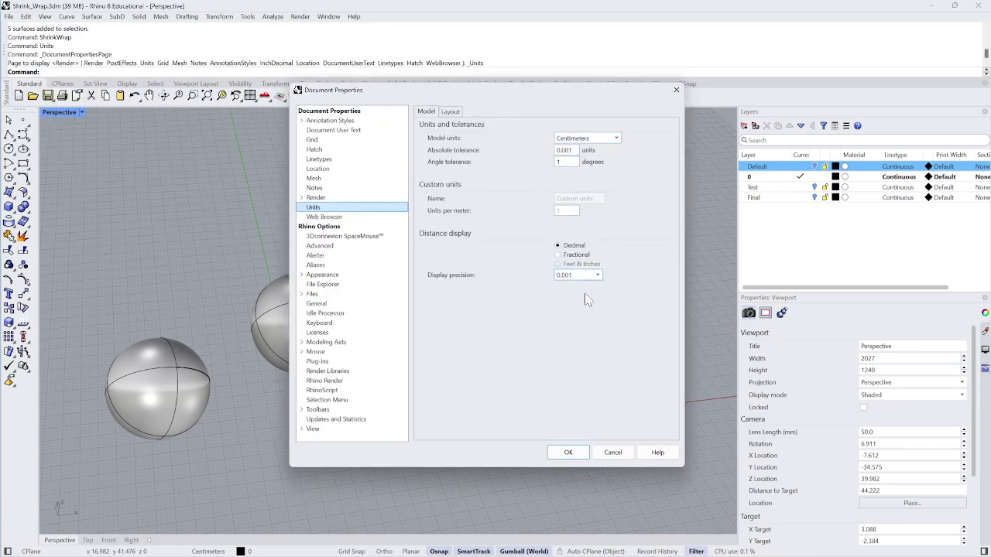
click(611, 455)
Shrink wrap the five overlapping spheres with a target edge length of 0.3, inspect the mesh, and undo the wrap
drag(538, 174, 243, 441)
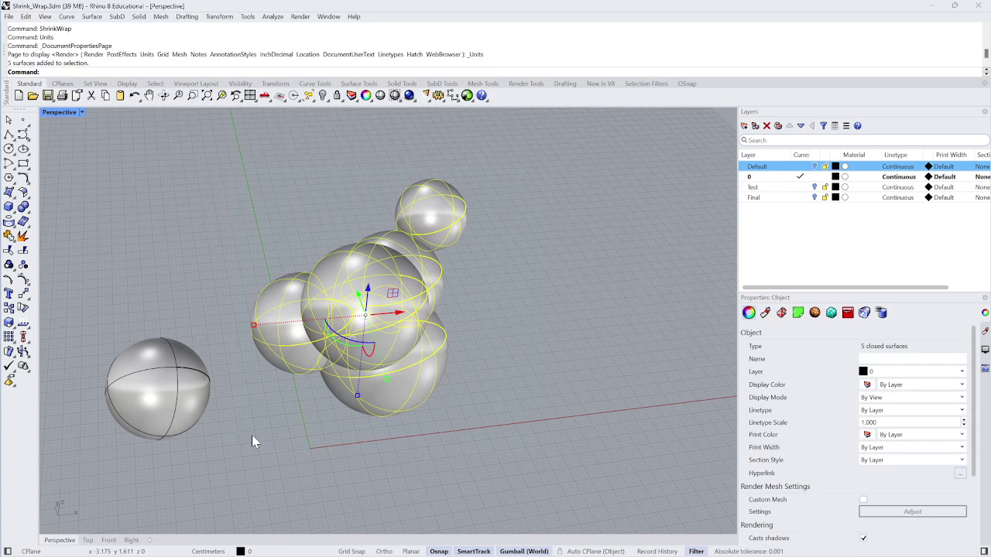
text(ShrinkWrap)
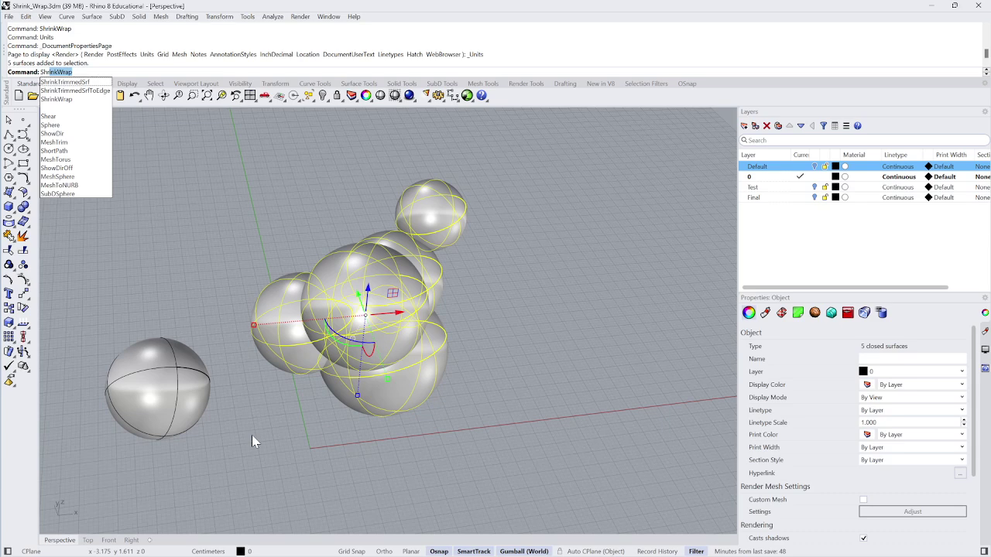
key(Return)
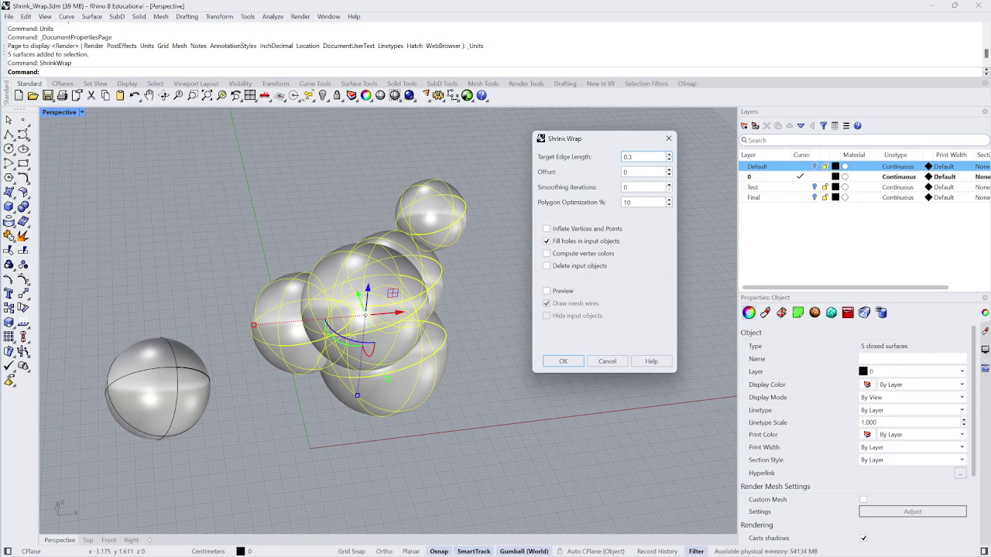
click(564, 360)
key(Down)
key(Down)
key(Down)
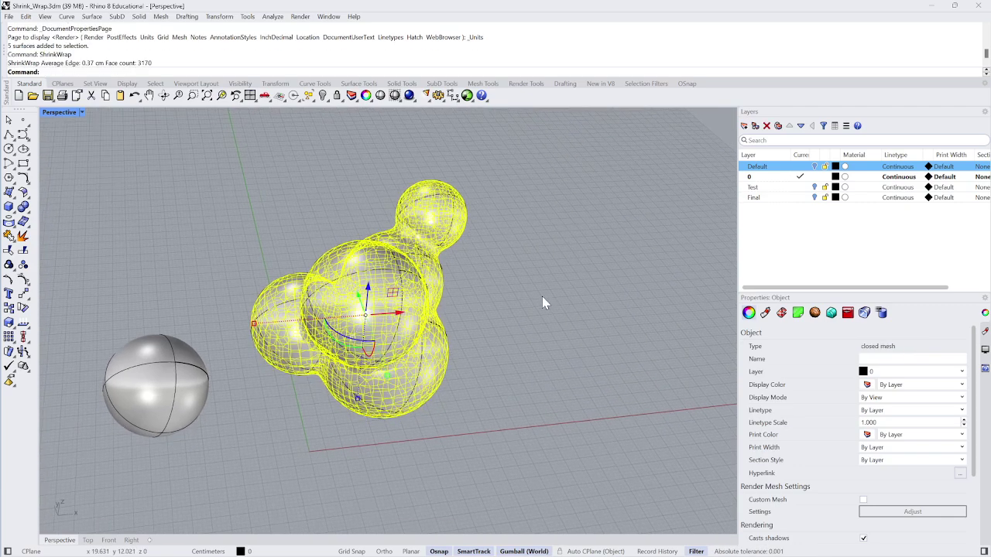
key(Down)
key(ctrl+z)
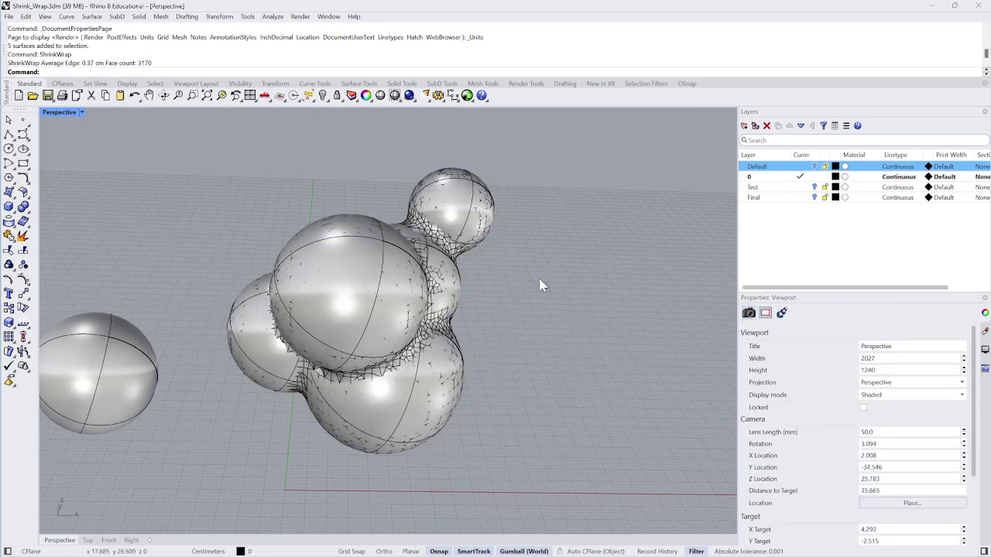
Start ShrinkWrap again on the five overlapping spheres with the preview on and the input objects hidden
drag(572, 156, 278, 495)
text(Shrinkwrap)
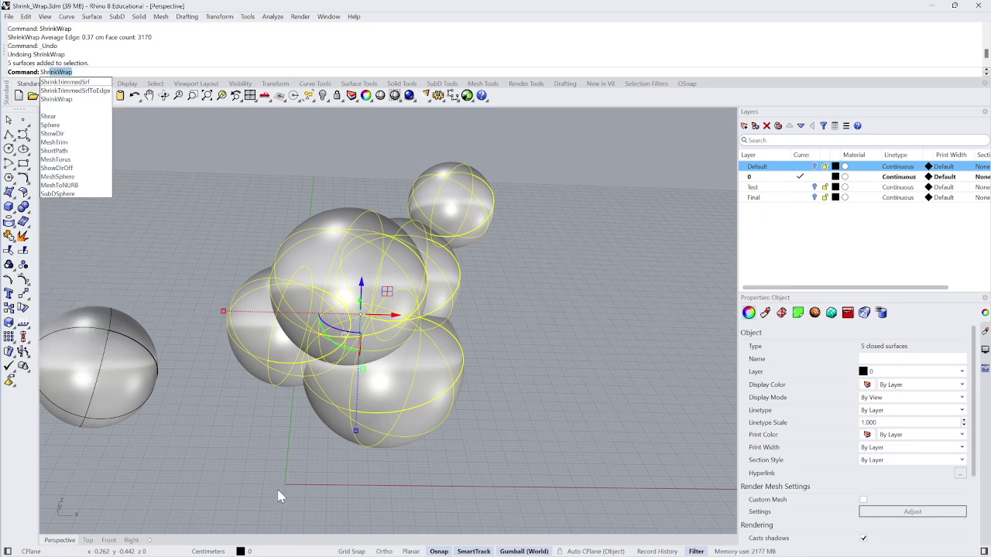
key(Return)
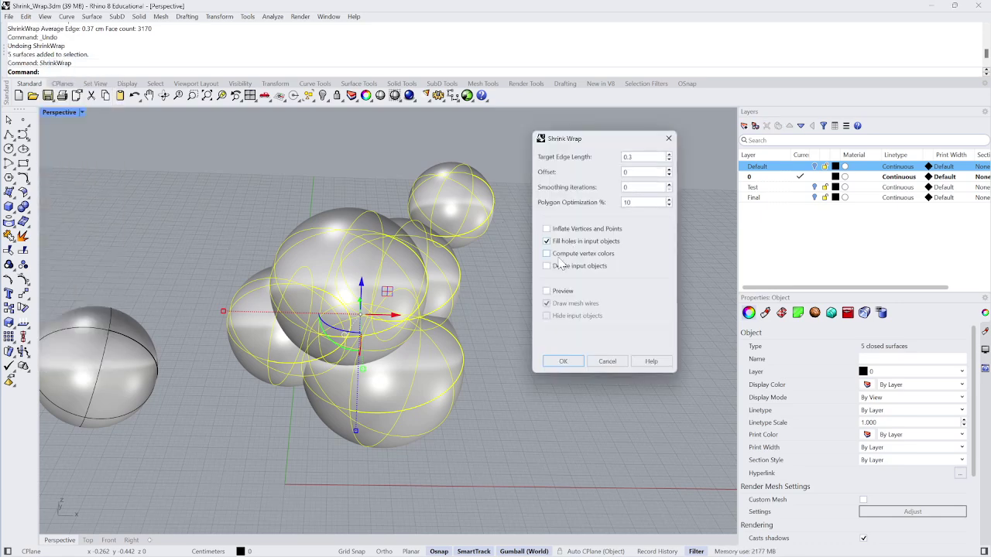
click(562, 291)
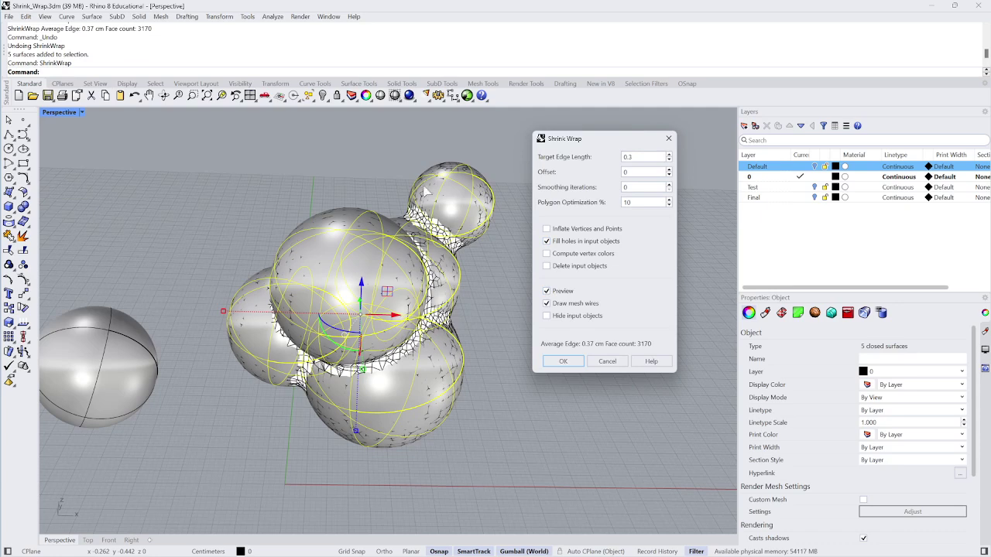
scroll(457, 207, up, 3)
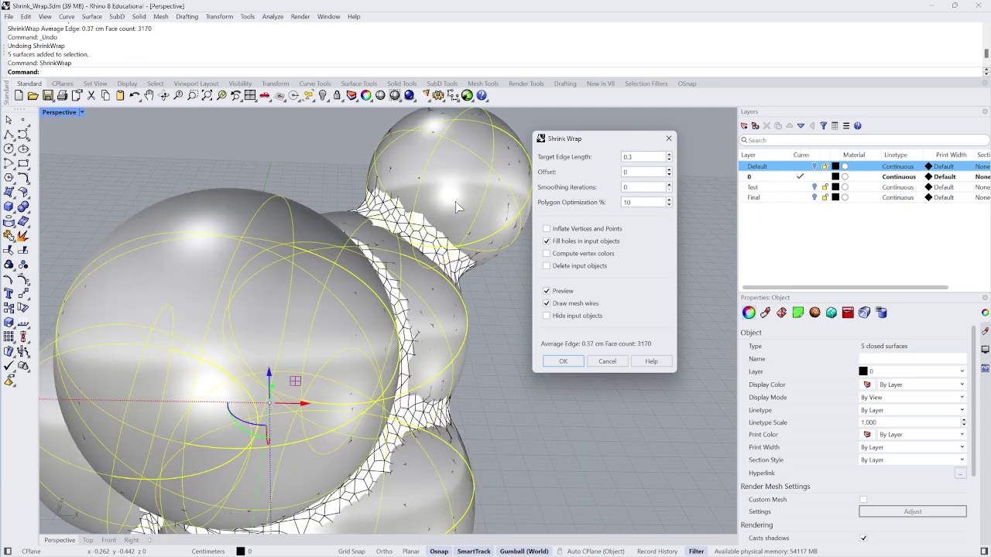
click(547, 316)
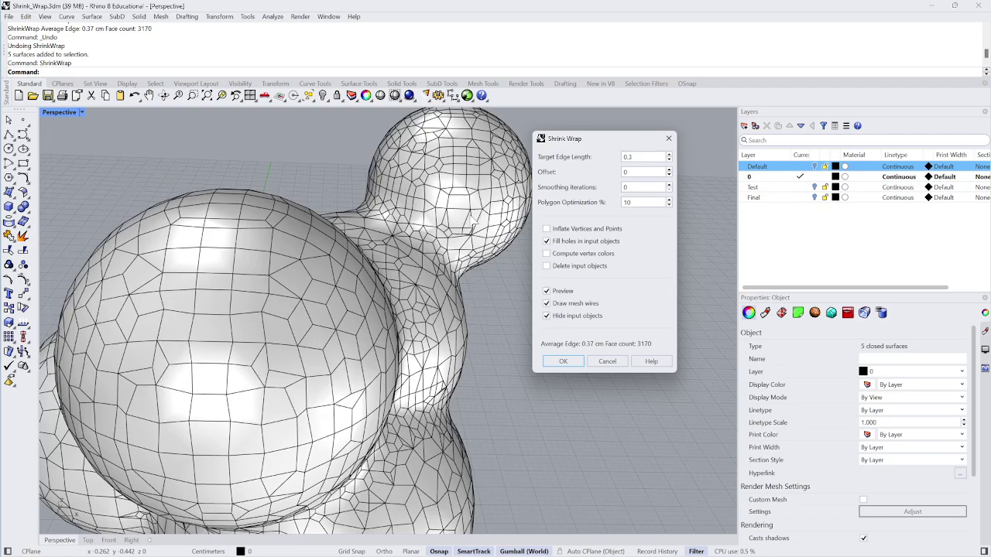
Set the target edge length to 0.01 and examine the preview mesh around the sphere junctions
scroll(514, 325, down, 6)
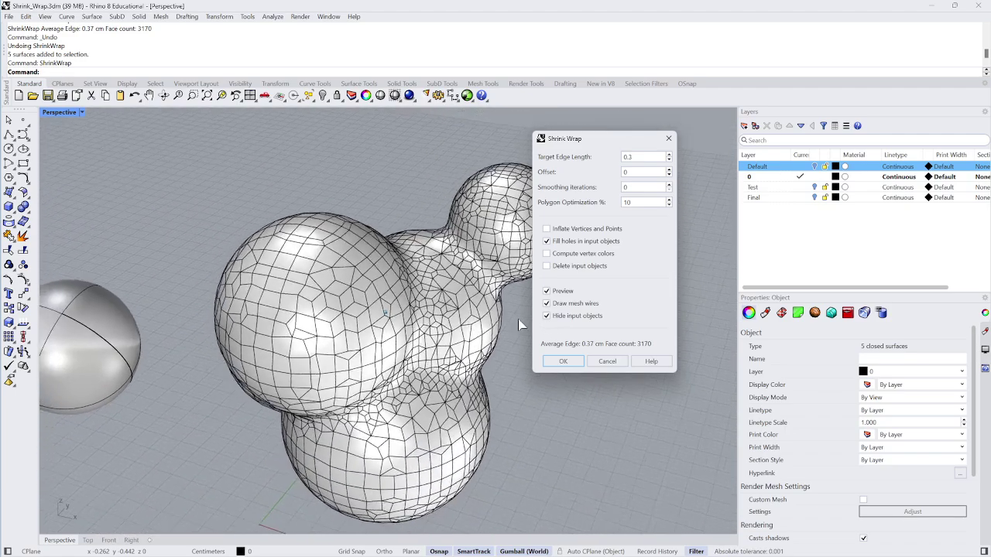
scroll(515, 325, up, 8)
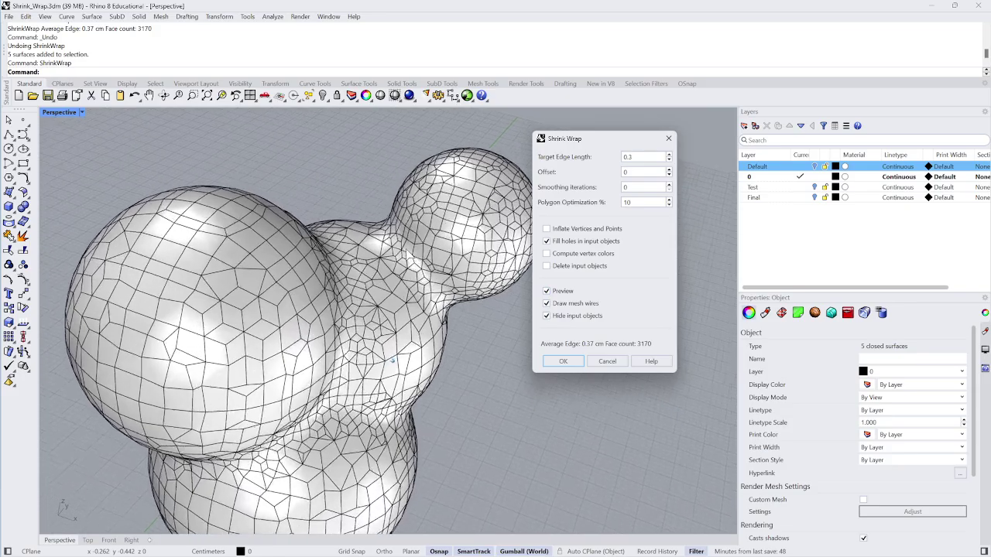
scroll(356, 219, up, 1)
scroll(364, 241, down, 5)
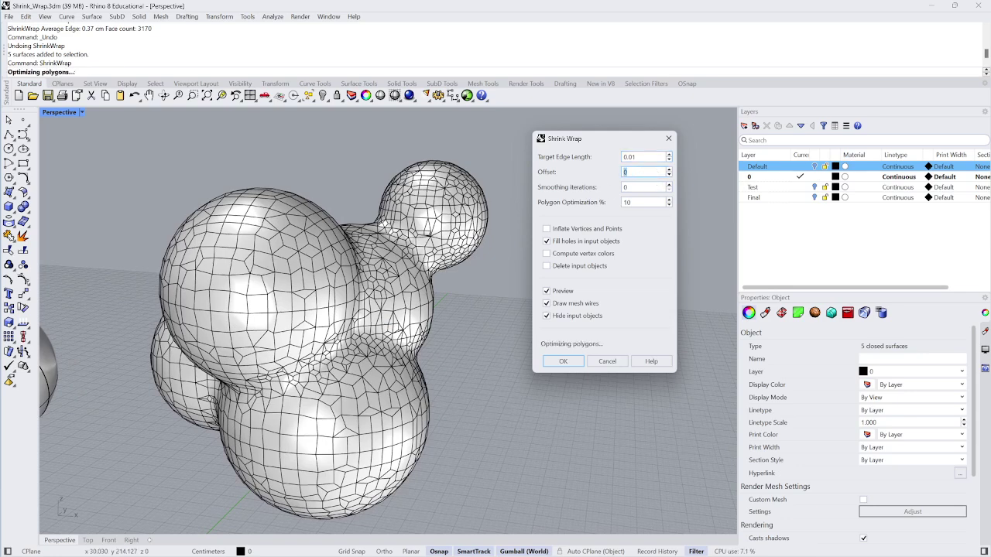
scroll(424, 245, up, 8)
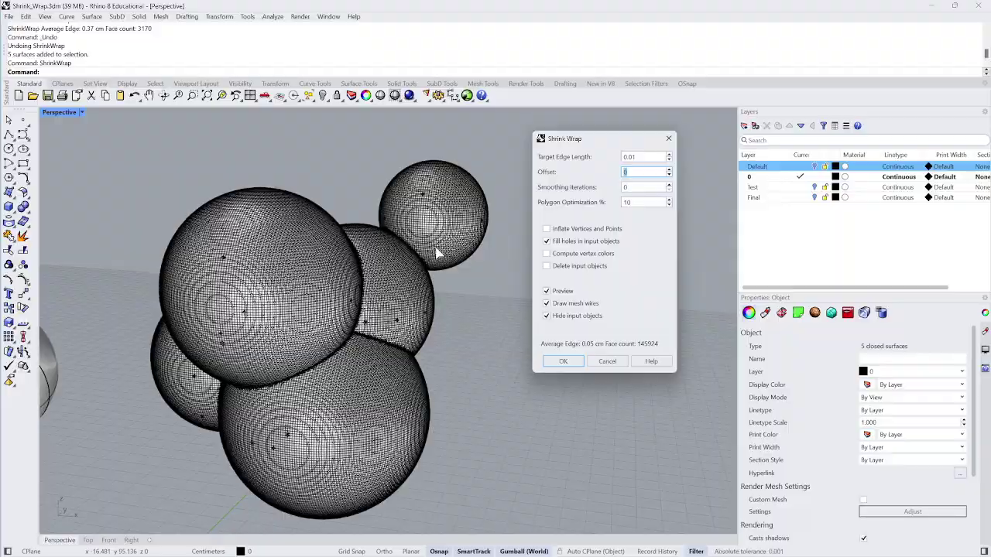
right_drag(330, 255, 400, 325)
Try a target edge length of 0.1 in the ShrinkWrap preview, and reduce it to 0.05
double_click(632, 158)
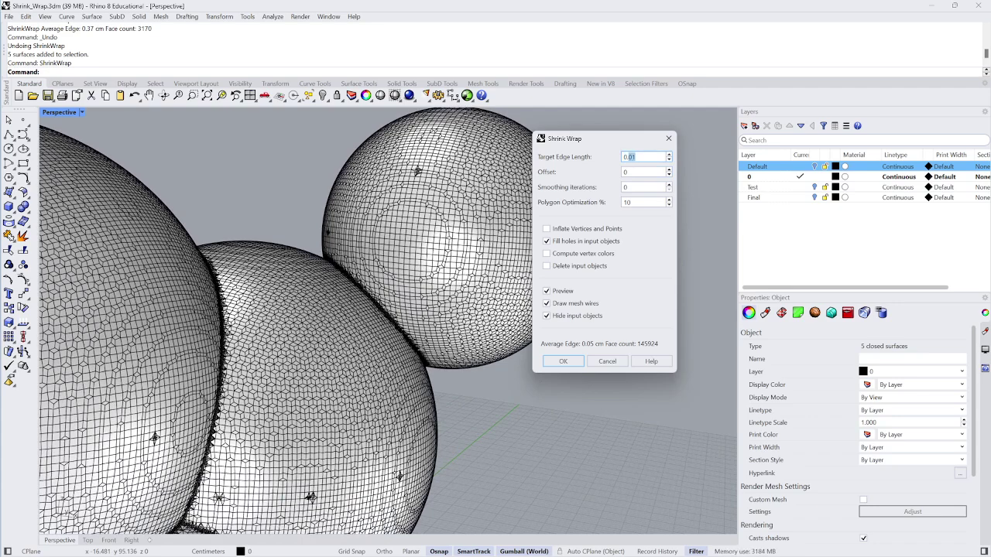
key(Tab)
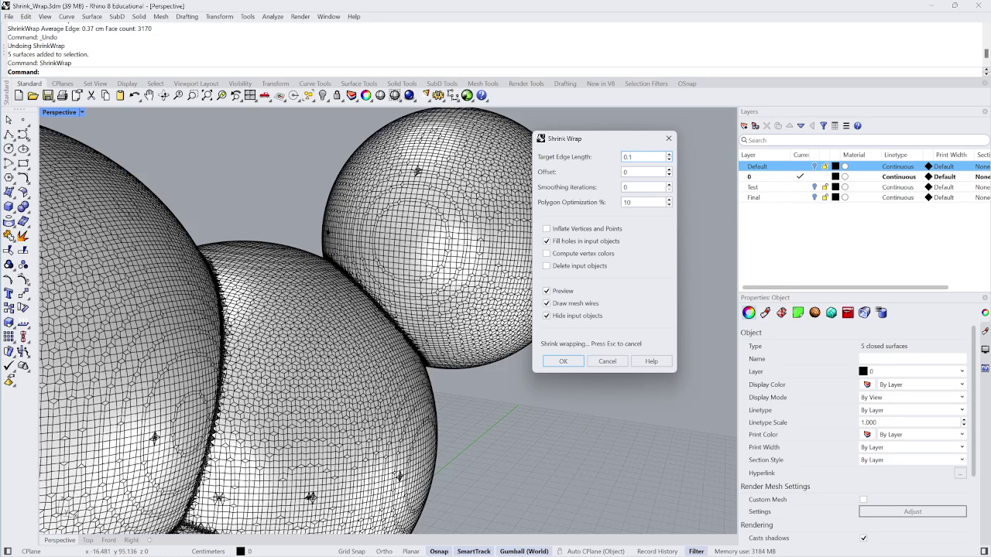
double_click(633, 157)
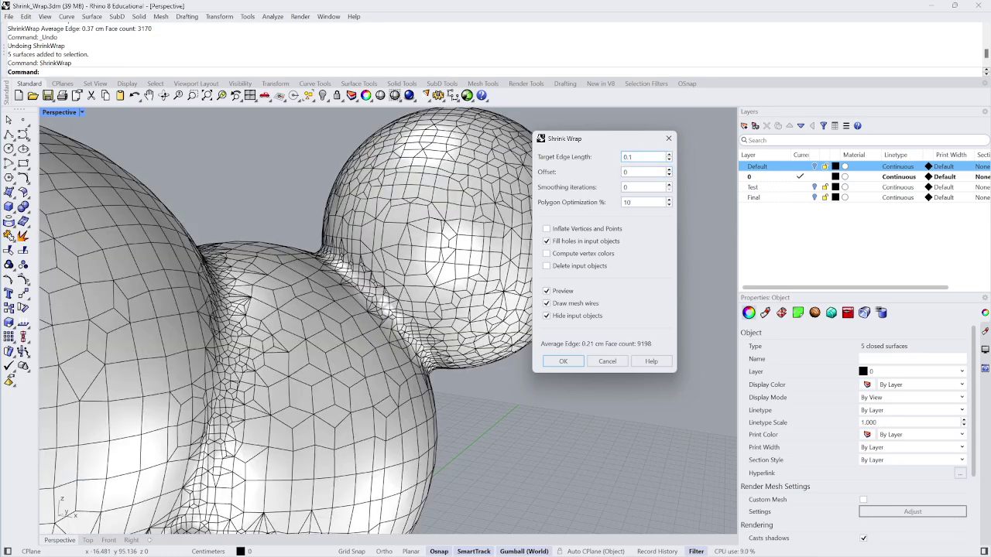
key(Tab)
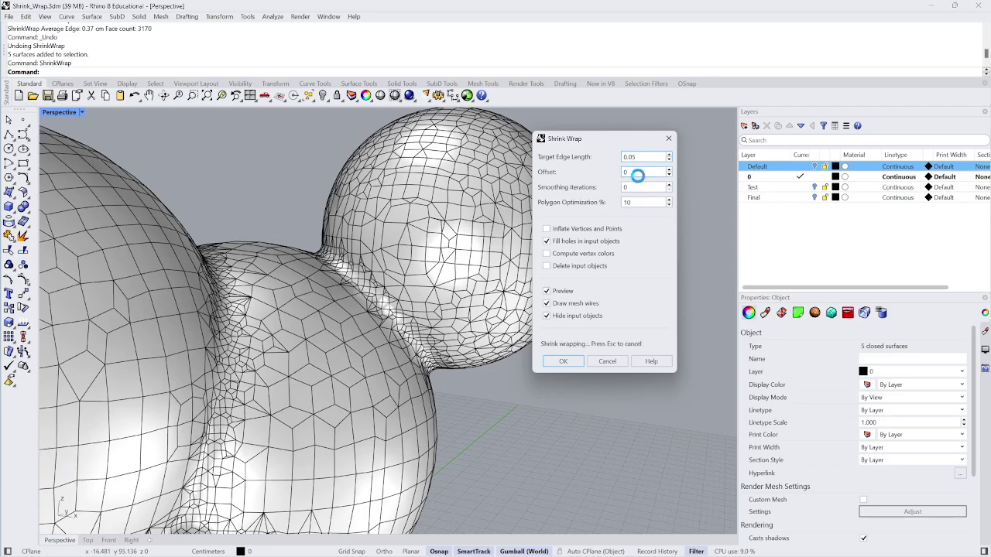
Reduce the ShrinkWrap target edge length to 0.025 and examine the preview mesh around the sphere junctions
scroll(453, 399, down, 3)
right_drag(464, 410, 371, 288)
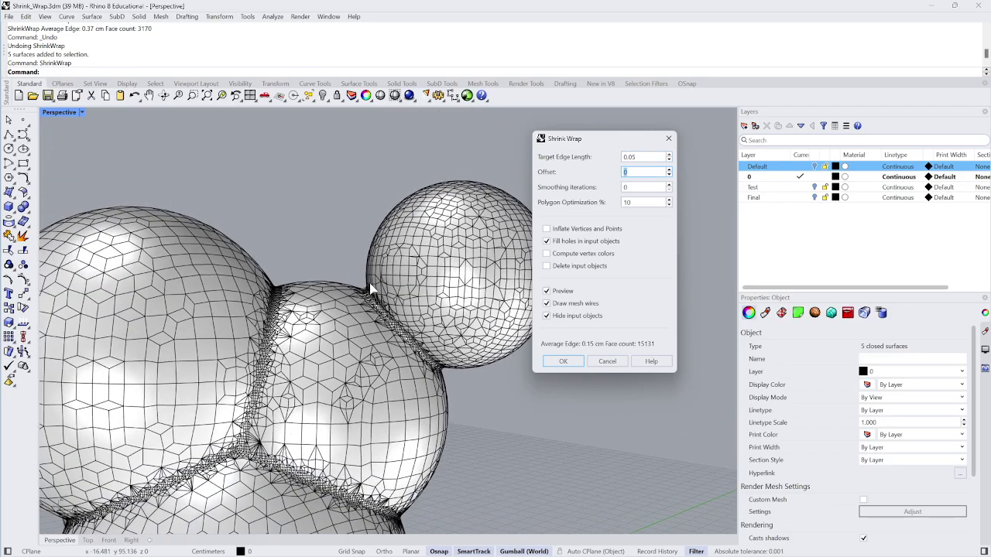
scroll(381, 305, up, 5)
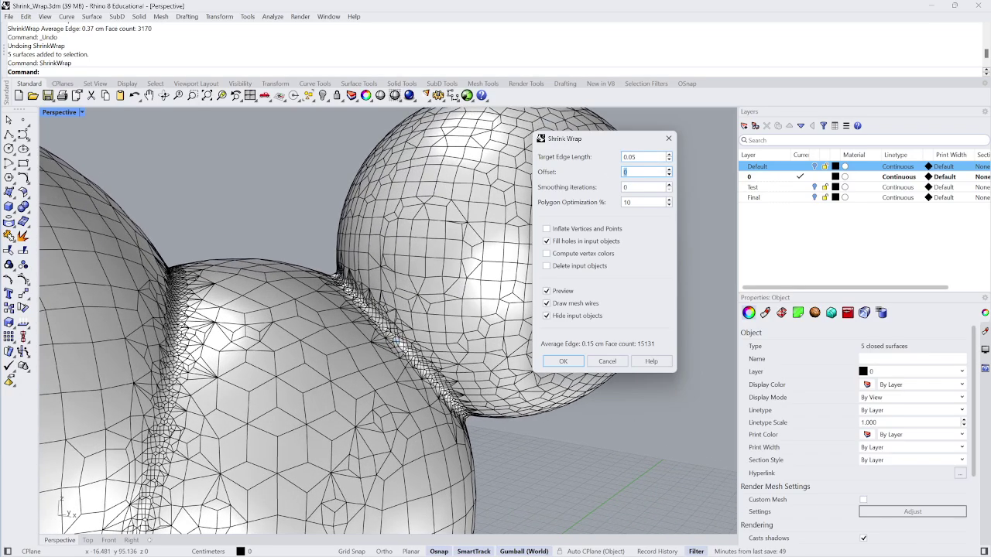
click(632, 157)
click(631, 157)
key(Tab)
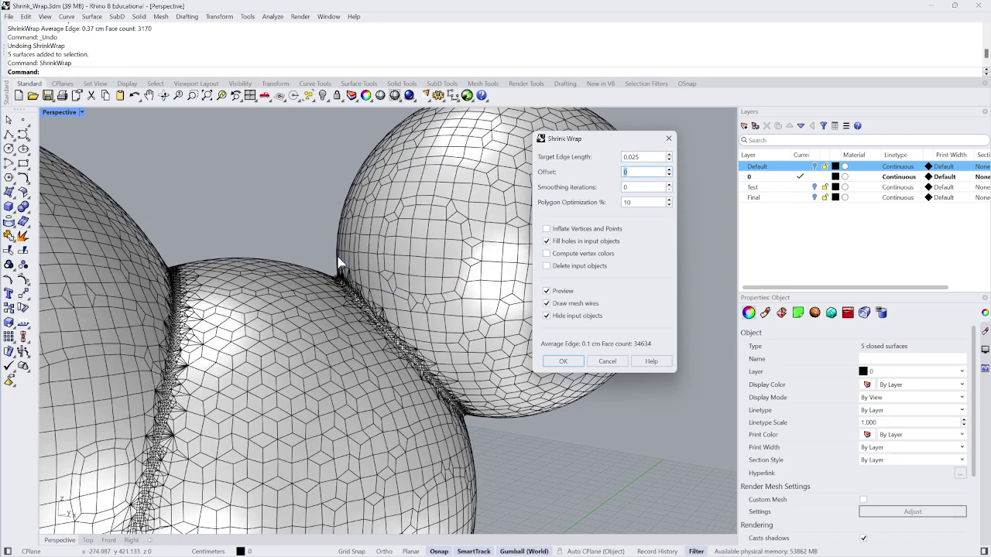
scroll(370, 297, down, 7)
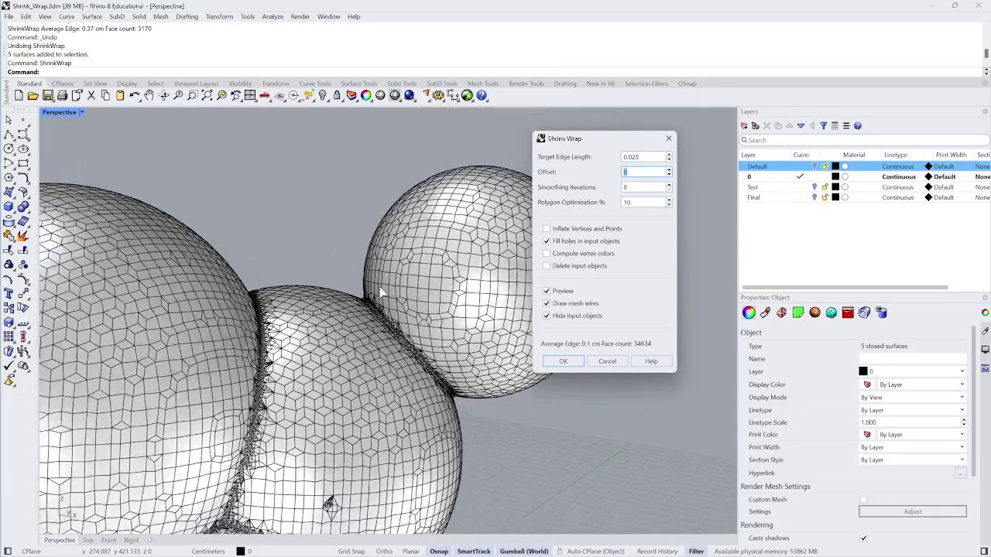
right_drag(380, 291, 715, 119)
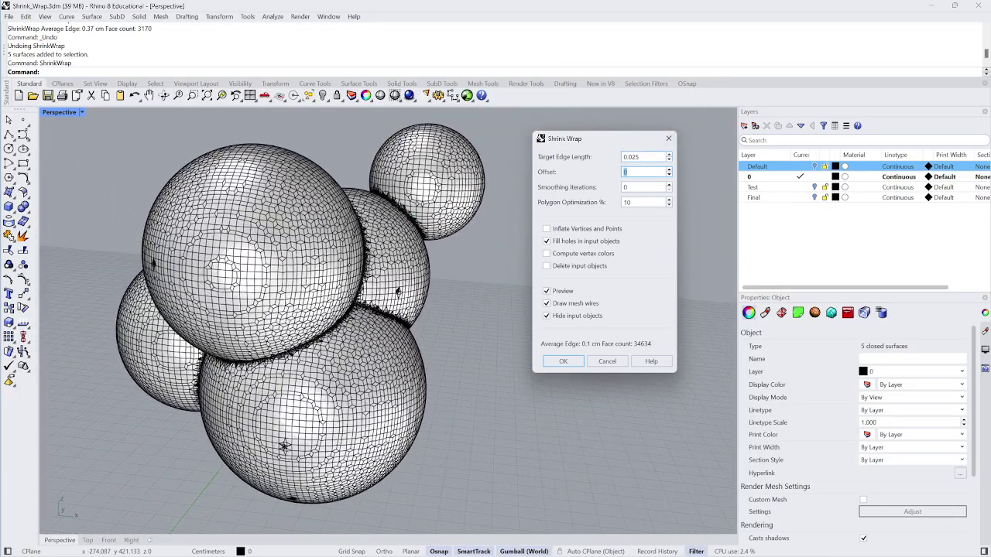
Try a target edge length of 2 in the ShrinkWrap preview and view the coarse mesh from another angle
double_click(636, 159)
drag(644, 157, 603, 152)
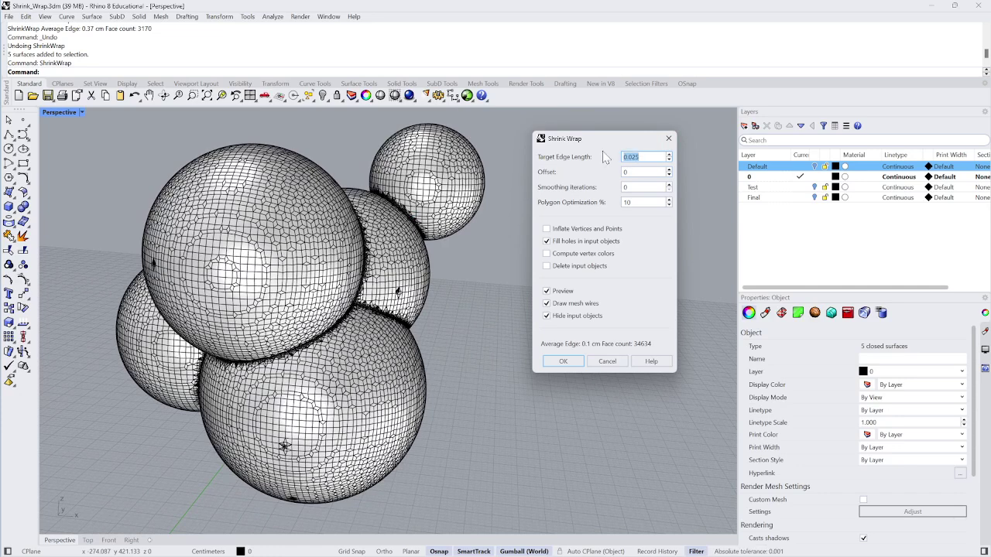
key(Tab)
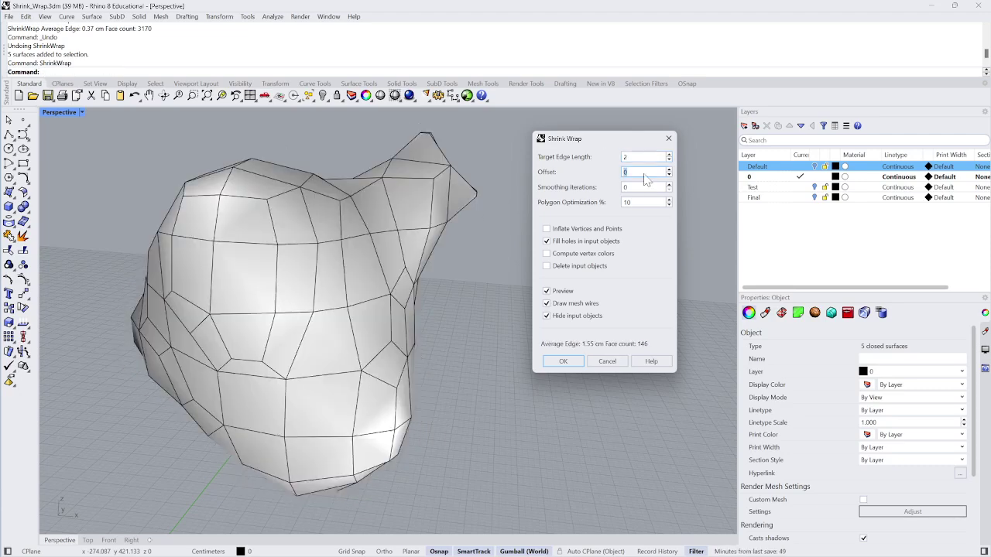
right_drag(378, 334, 623, 164)
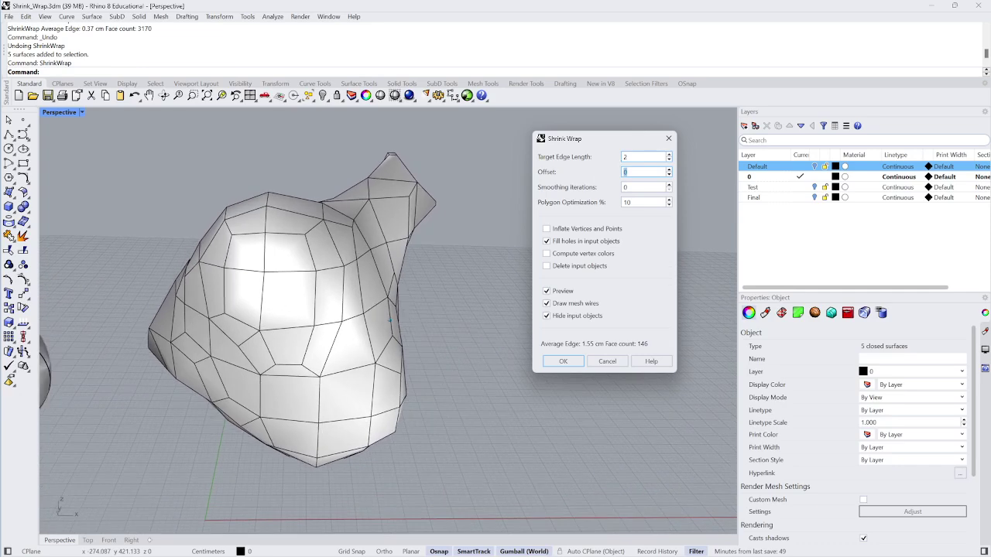
Try a target edge length of 0.5, set it to 0.3, and create the shrink wrap mesh
double_click(627, 158)
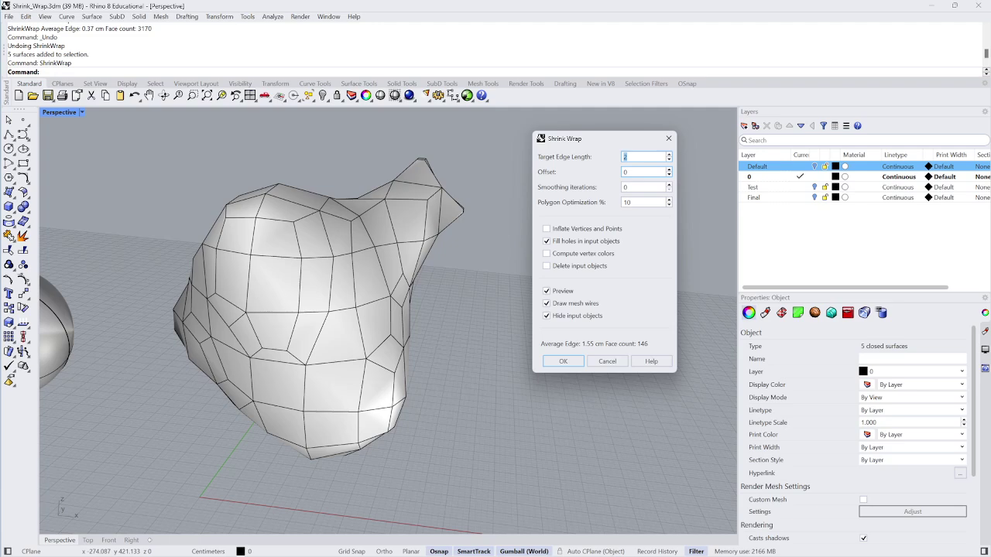
key(BackSpace)
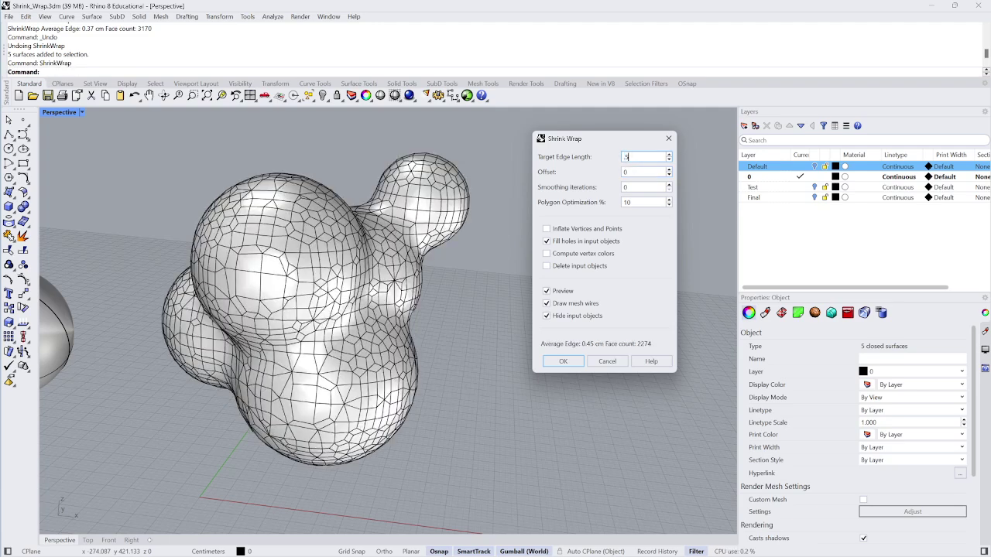
key(Tab)
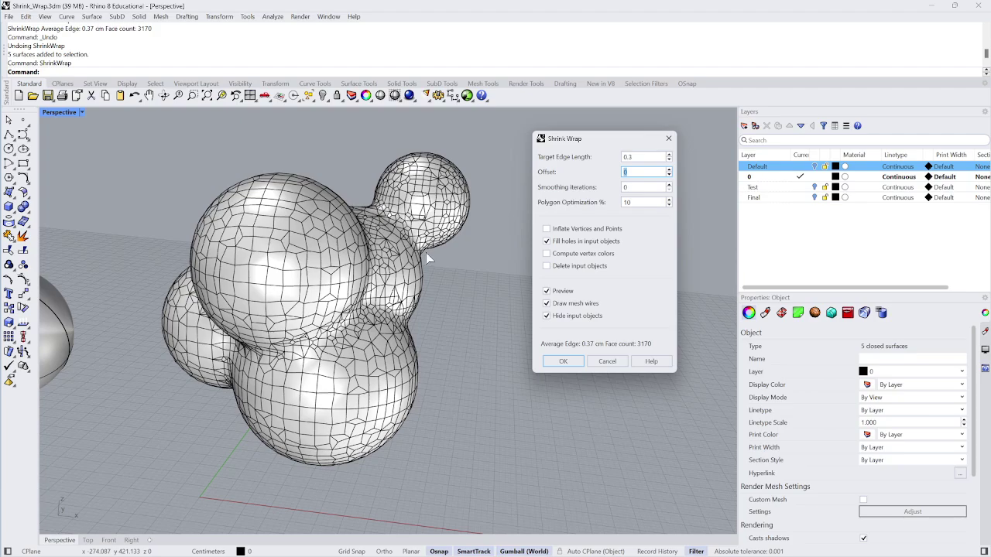
right_drag(426, 252, 380, 294)
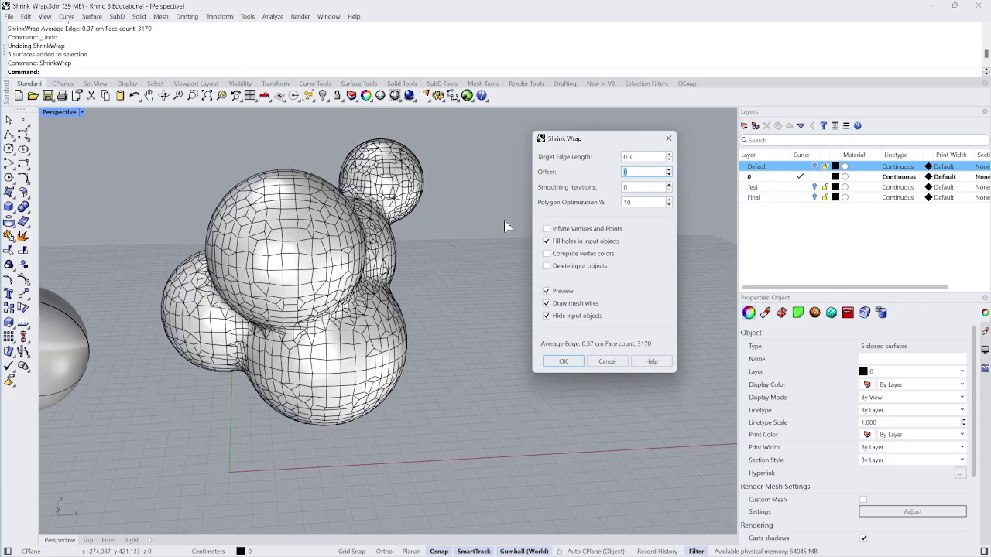
click(563, 361)
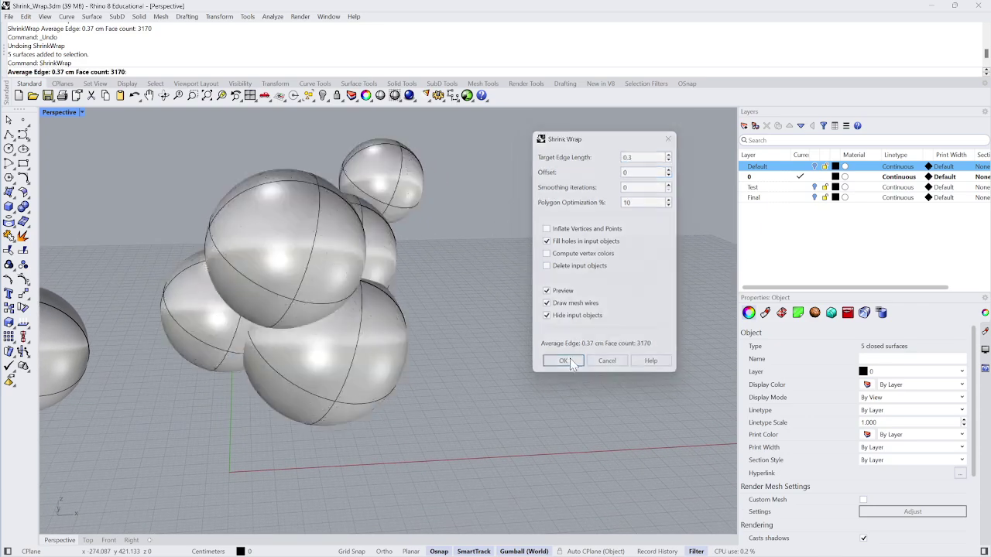
Move the shrink wrap mesh about 15 cm along X away from the spheres, and select individual spheres and the mesh for comparison
drag(360, 304, 680, 297)
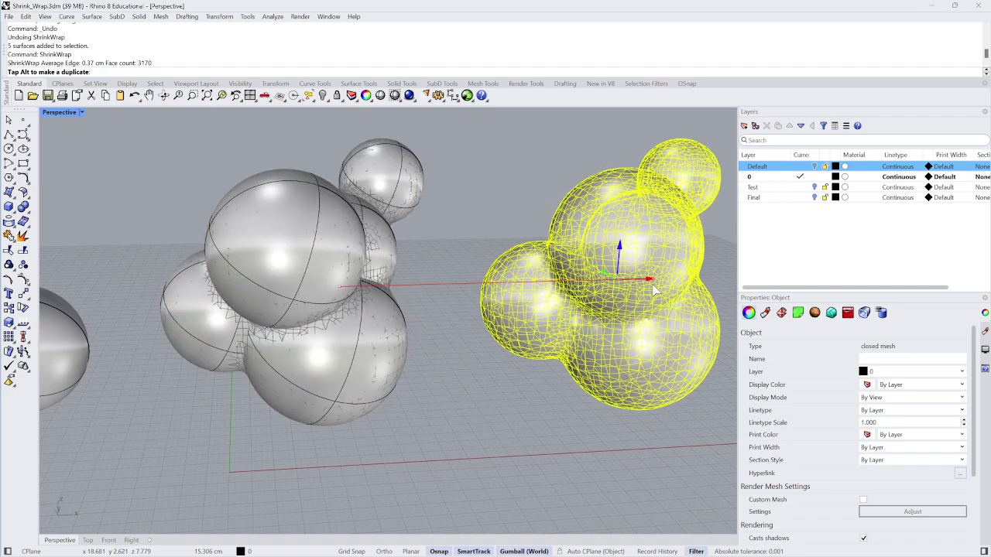
click(416, 190)
click(294, 225)
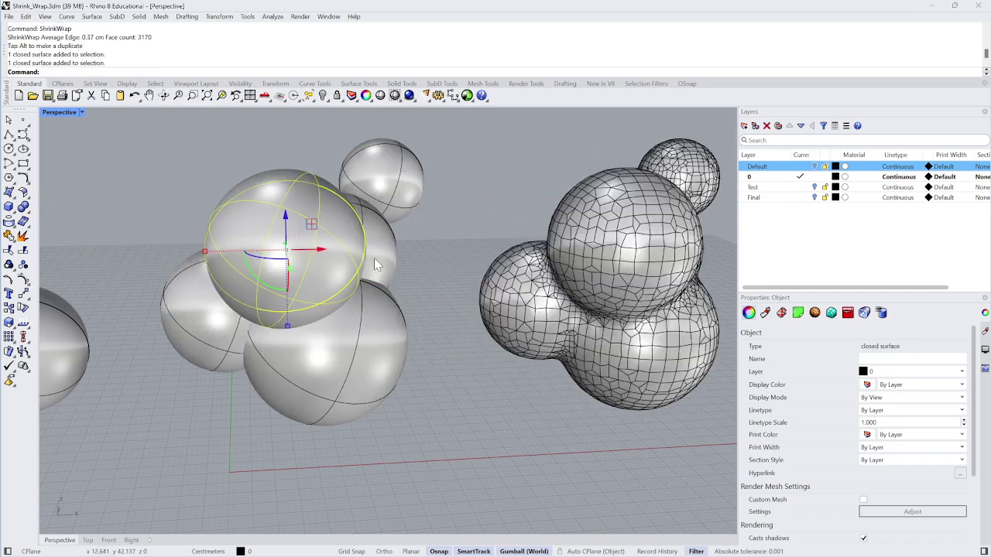
click(374, 258)
click(256, 319)
click(570, 324)
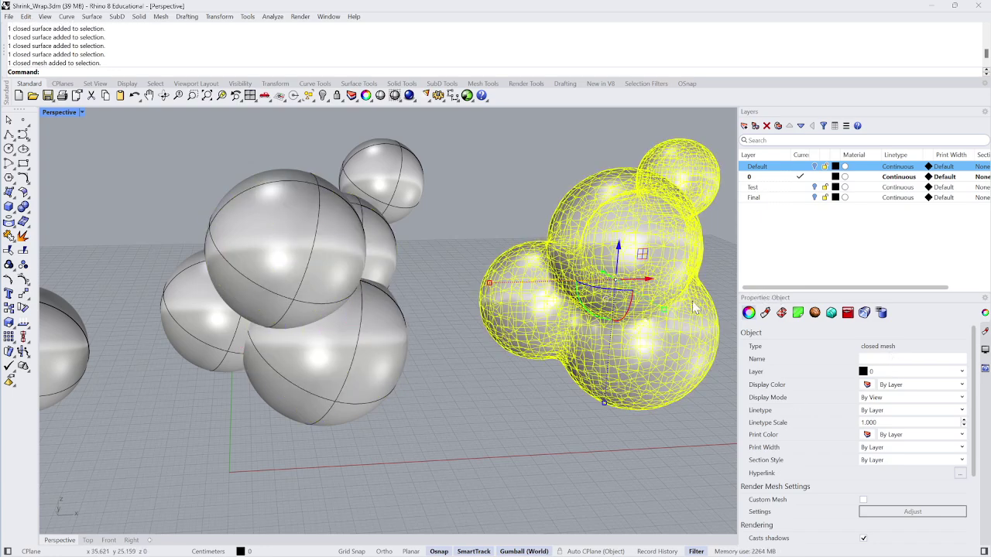
Examine the separated shrink wrap mesh from several angles and close up where the spheres blend together
shift+right_drag(693, 301, 450, 247)
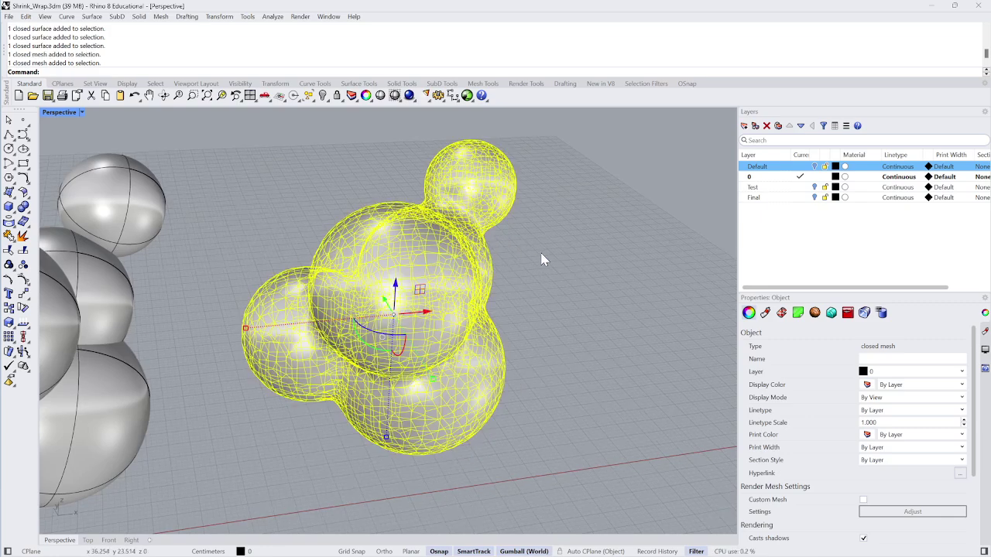
key(Escape)
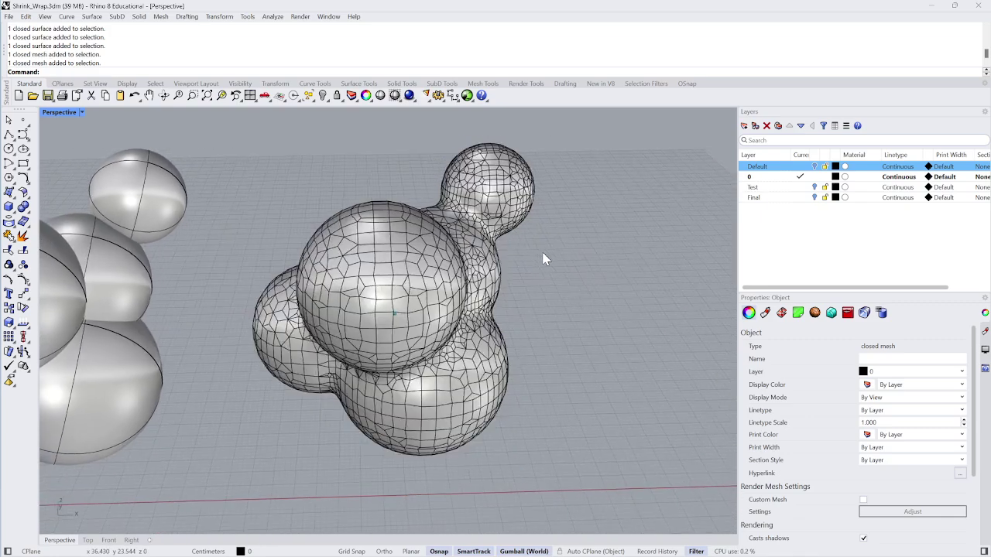
right_drag(544, 257, 465, 244)
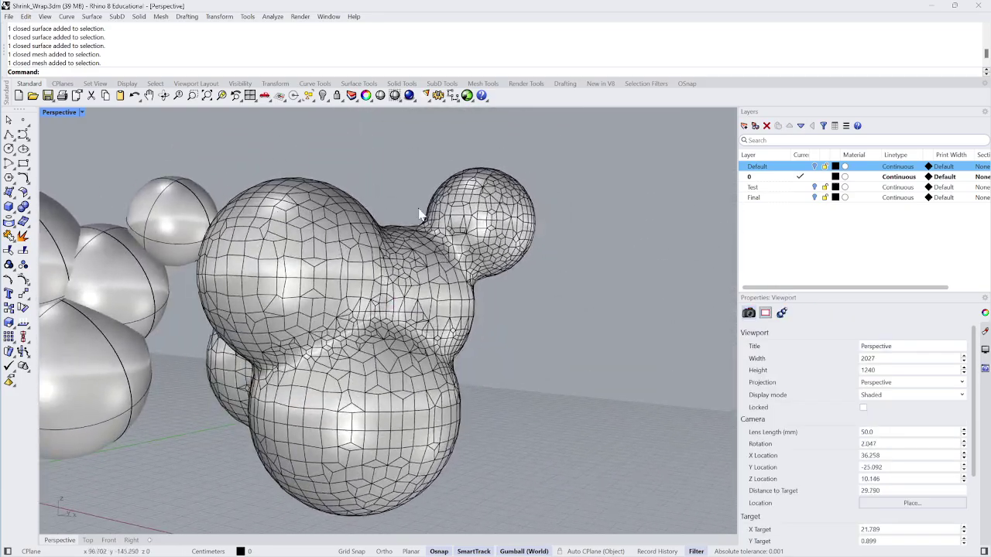
scroll(467, 244, up, 5)
scroll(468, 244, up, 3)
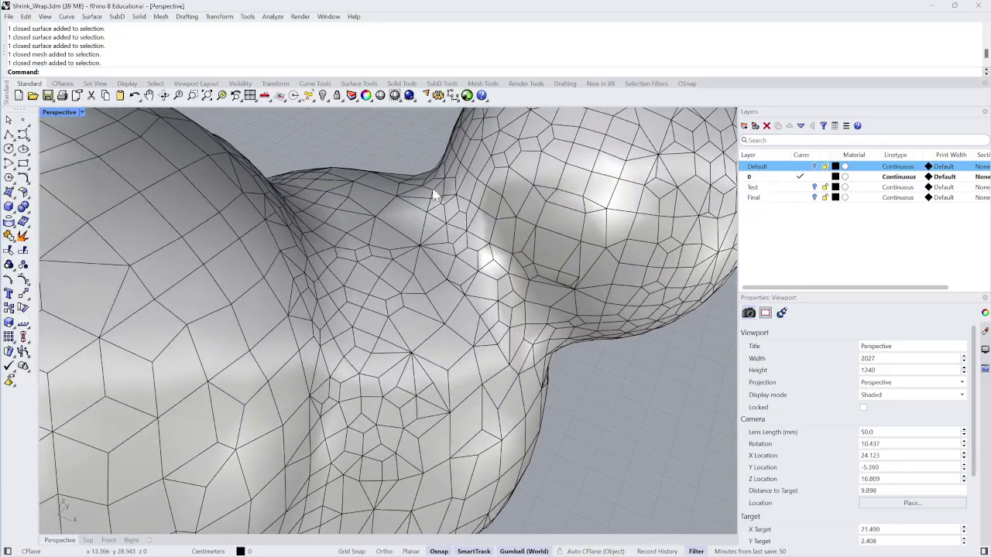
scroll(538, 295, up, 3)
scroll(387, 298, down, 10)
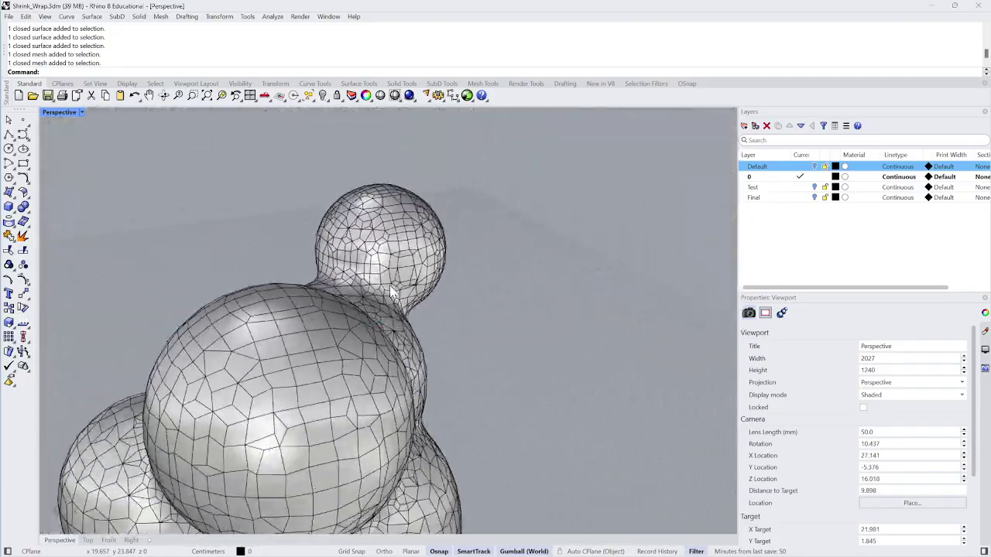
scroll(391, 292, down, 3)
right_drag(390, 285, 410, 305)
scroll(396, 292, up, 1)
right_drag(403, 166, 401, 251)
Start QuadRemesh on the shrink wrap mesh with the preview on and the input objects hidden
click(401, 251)
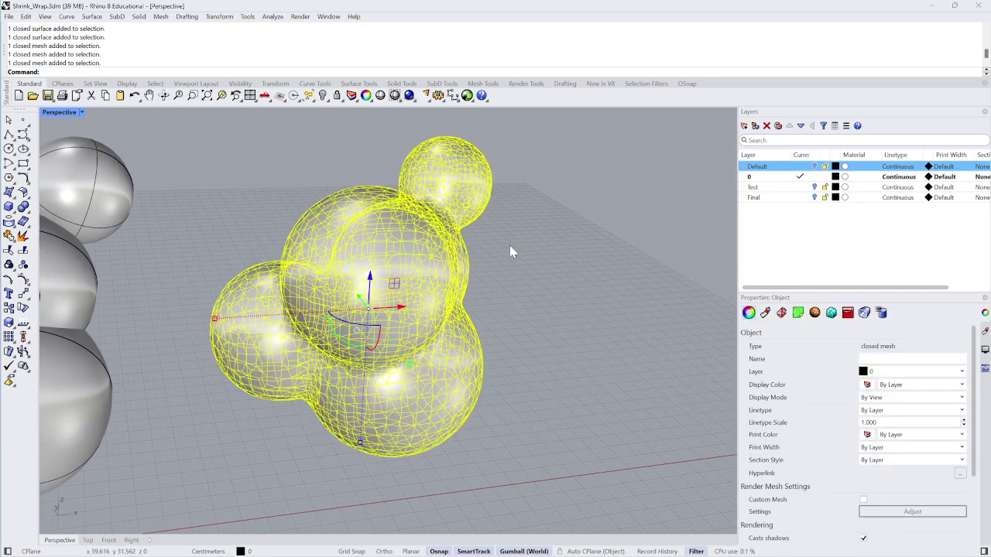
text(QuadRemesh)
key(Return)
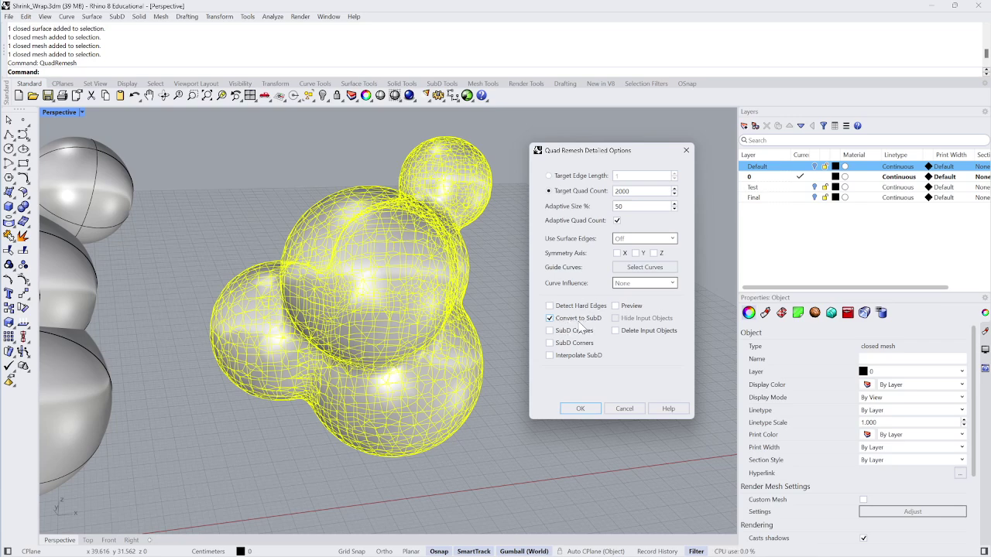
click(617, 307)
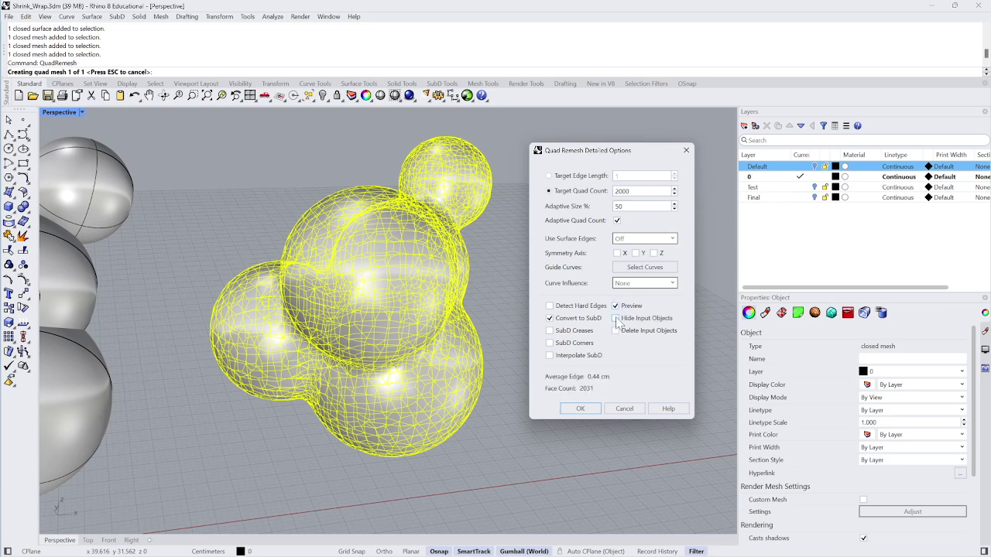
click(617, 319)
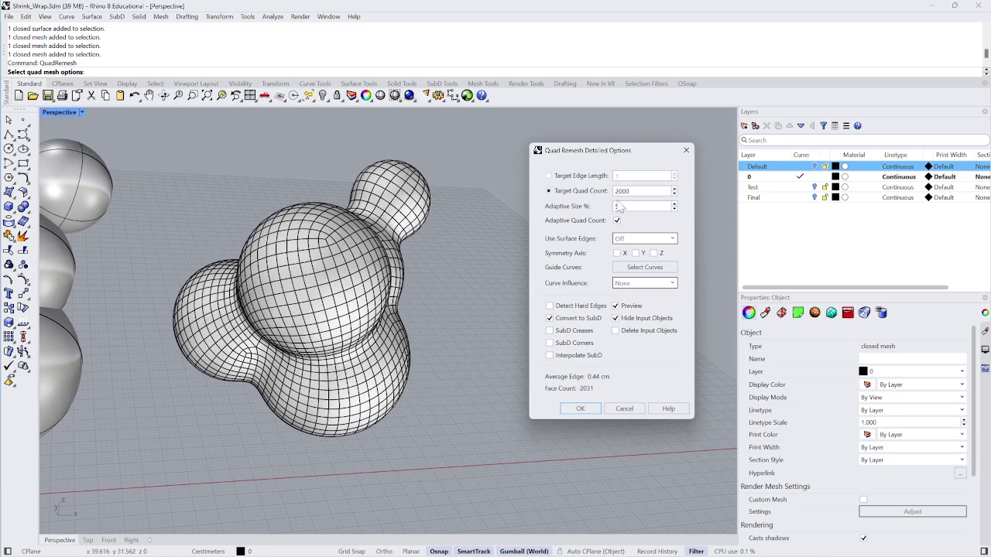
Try target quad counts of 10000 and 20 in the QuadRemesh preview, and view the coarse SubD result
double_click(619, 191)
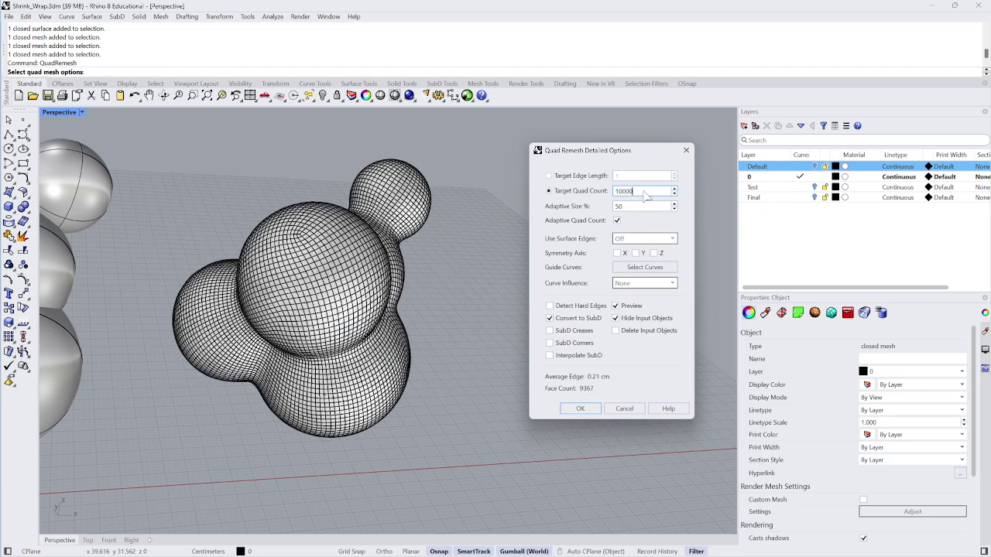
drag(635, 191, 609, 197)
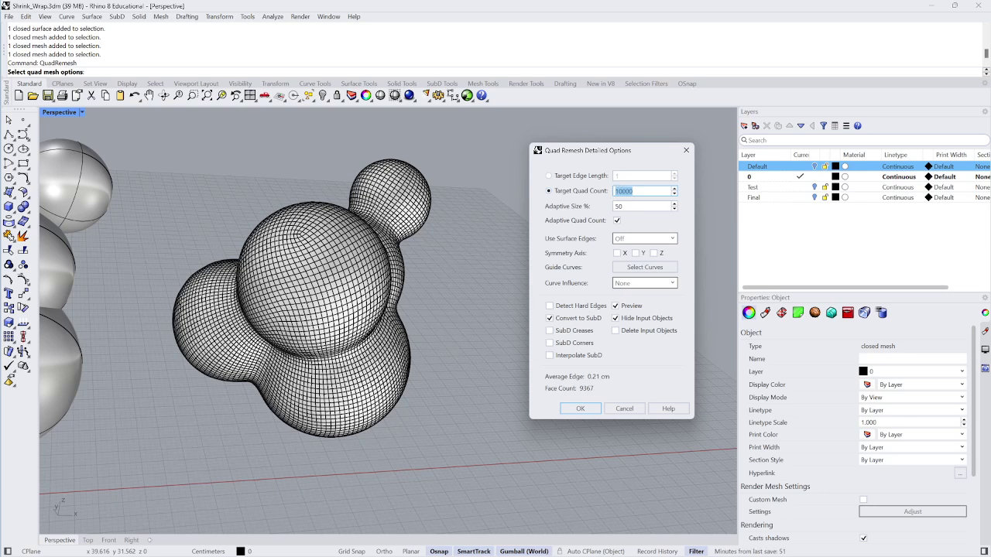
text(20)
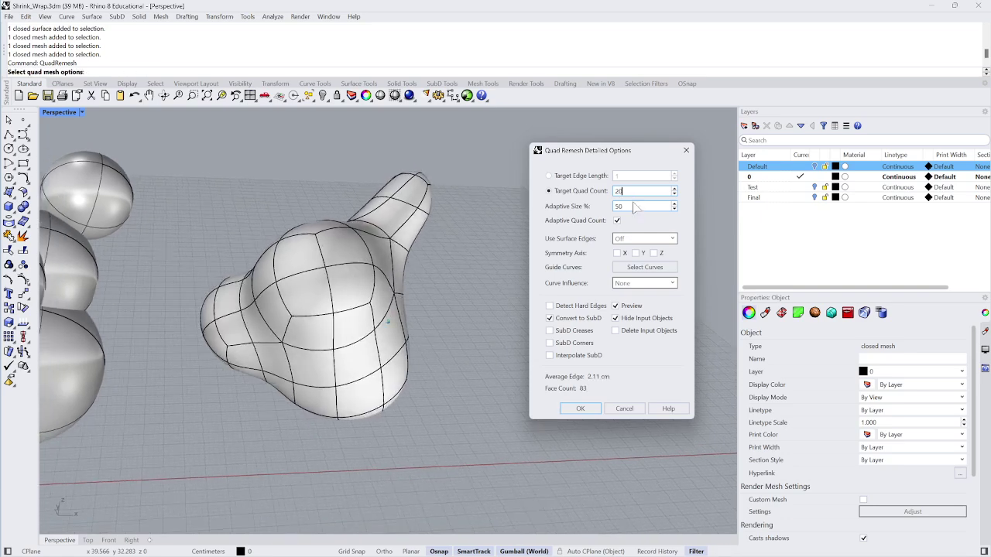
right_drag(495, 325, 442, 316)
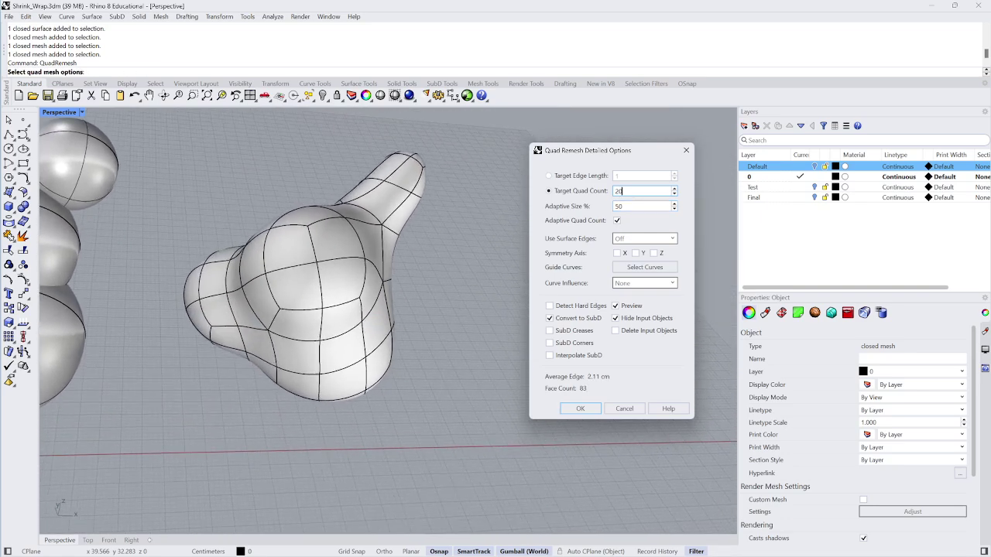
Turn off the SubD conversion, try a target quad count of 10, and view the faceted preview mesh
click(550, 318)
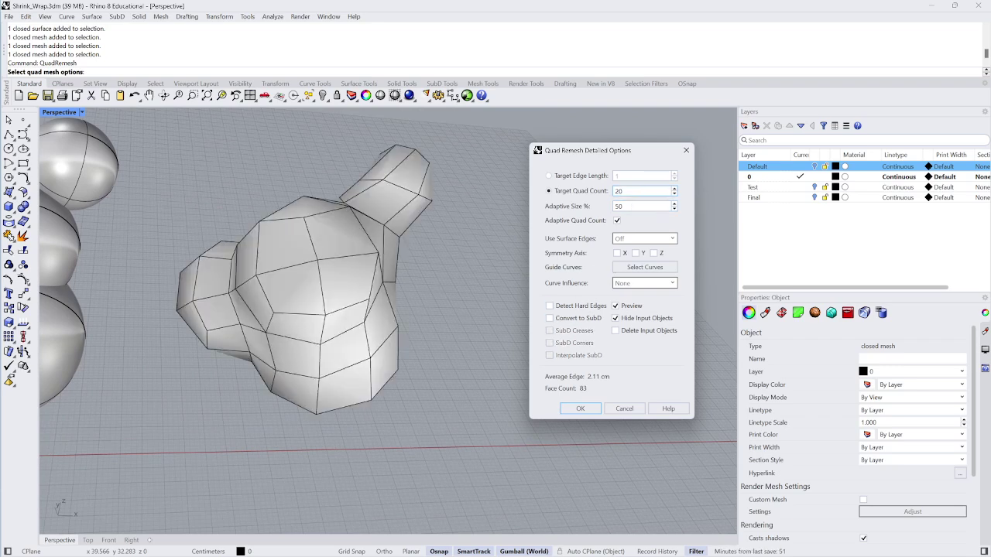
double_click(620, 191)
text(10)
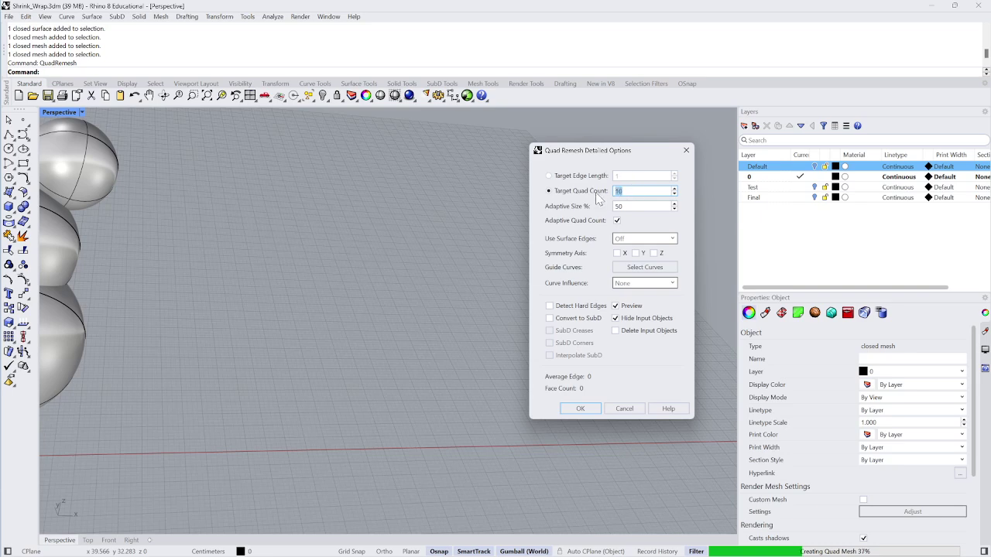
double_click(618, 191)
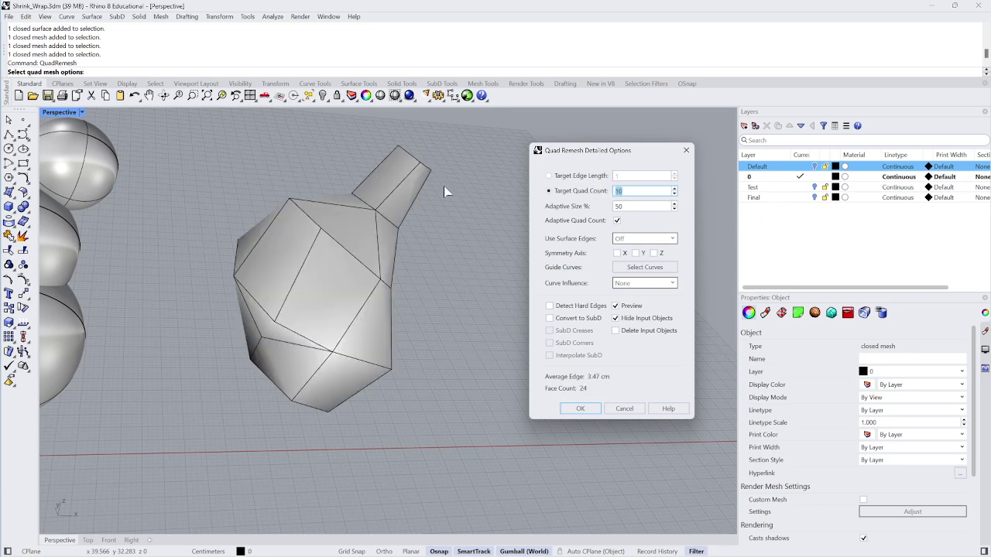
right_drag(444, 187, 320, 255)
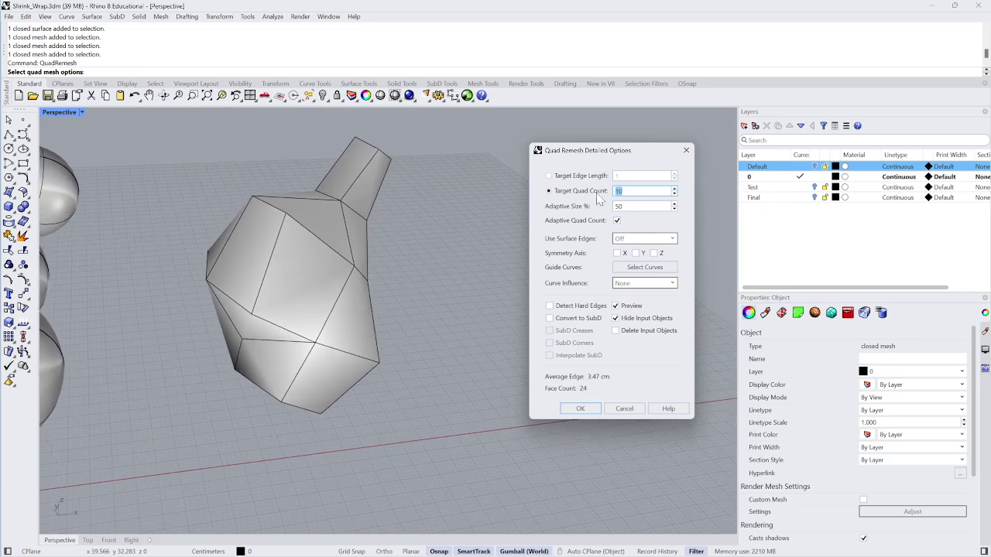
Set the target quad count to 2000 and turn the SubD conversion back on
key(Tab)
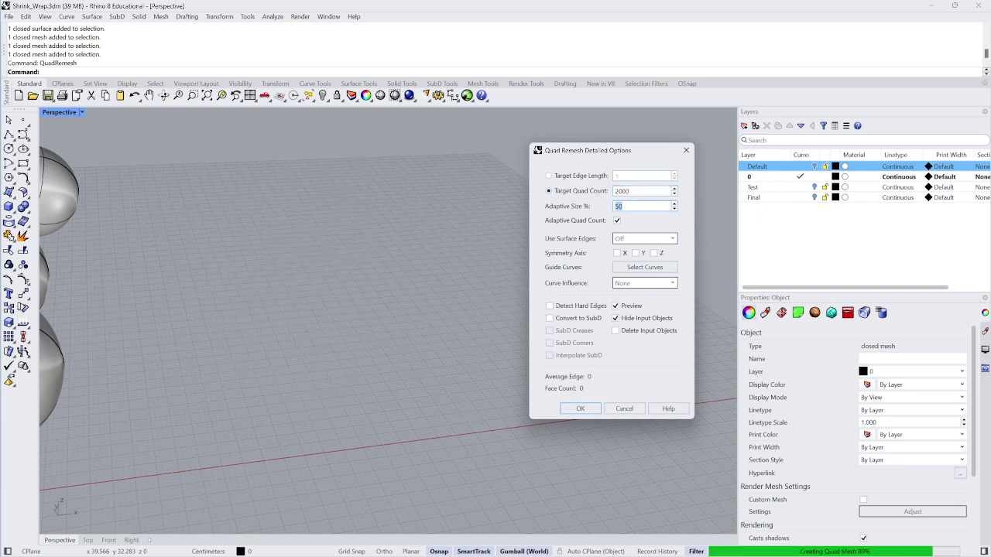
click(550, 318)
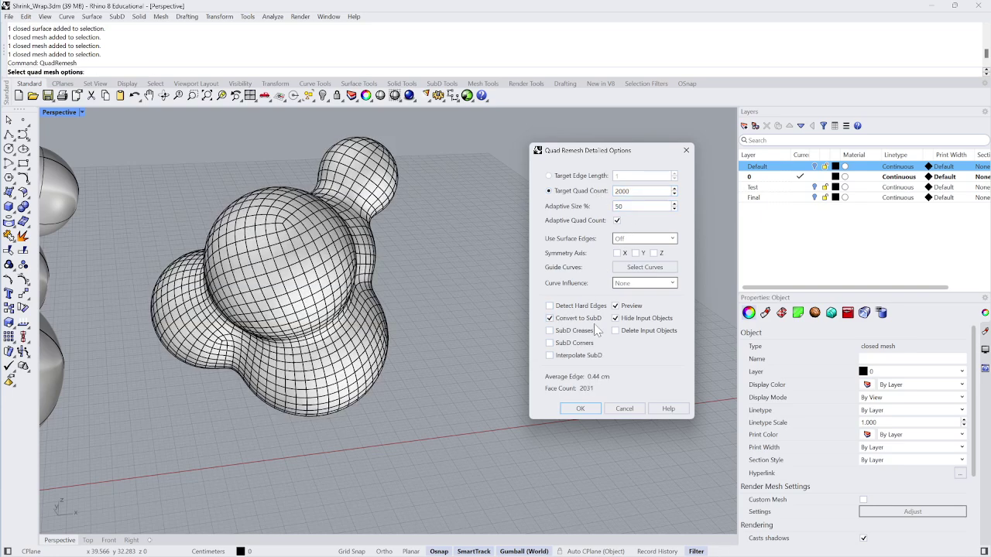
Accept the QuadRemesh to create the SubD, move it along the X axis beside the shrink wrap mesh, and select it
click(579, 409)
drag(352, 307, 639, 288)
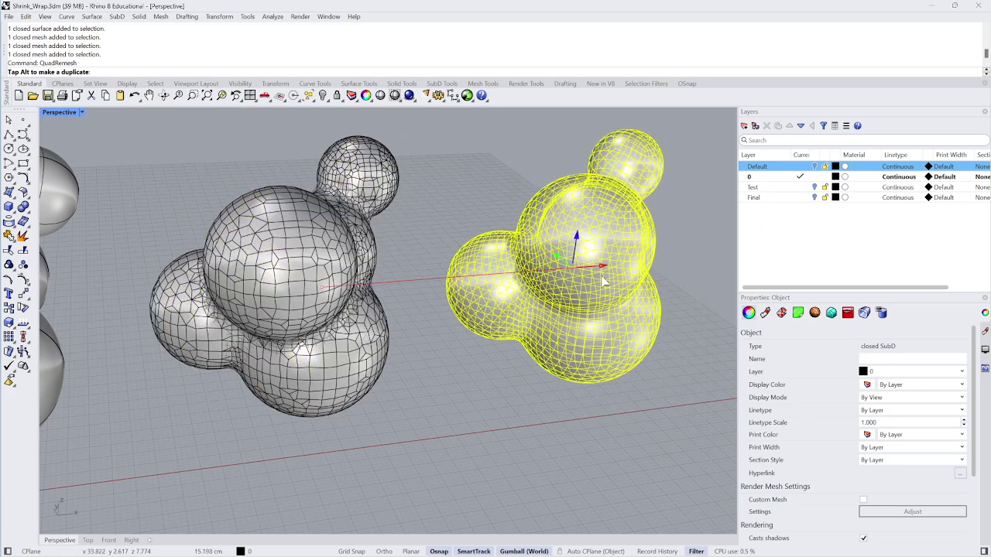
click(325, 240)
click(645, 230)
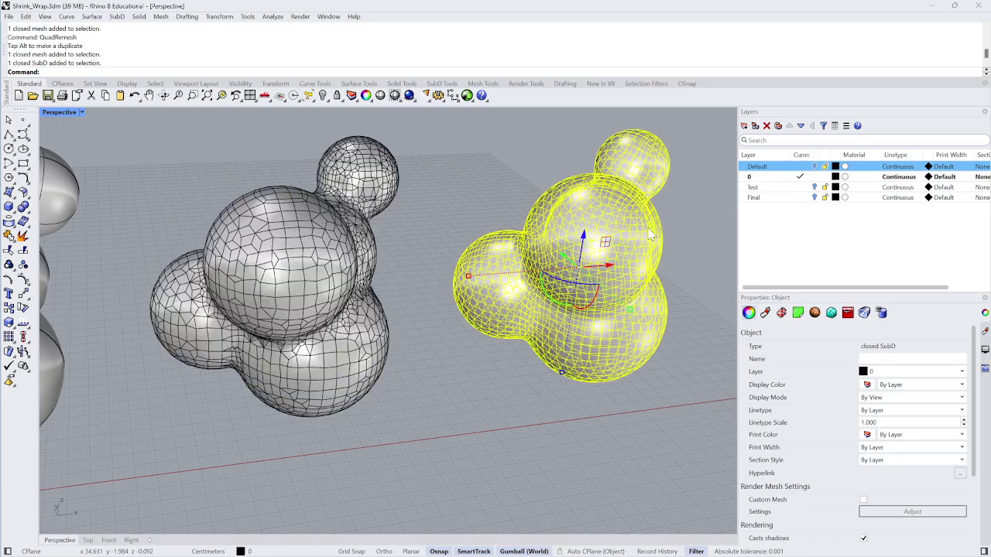
scroll(645, 231, up, 2)
right_drag(645, 231, 625, 239)
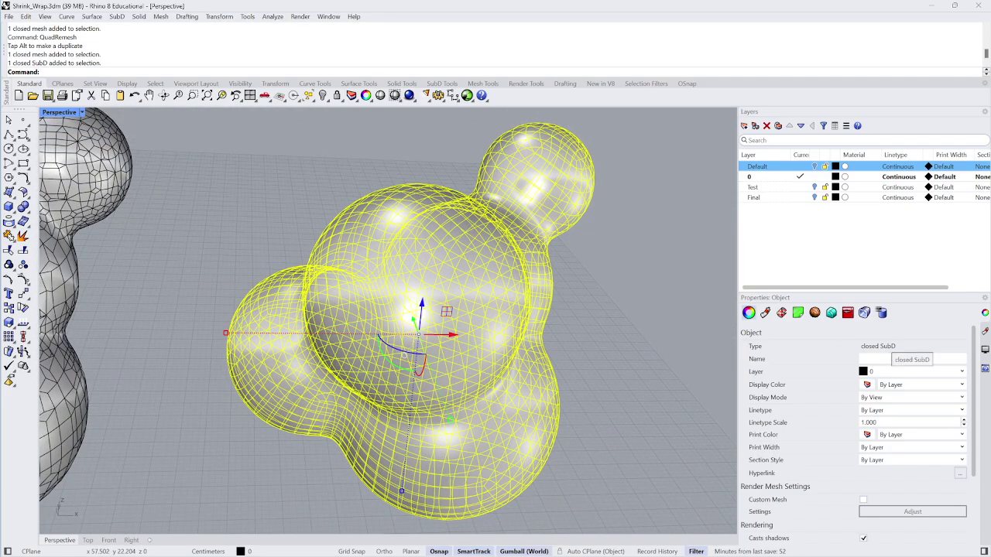
Compare the flat and smooth SubD displays of the remeshed form, including a close look at the small sphere's neck
key(Tab)
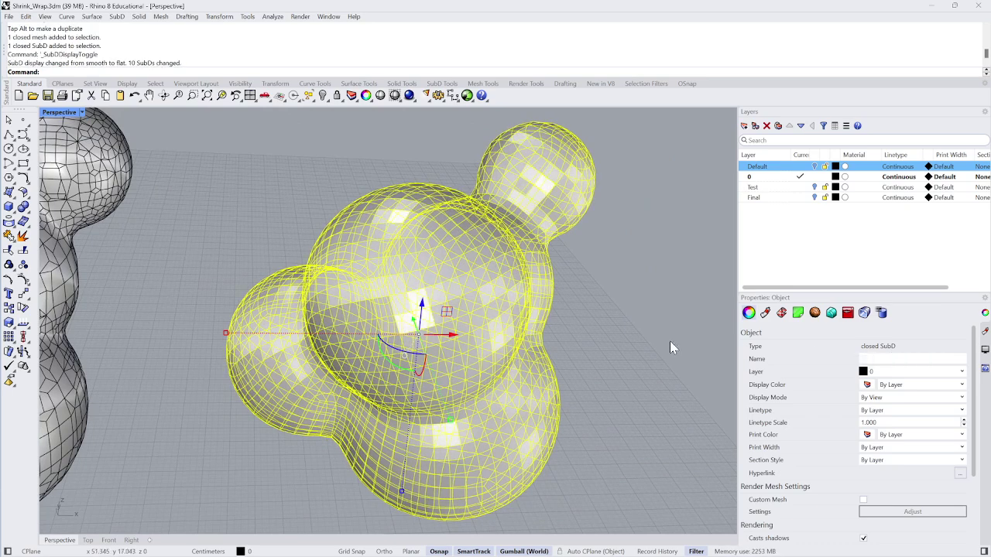
key(Tab)
click(627, 296)
key(Tab)
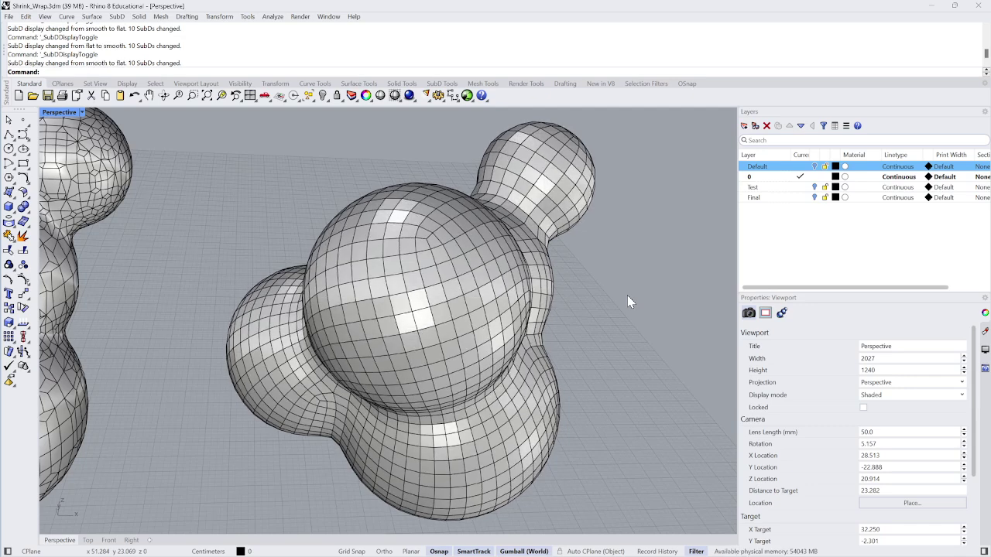
scroll(518, 167, up, 4)
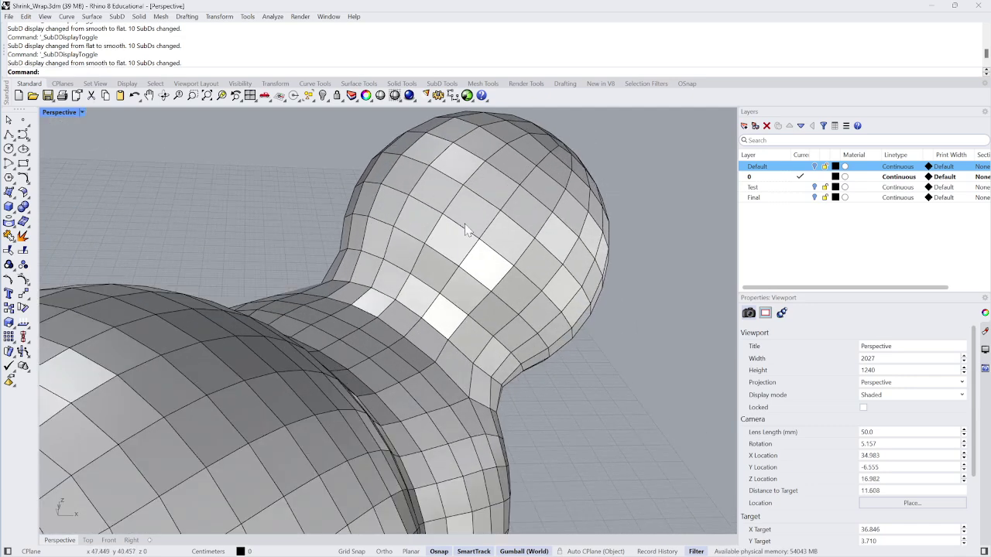
key(Tab)
key(Tab)
key(Tab)
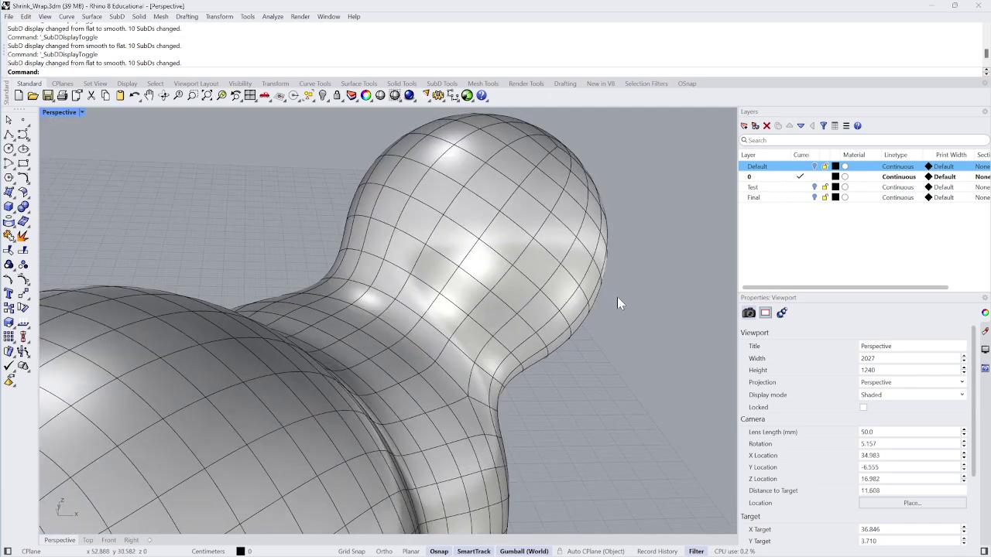
scroll(617, 302, down, 5)
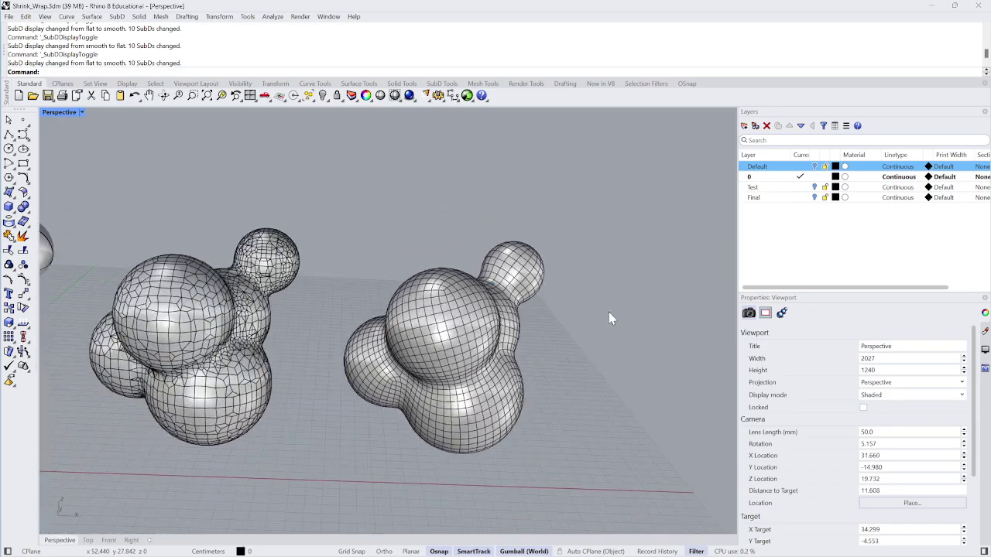
scroll(608, 312, down, 5)
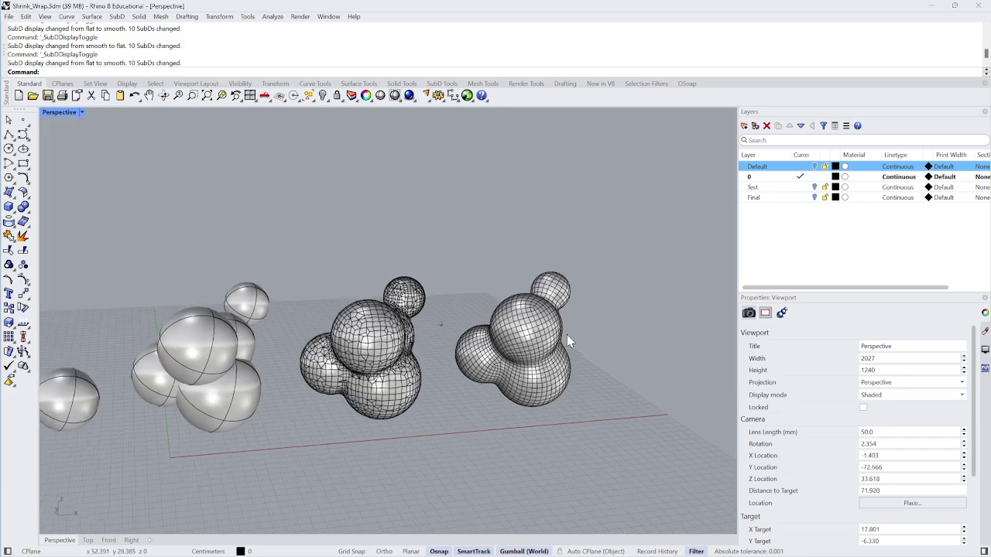
Select the remeshed SubD and convert it with ToNURBS, keeping the input object
scroll(569, 336, up, 5)
click(486, 341)
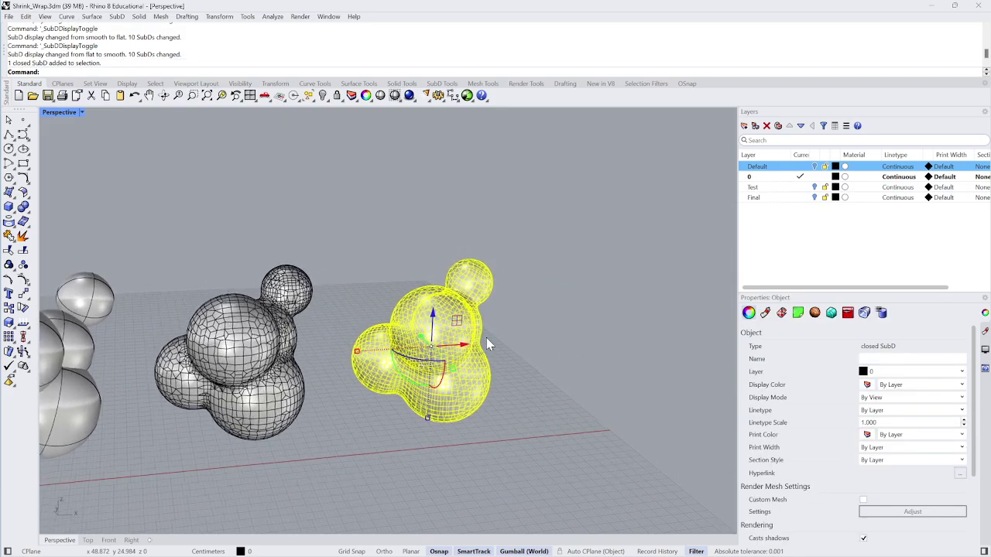
scroll(486, 337, up, 5)
click(543, 329)
click(422, 335)
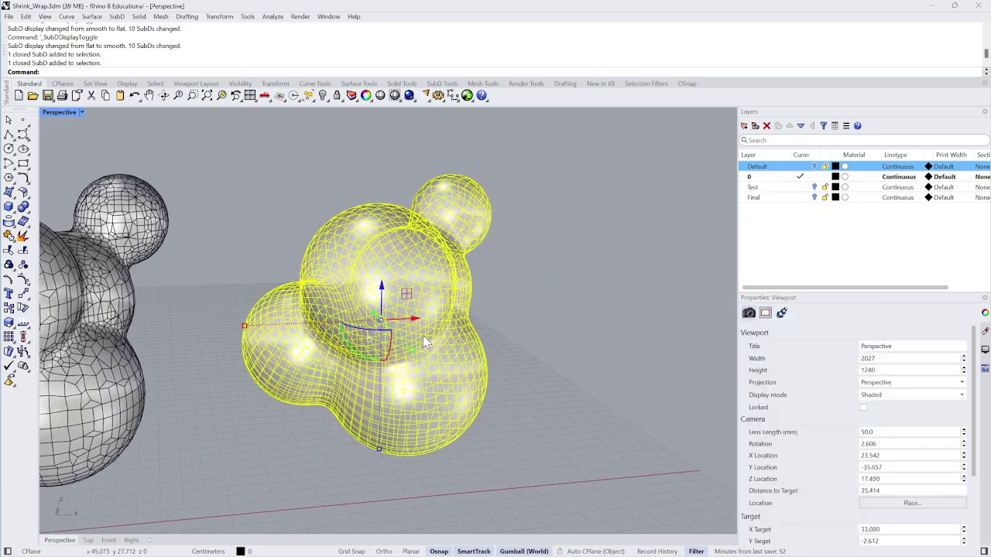
right_drag(471, 323, 490, 270)
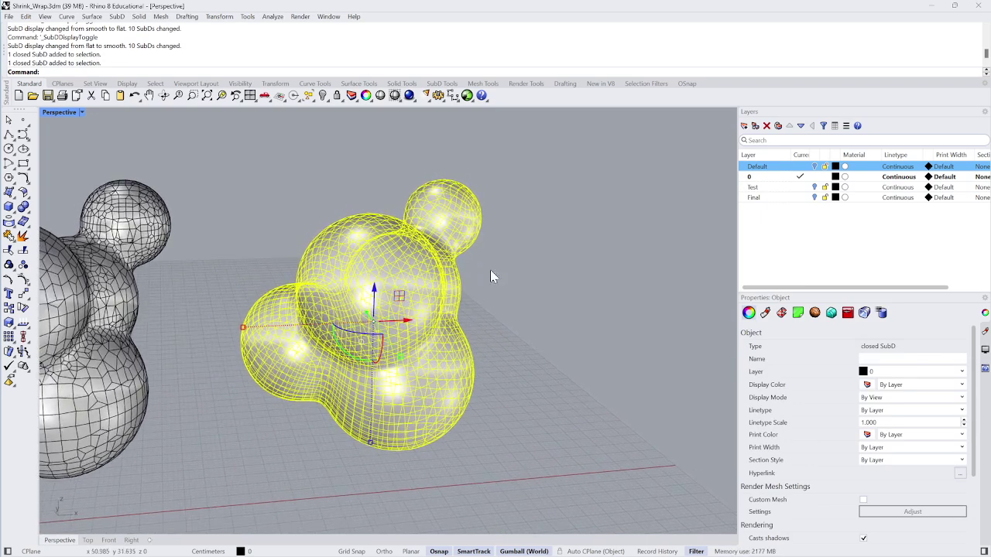
click(440, 83)
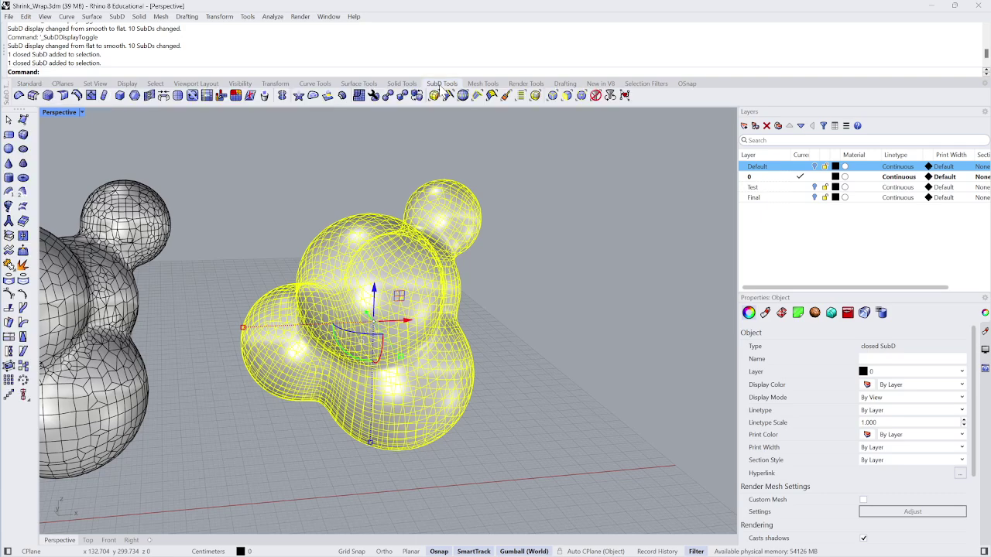
click(389, 96)
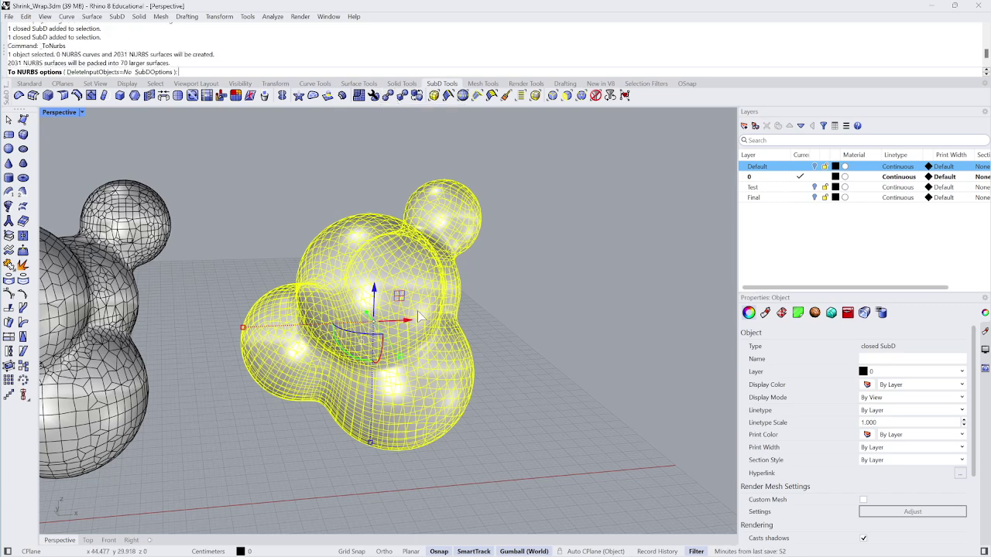
key(Return)
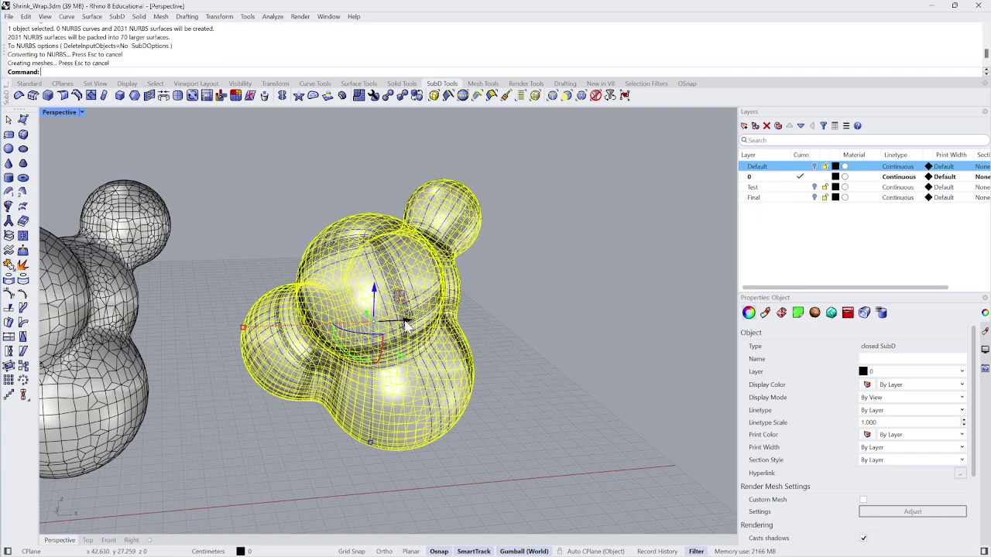
Undo the mistaken move of the SubD, and move the converted NURBS polysurface along the X axis clear of it instead
drag(405, 318, 670, 317)
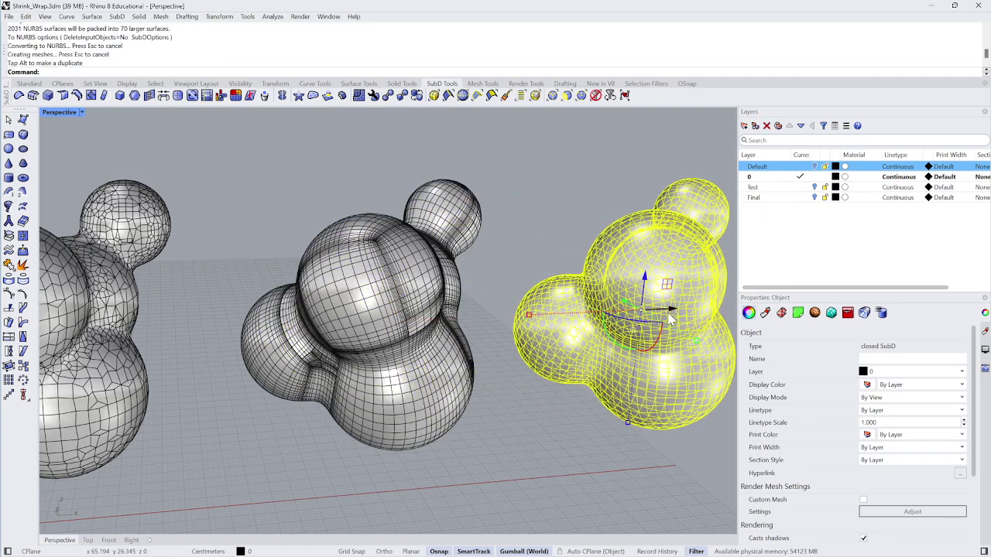
key(ctrl+z)
click(597, 265)
click(376, 298)
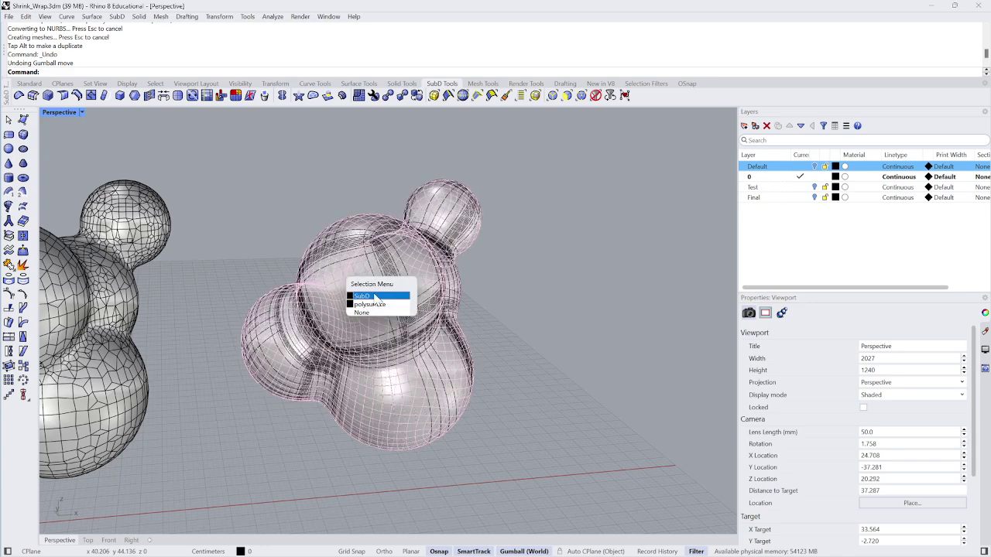
click(370, 304)
drag(411, 320, 702, 319)
click(600, 397)
Turn off the surface isocurve display for the converted polysurface
right_drag(625, 406, 503, 337)
click(504, 337)
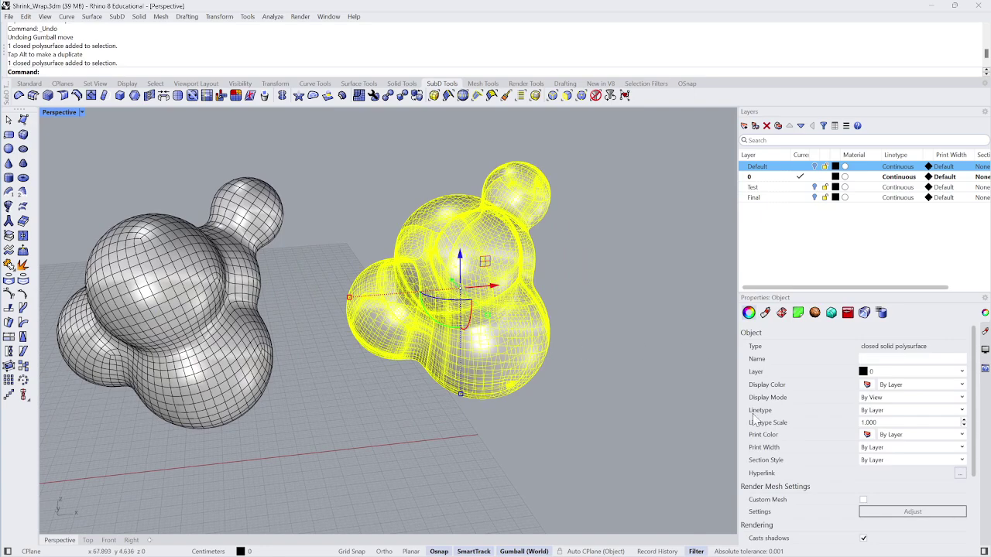
scroll(918, 464, down, 5)
click(863, 494)
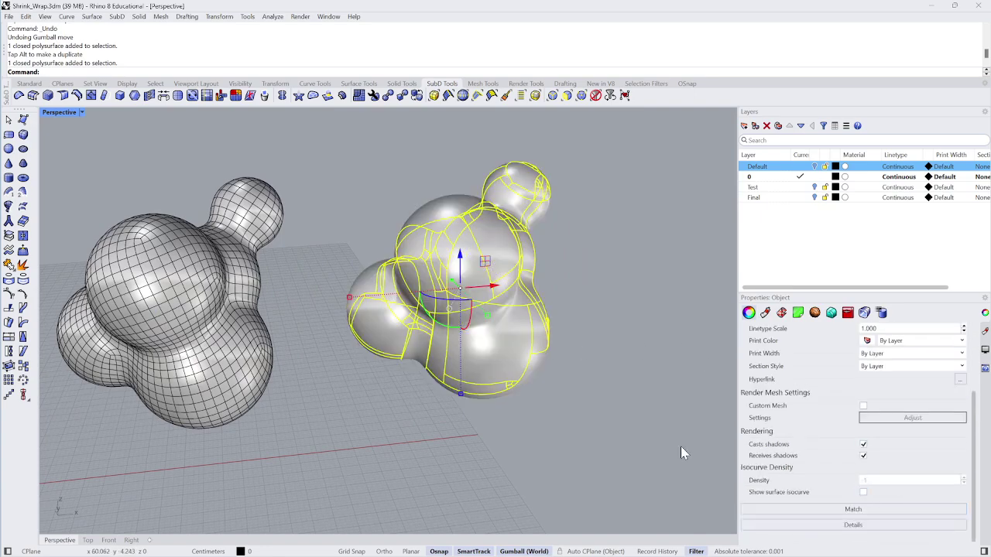
click(680, 445)
Undo the accidental drag and reposition the converted polysurface along the X axis beside the SubD
right_drag(680, 445, 466, 300)
click(466, 300)
drag(480, 267, 505, 272)
key(ctrl+z)
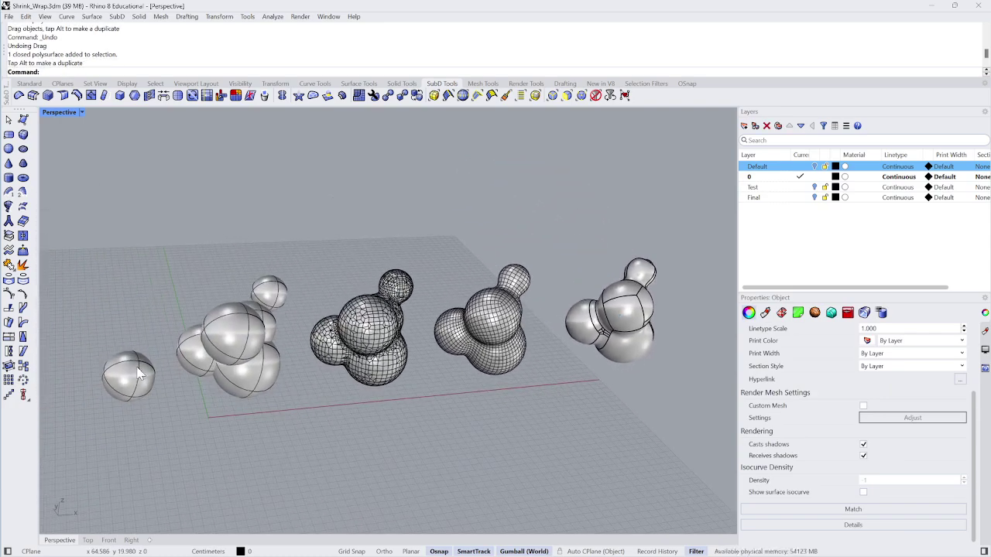
Move the single loose sphere along the X axis until it overlaps the lower front of the SubD, and select each object to compare them
click(139, 374)
drag(158, 372, 502, 369)
scroll(521, 366, up, 4)
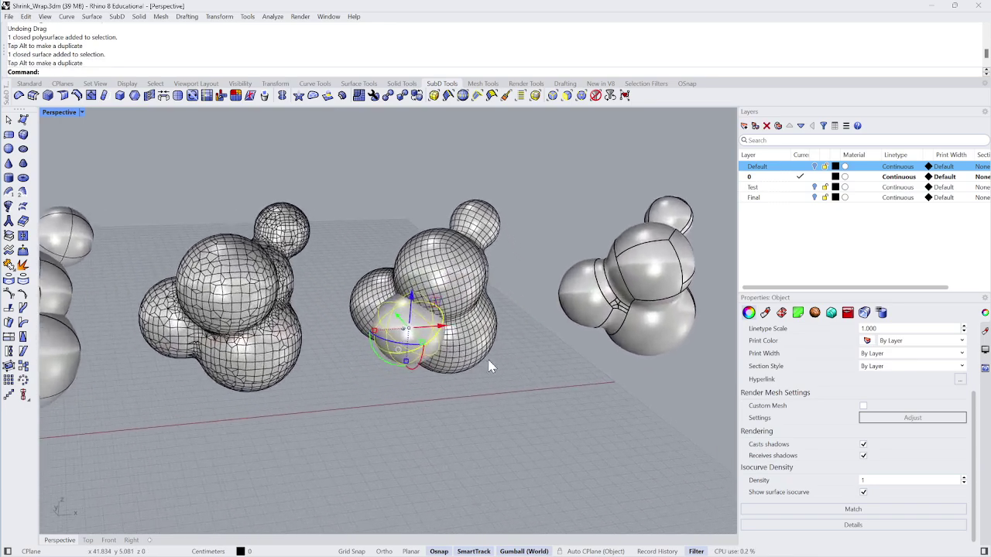
scroll(489, 366, up, 5)
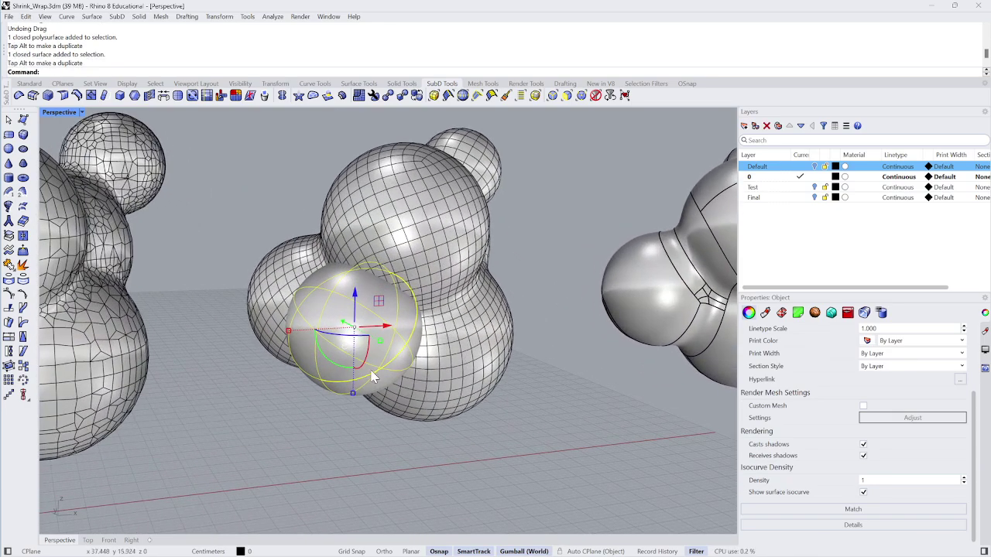
click(418, 238)
click(382, 323)
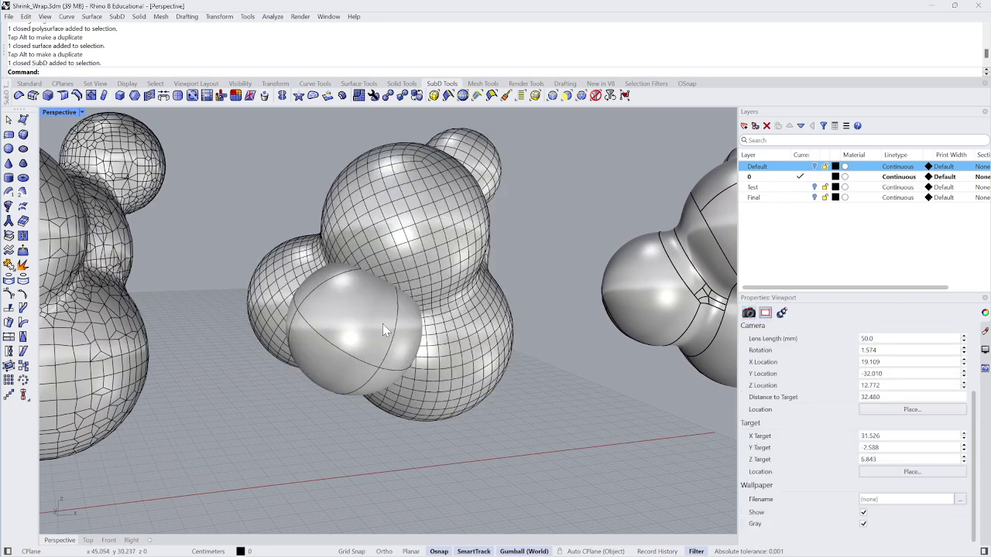
Move the loose sphere along the X axis until it overlaps the lower front of the NURBS polysurface
scroll(387, 336, down, 2)
right_drag(391, 349, 364, 341)
drag(248, 325, 500, 313)
scroll(499, 311, up, 3)
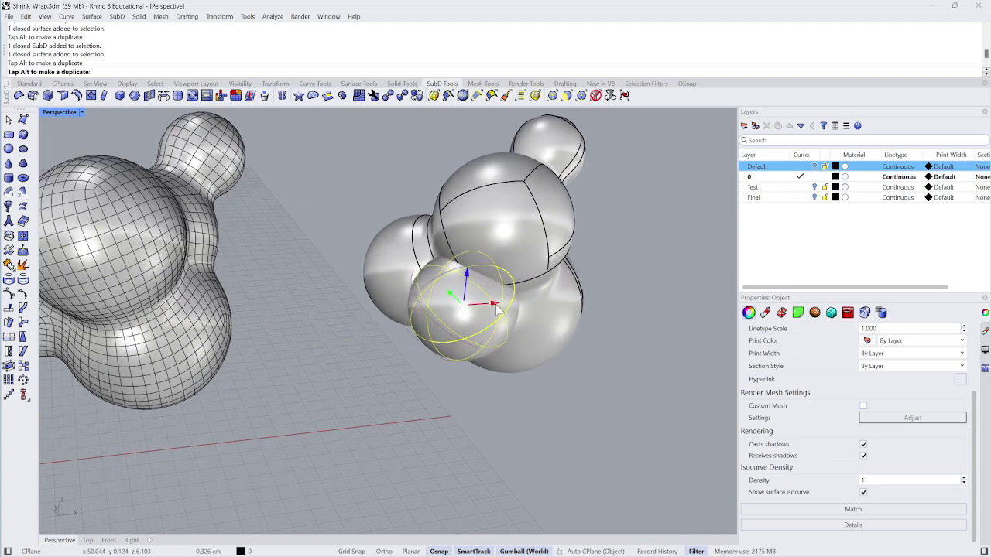
click(662, 331)
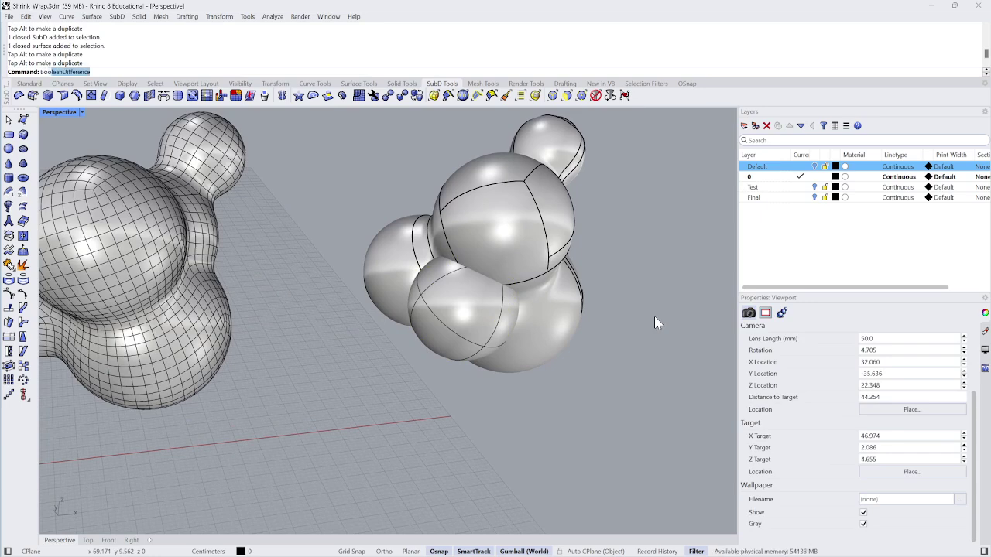
key(Return)
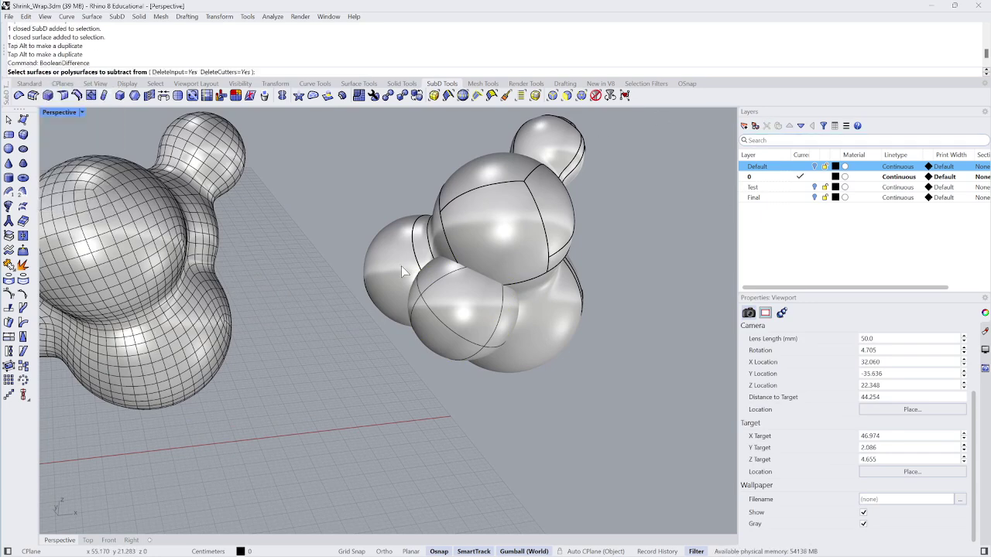
click(468, 263)
click(493, 323)
key(Return)
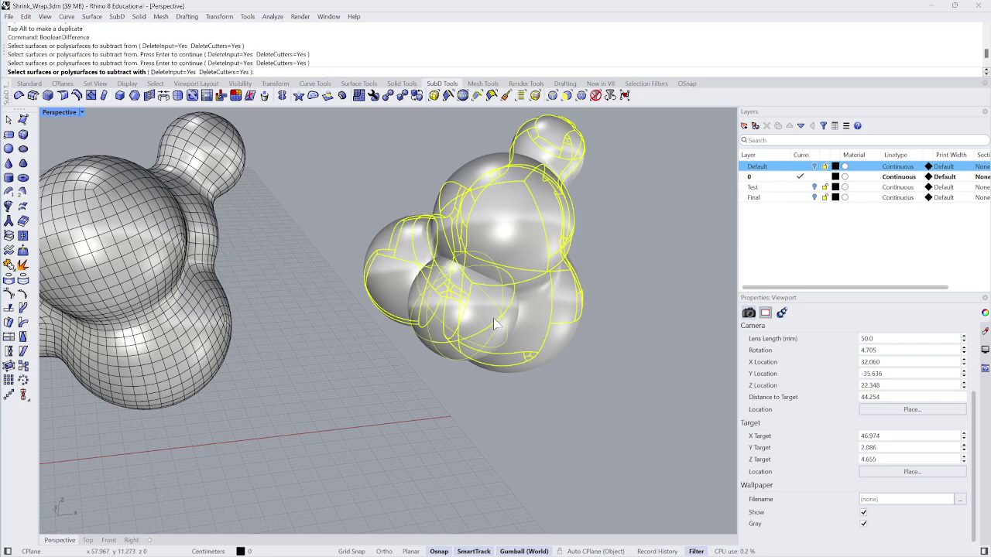
key(Return)
Subtract the overlapping sphere from the NURBS polysurface with BooleanDifference and inspect the cut
key(Return)
click(488, 255)
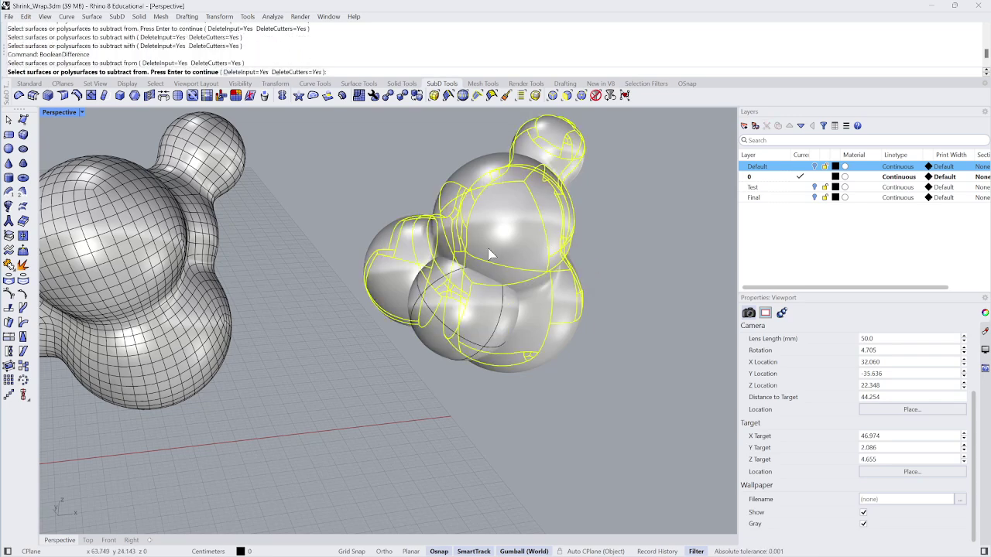
key(Return)
click(485, 310)
key(Return)
right_drag(559, 288, 531, 283)
scroll(550, 291, up, 3)
scroll(531, 284, down, 5)
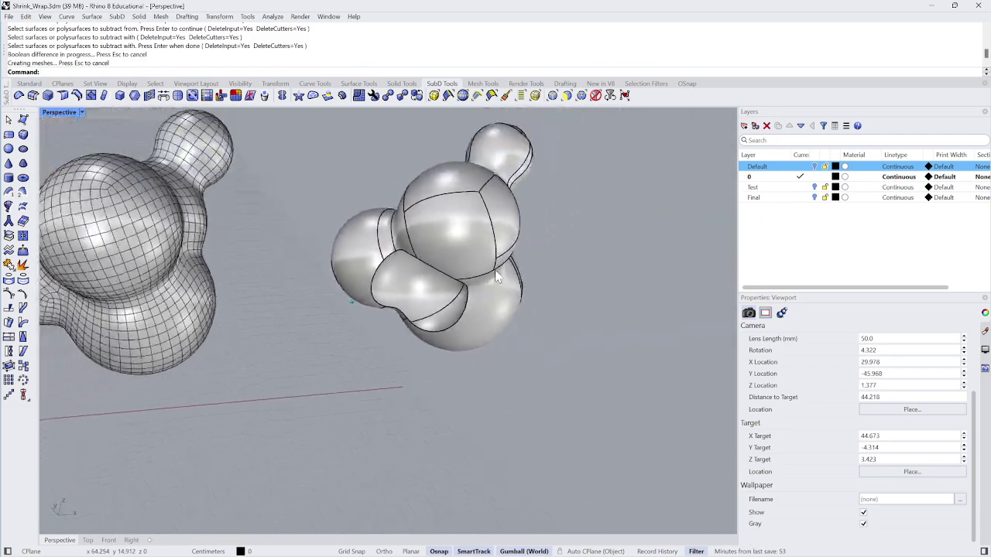
Select the cut polysurface and shift it along the X axis
click(398, 259)
drag(398, 259, 355, 261)
right_drag(534, 264, 382, 275)
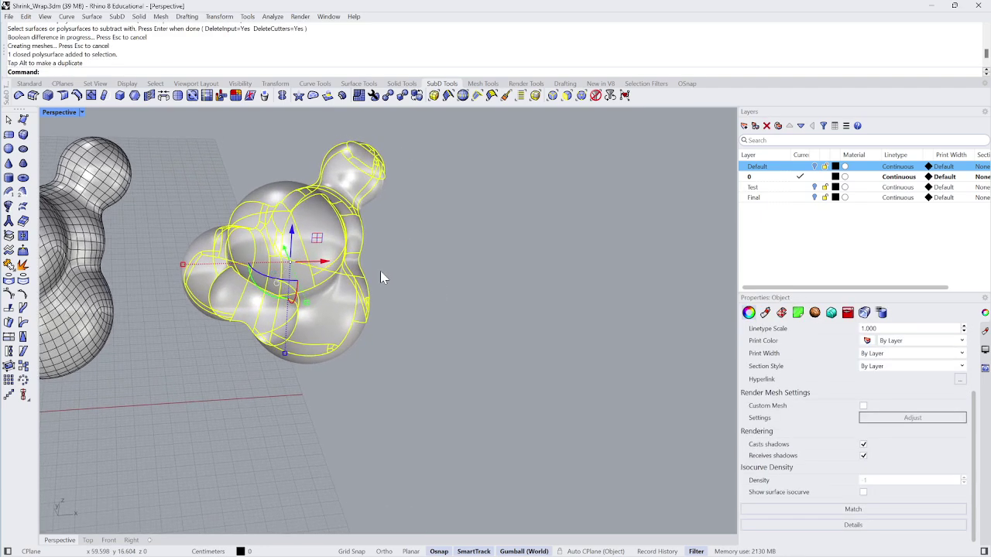
QuadRemesh the cut polysurface into a SubD with a target quad count of 2000, with the preview on and the input objects hidden
text(QuadRemesh)
key(Return)
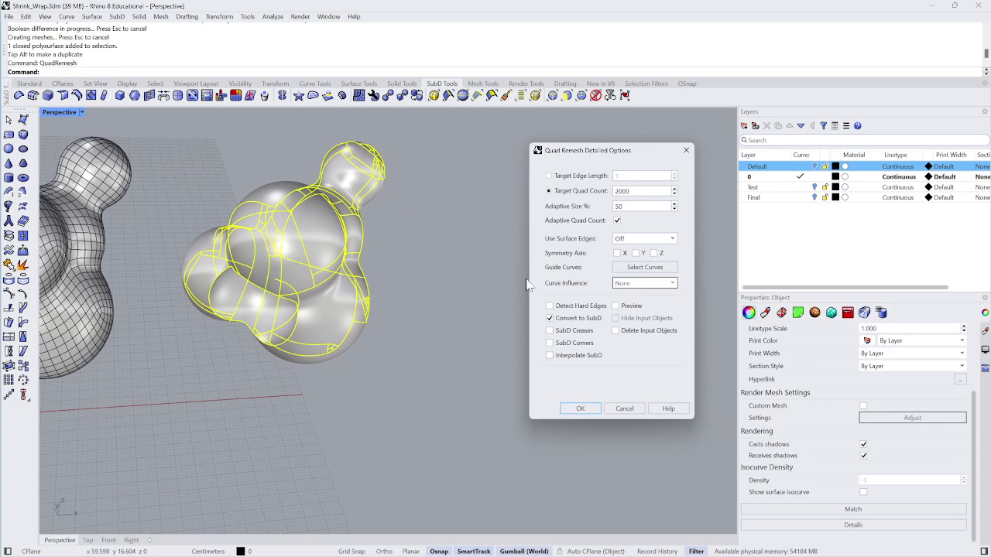
click(595, 411)
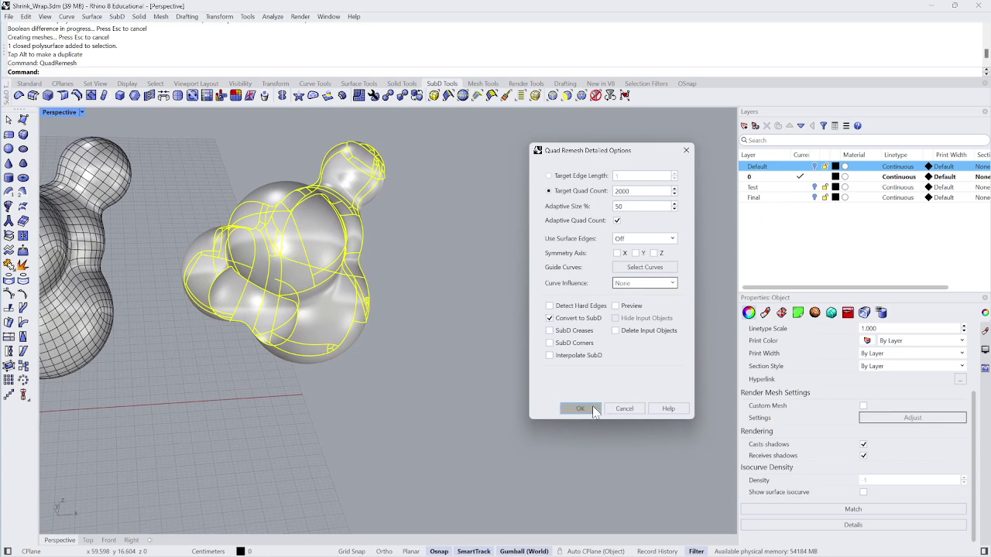
click(617, 305)
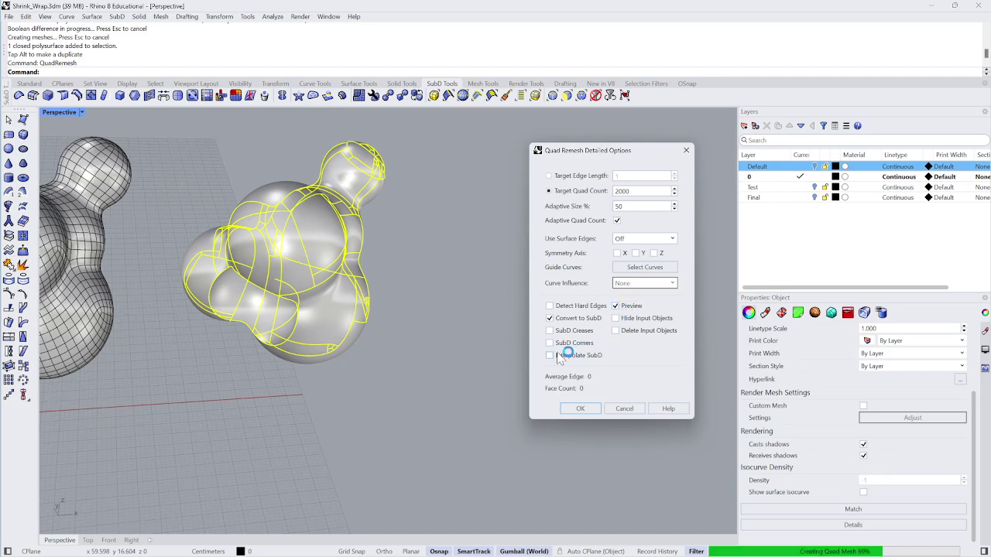
click(615, 318)
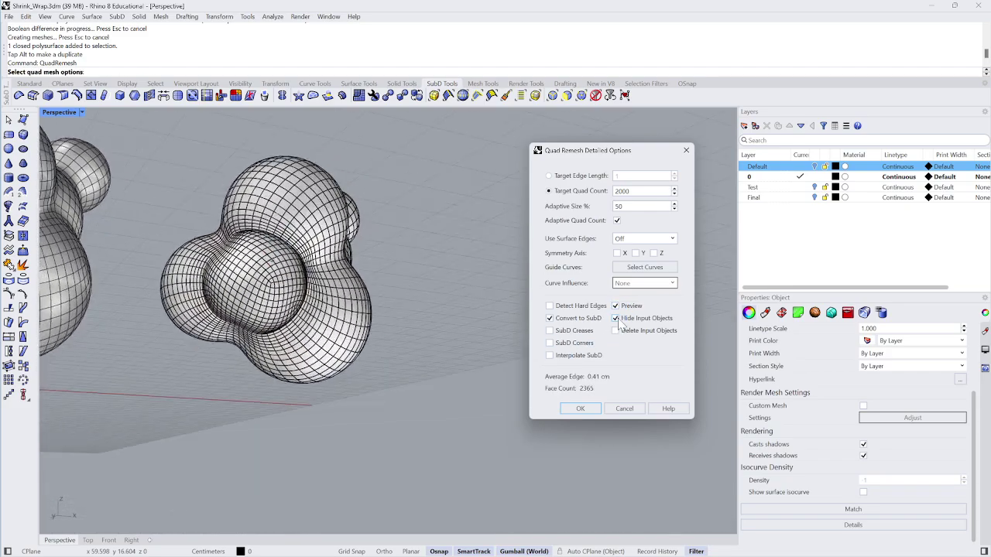
click(584, 408)
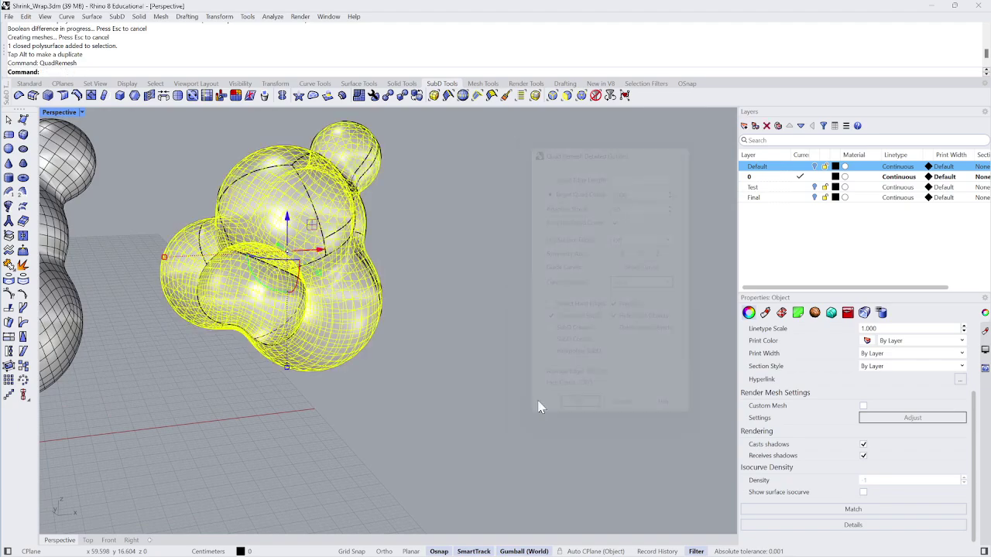
Move the remeshed SubD along the X axis clear of the cut polysurface and inspect it from several angles
right_drag(326, 300, 339, 293)
drag(345, 280, 530, 270)
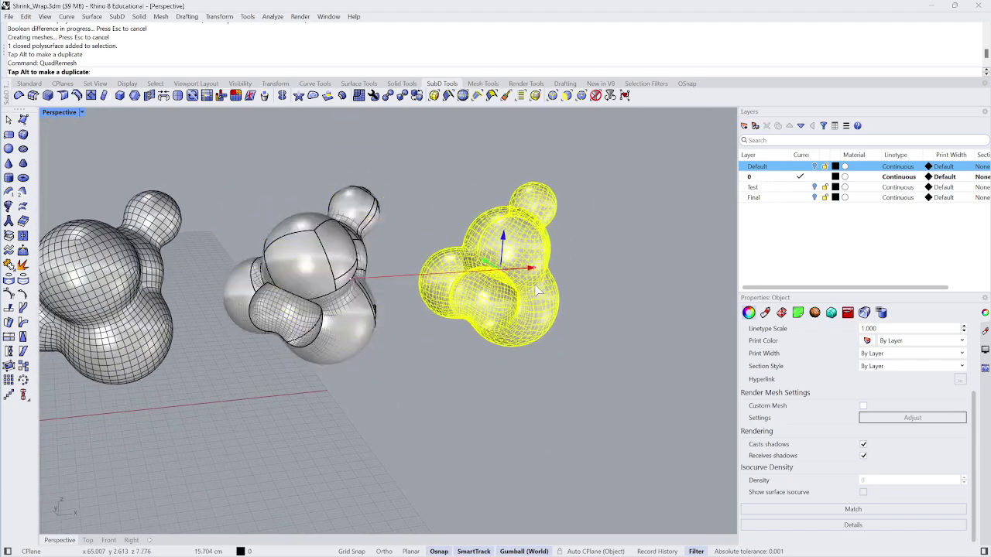
click(597, 353)
right_drag(599, 358, 614, 316)
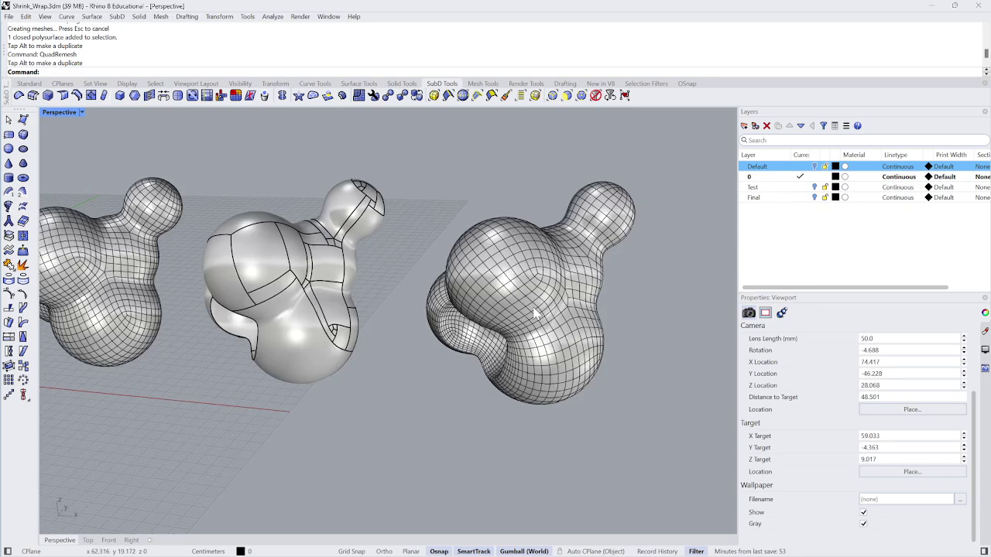
right_drag(534, 312, 511, 286)
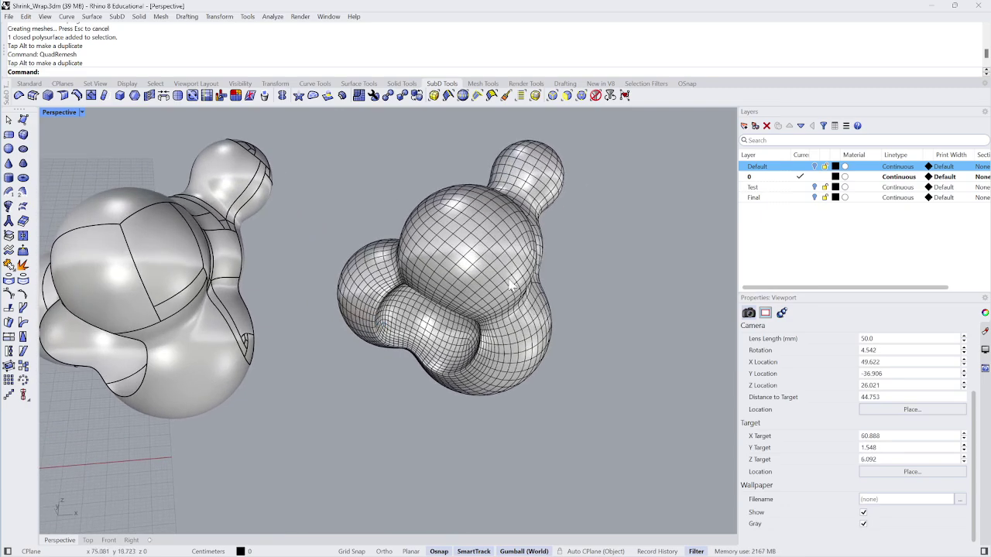
Select all the earlier stage objects and hide them, leaving only the last remeshed SubD in view
click(508, 283)
scroll(520, 331, down, 10)
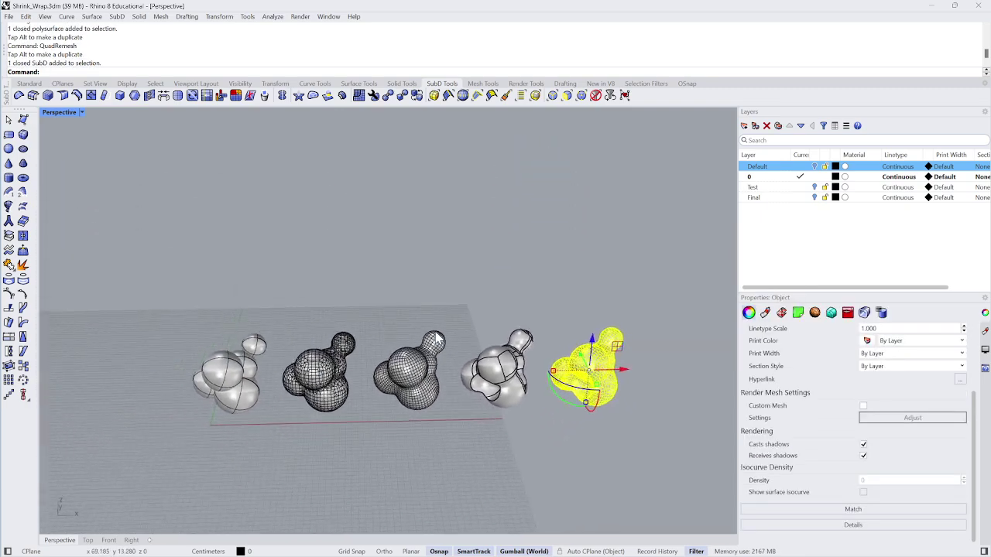
drag(526, 291, 210, 425)
key(ctrl+h)
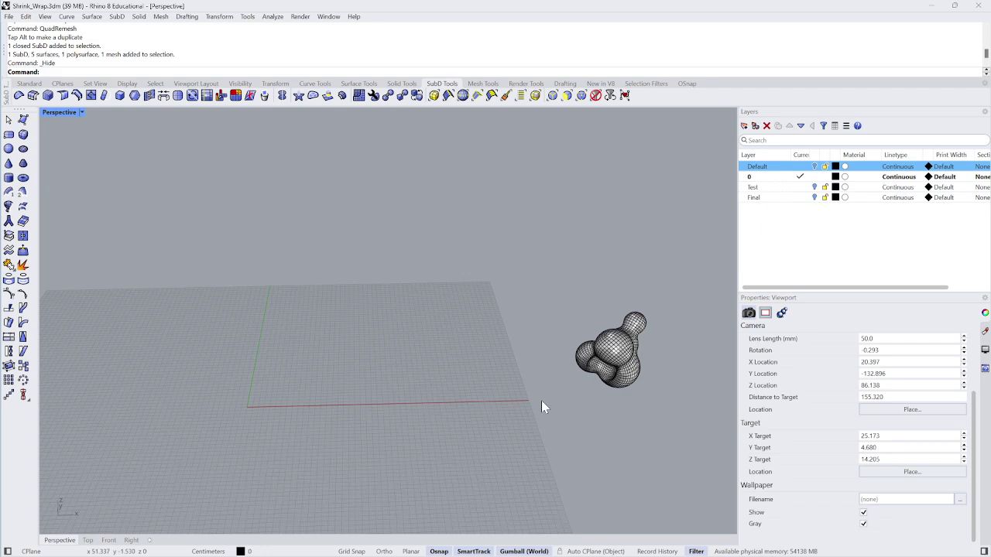
Move the remaining SubD back along the X axis near the origin and zoom to the selected object
click(633, 375)
drag(643, 357, 301, 390)
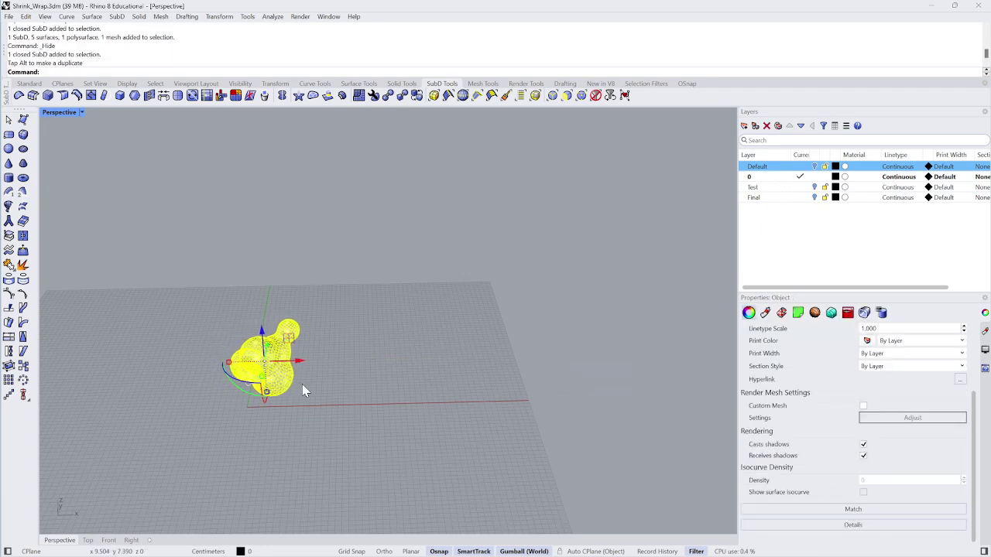
text(z)
key(Return)
text(s)
key(Return)
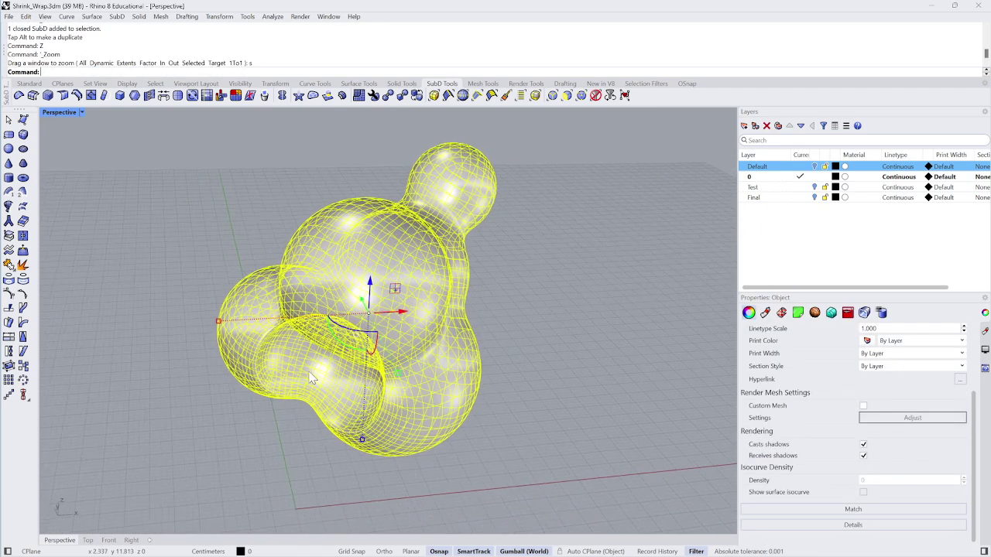
Examine the SubD's quad layout around the blended cut and its object properties
click(580, 306)
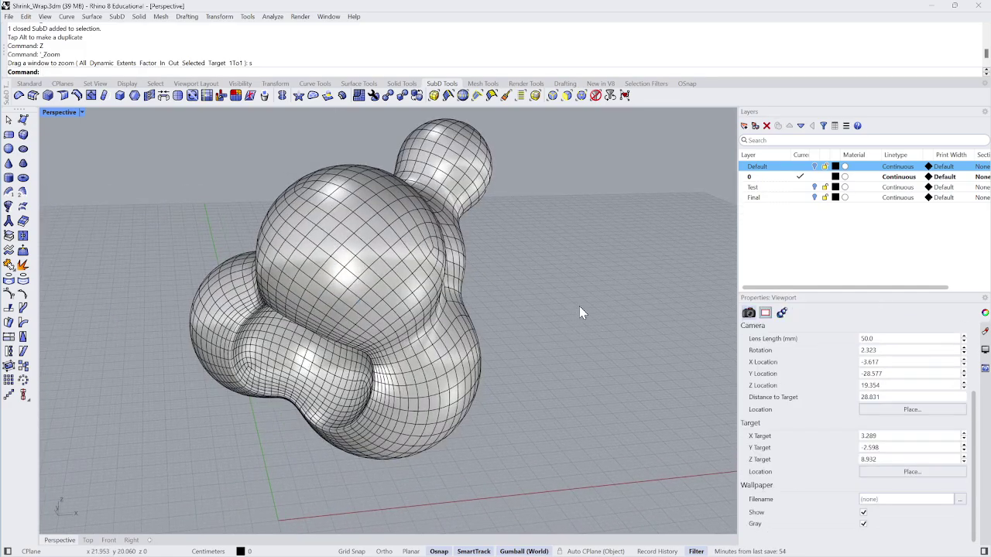
right_drag(574, 312, 459, 299)
click(458, 299)
click(534, 302)
right_drag(538, 302, 515, 299)
click(424, 295)
right_drag(424, 295, 460, 293)
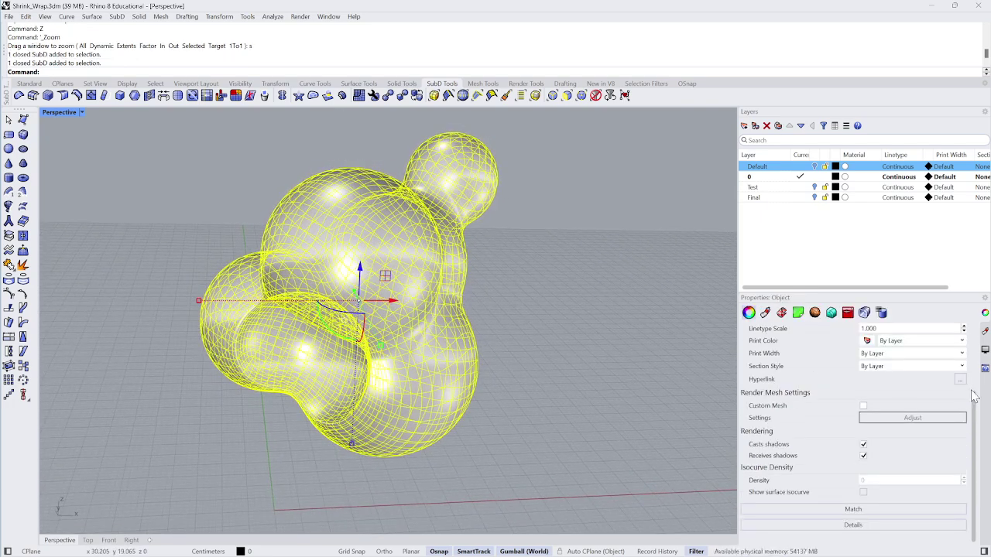
scroll(974, 396, up, 3)
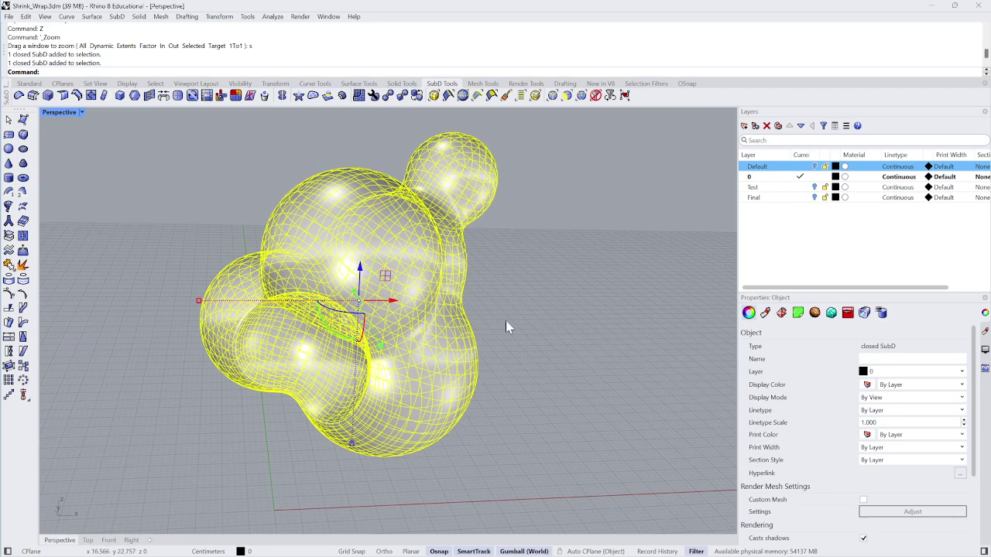
click(521, 295)
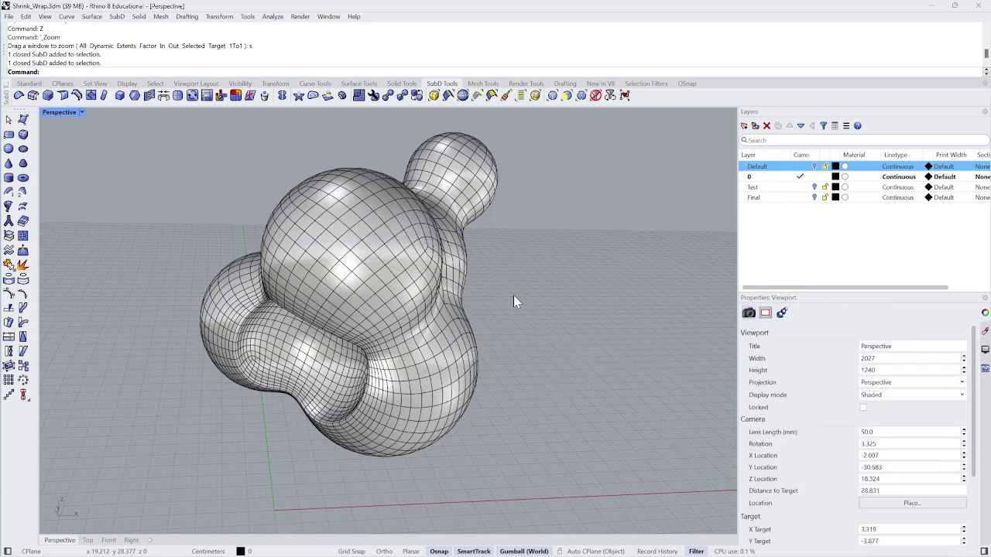
Duplicate the SubD along the X axis, placing the copy beside the original
click(434, 231)
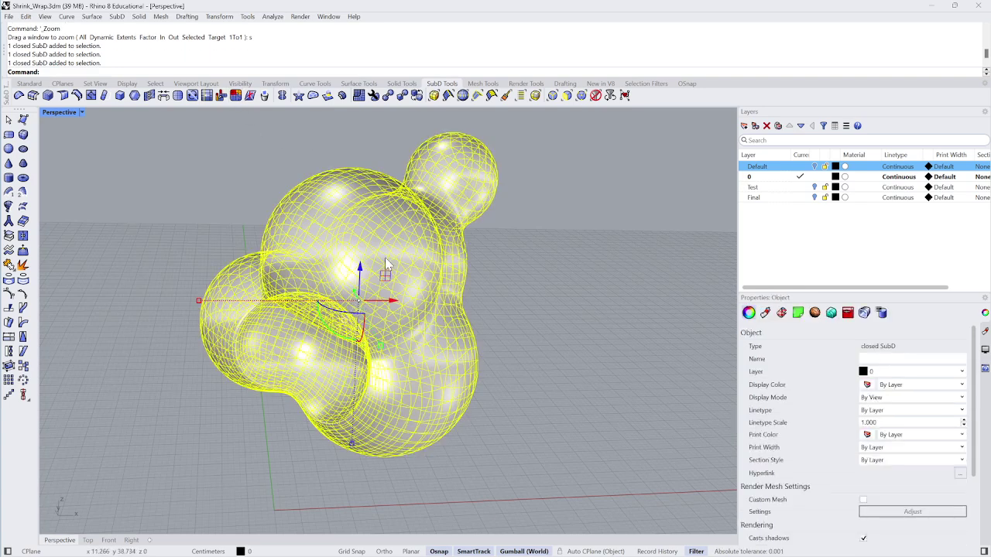
scroll(395, 316, down, 2)
key(alt)
drag(399, 309, 712, 310)
click(507, 266)
Subdivide the original SubD near the origin twice
click(408, 280)
scroll(408, 280, up, 3)
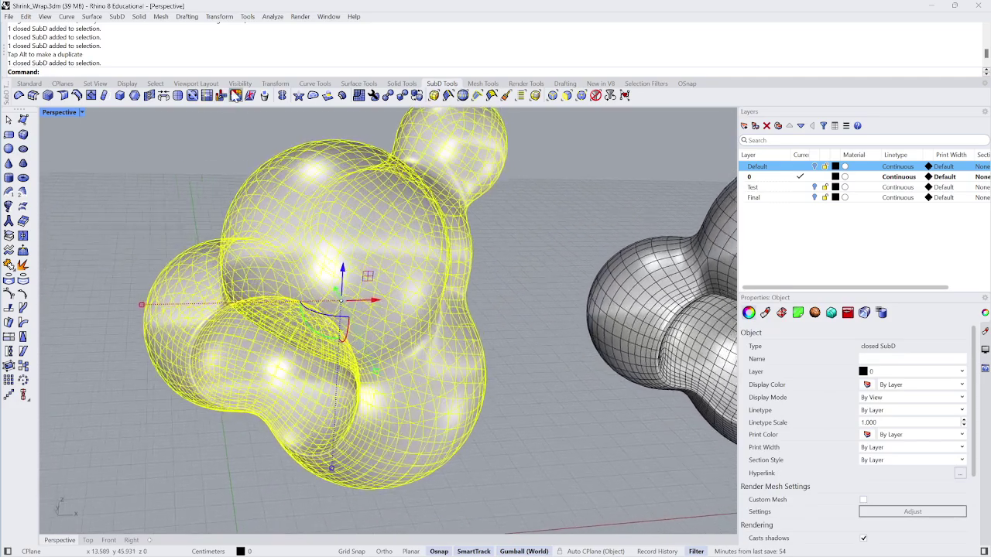
click(400, 83)
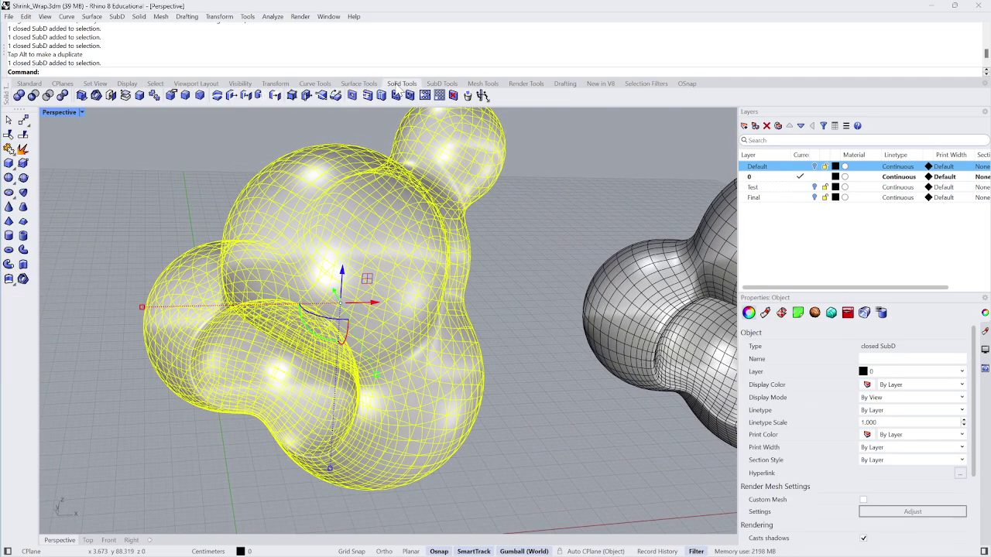
click(438, 85)
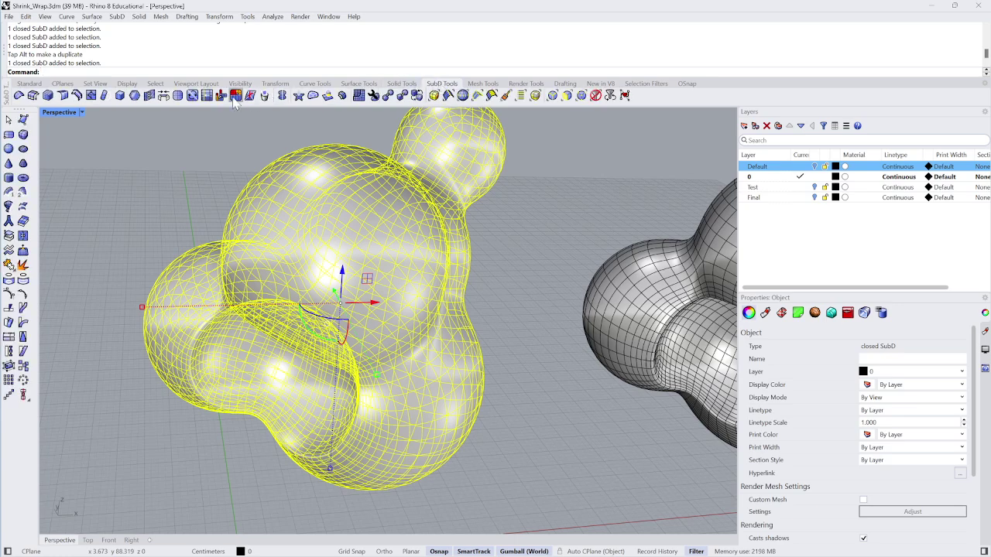
click(177, 96)
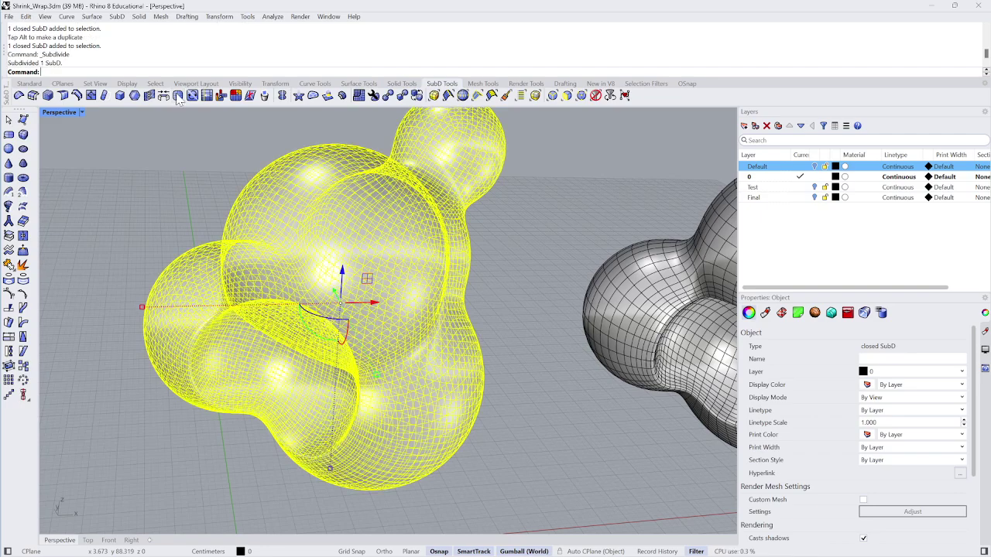
click(177, 96)
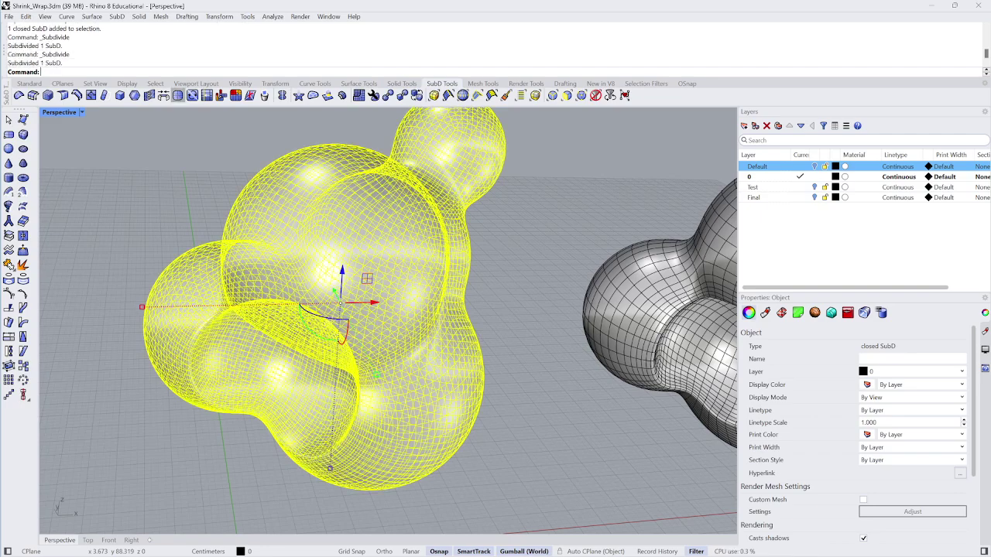
click(479, 222)
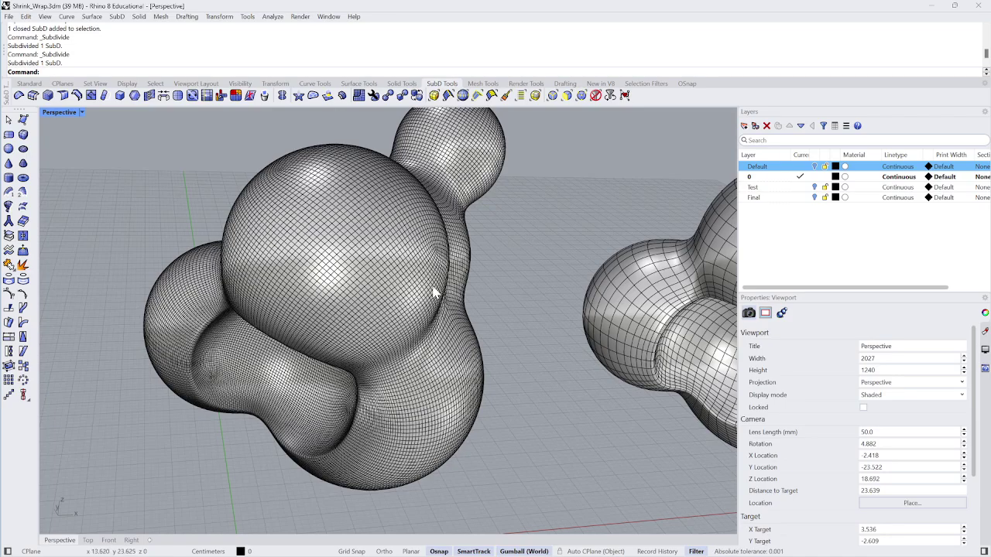
Extract the subdivided SubD's control polygon as a mesh with ExtractControlPolygon
right_drag(436, 289, 392, 271)
click(392, 271)
click(567, 259)
click(438, 260)
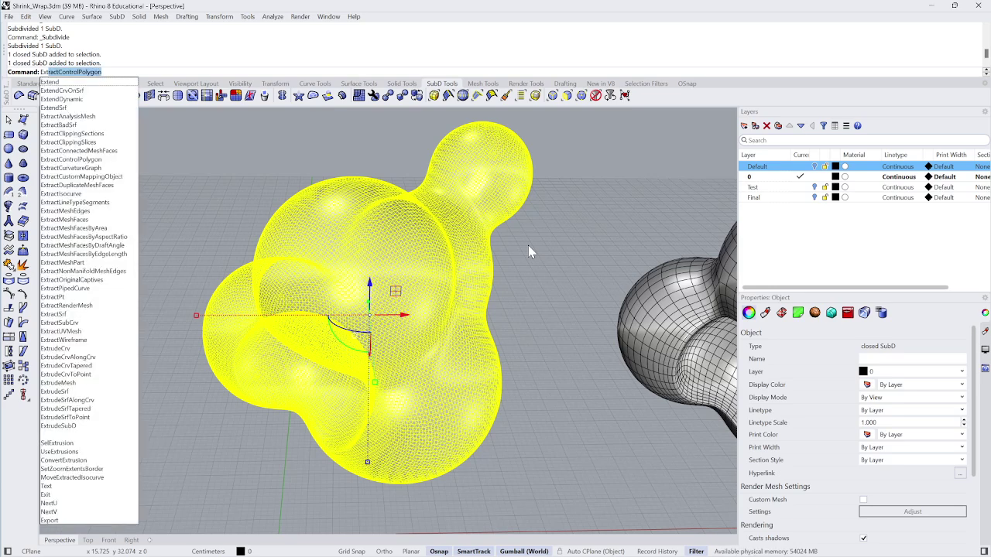
key(Return)
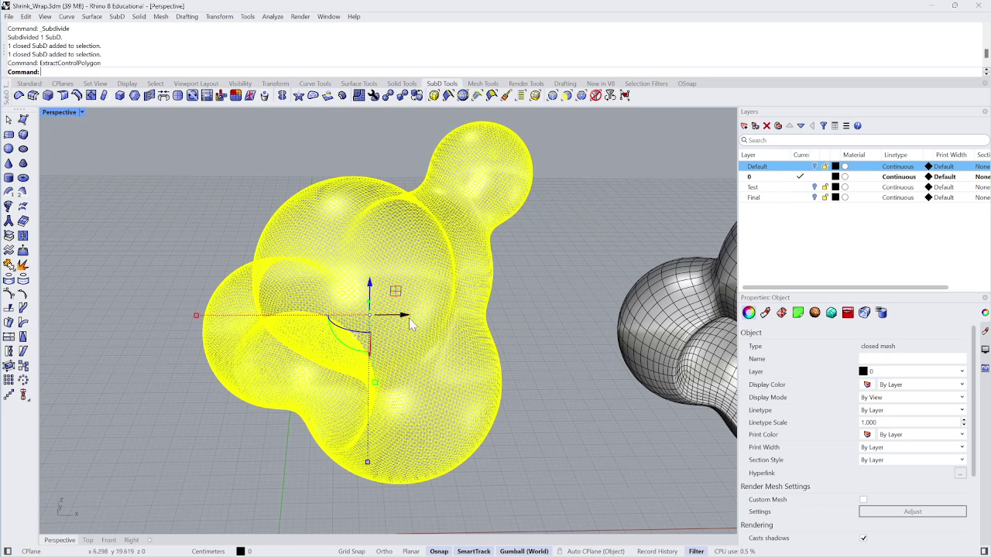
click(555, 266)
click(478, 272)
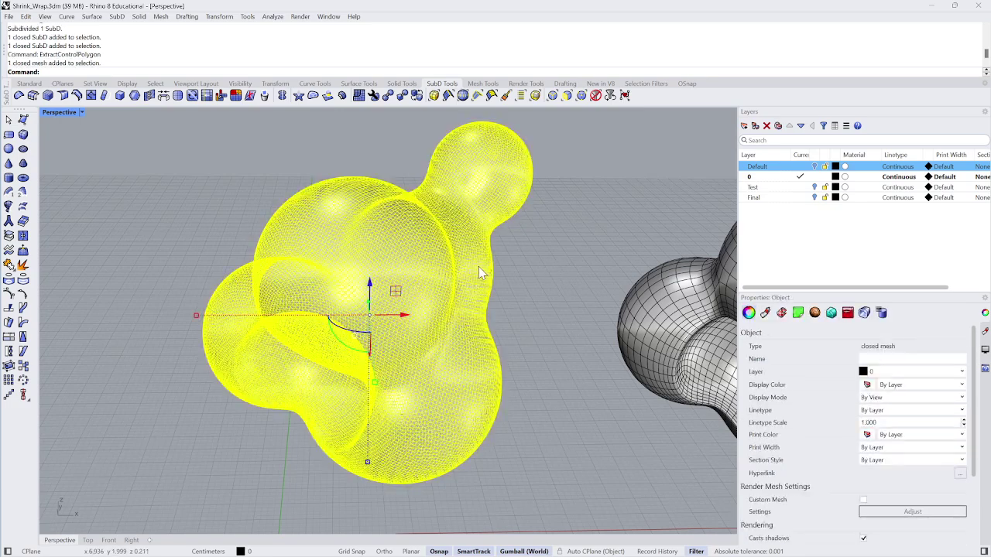
click(576, 346)
click(429, 338)
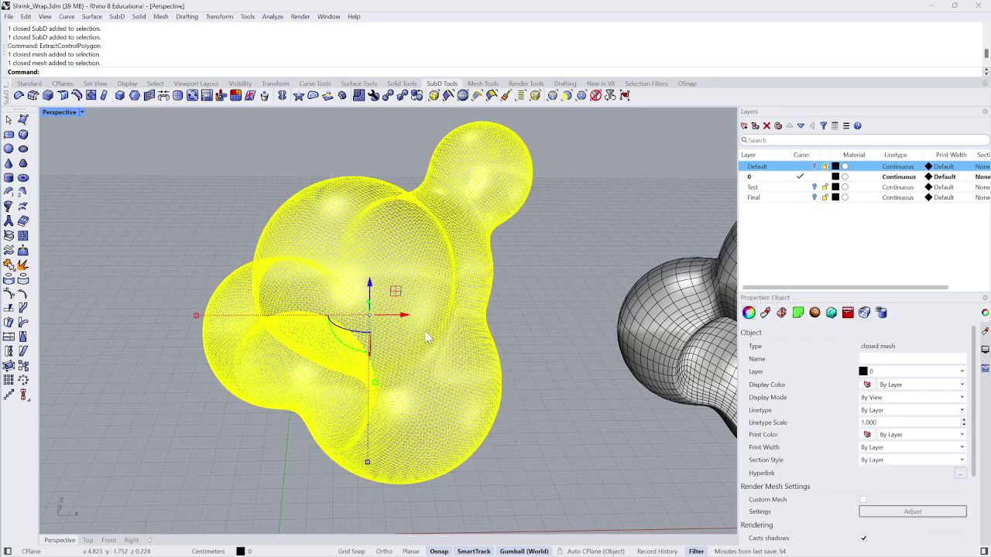
key(ctrl+h)
click(430, 325)
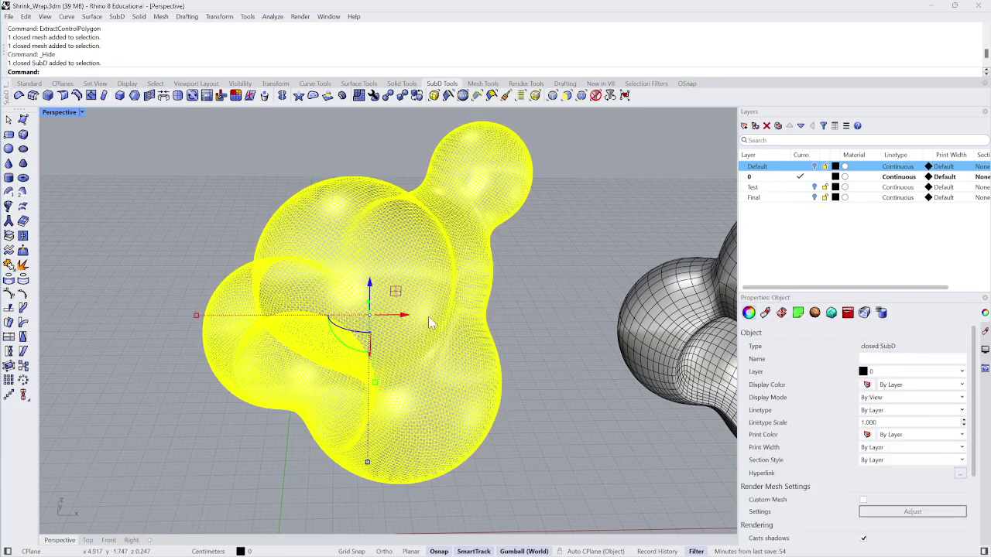
key(Delete)
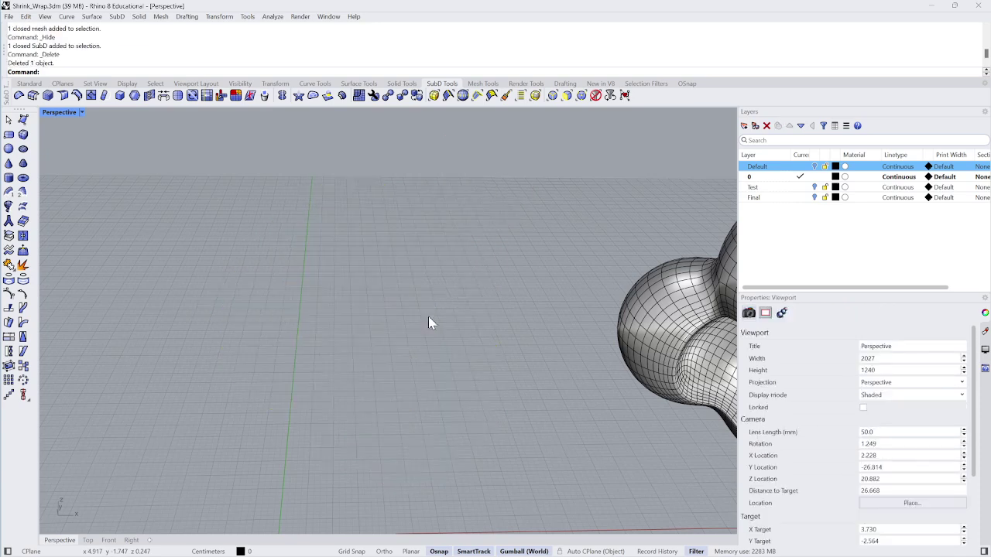
key(ctrl+z)
key(ctrl+z)
Delete the subdivided SubD that overlaps the extracted mesh, keeping the mesh
click(509, 309)
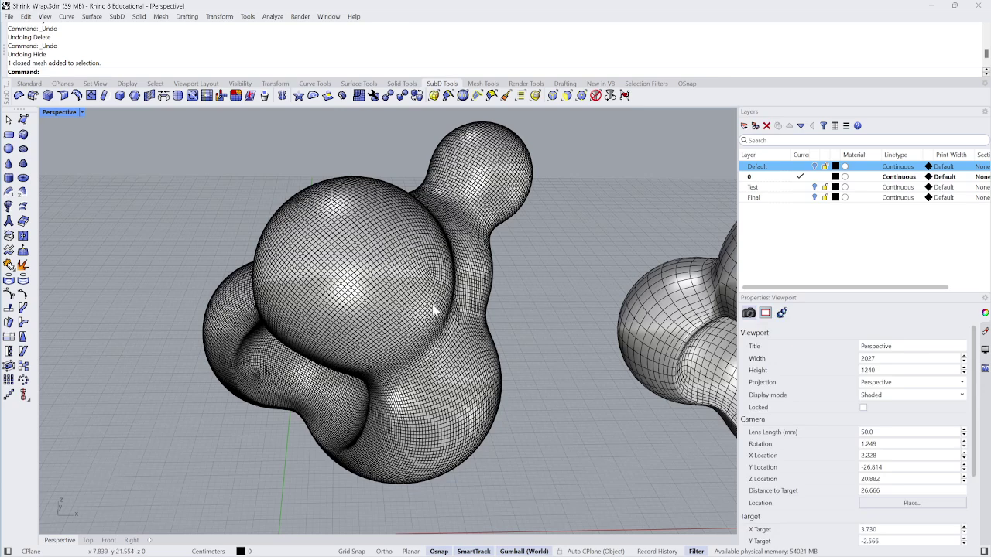
click(432, 304)
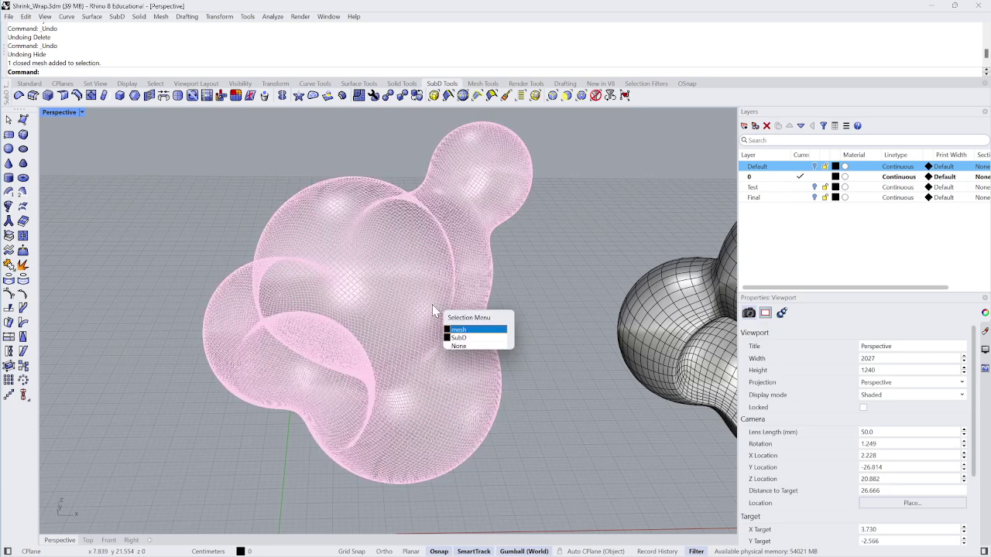
click(462, 337)
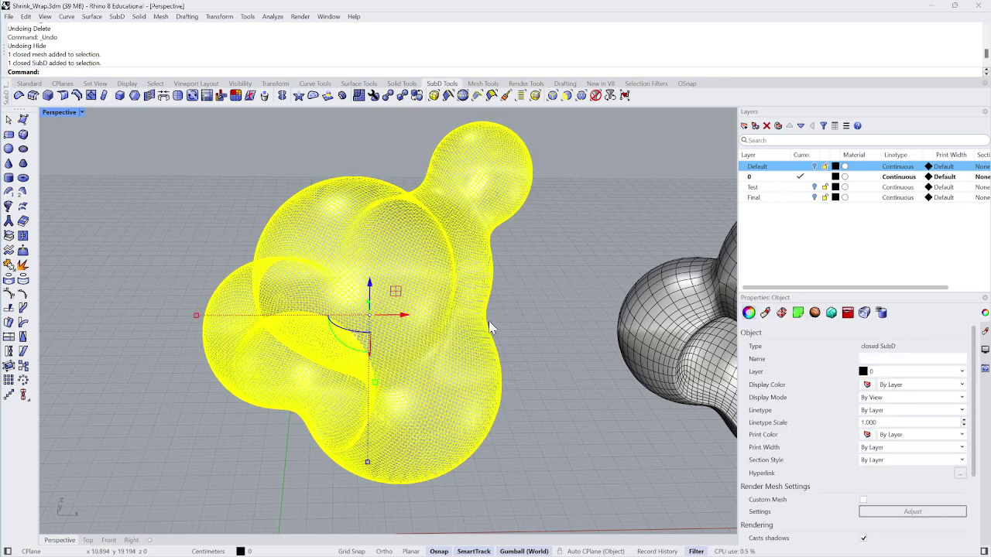
key(Delete)
Examine the dense extracted mesh next to the lighter SubD copy
click(489, 320)
click(536, 308)
right_drag(535, 309, 433, 338)
scroll(378, 327, up, 3)
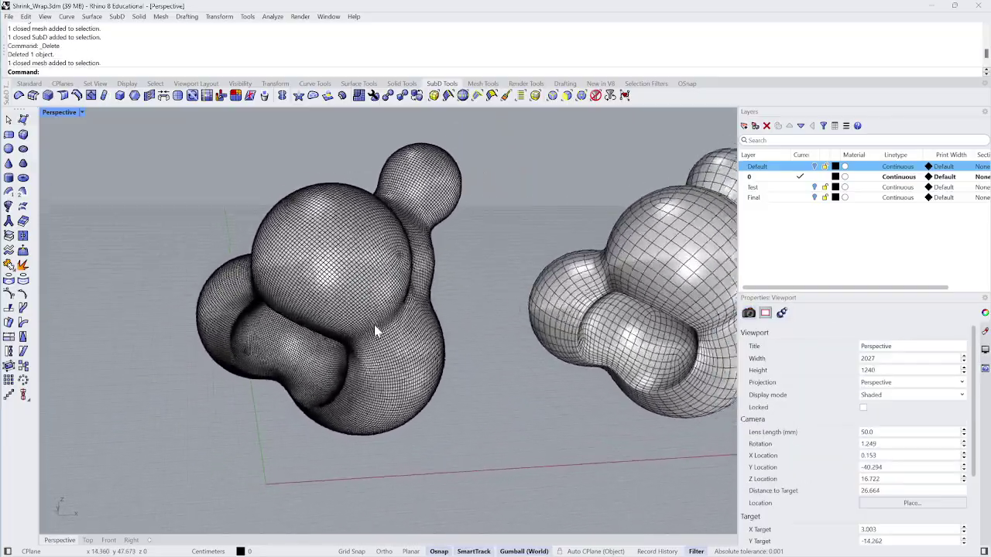
right_drag(375, 331, 426, 349)
click(399, 313)
click(500, 326)
click(484, 340)
click(427, 349)
click(518, 336)
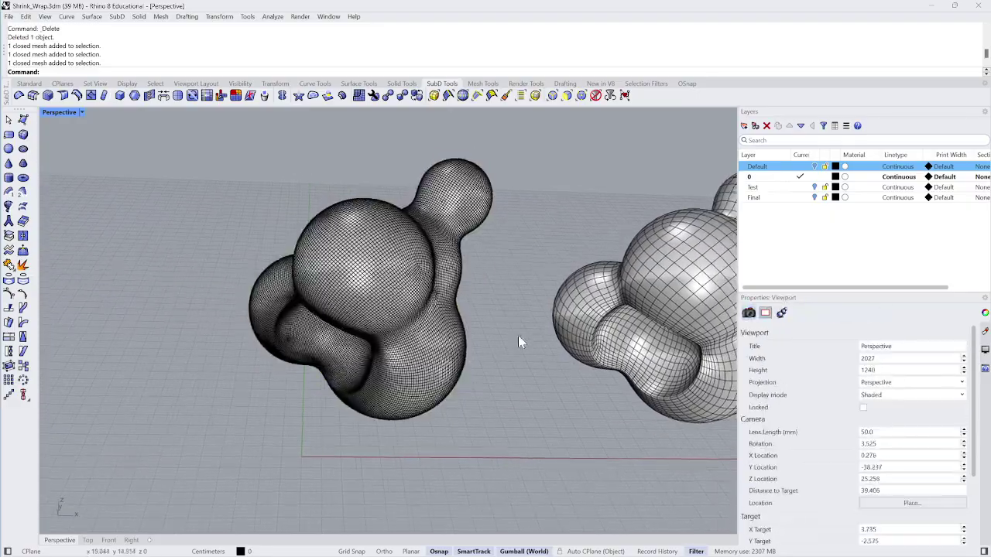
Hide the SubD copy so only the dense mesh is in view
right_drag(517, 335, 464, 310)
drag(664, 210, 468, 348)
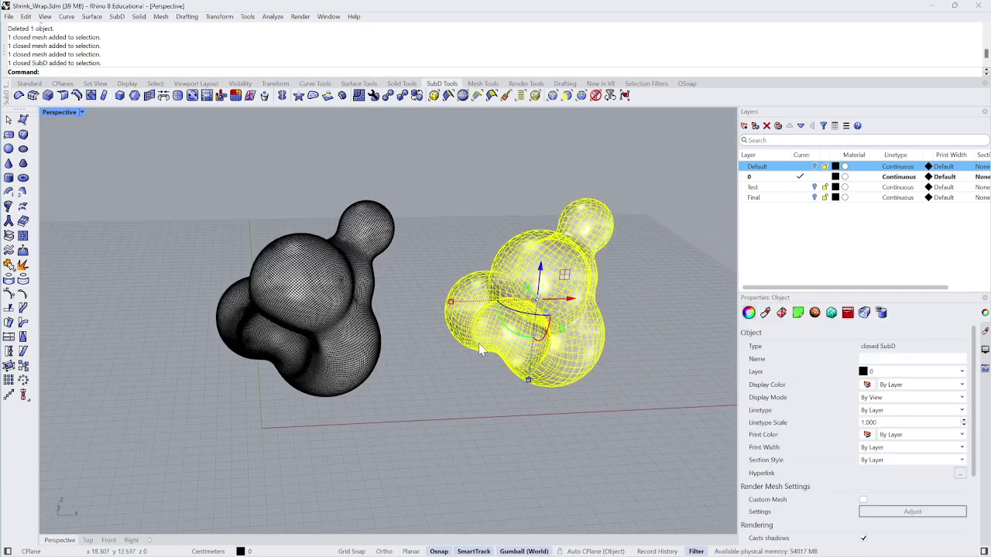
key(ctrl+h)
right_drag(479, 342, 434, 263)
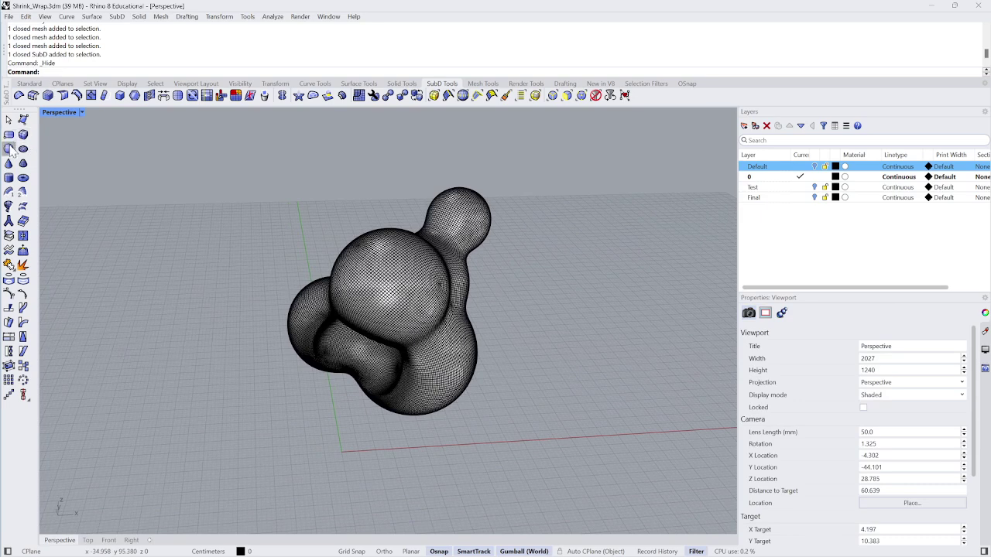
Create a SubD sphere with Quad style and 1 subdivision, centred near the origin in front of the mesh
text(SubDSphere)
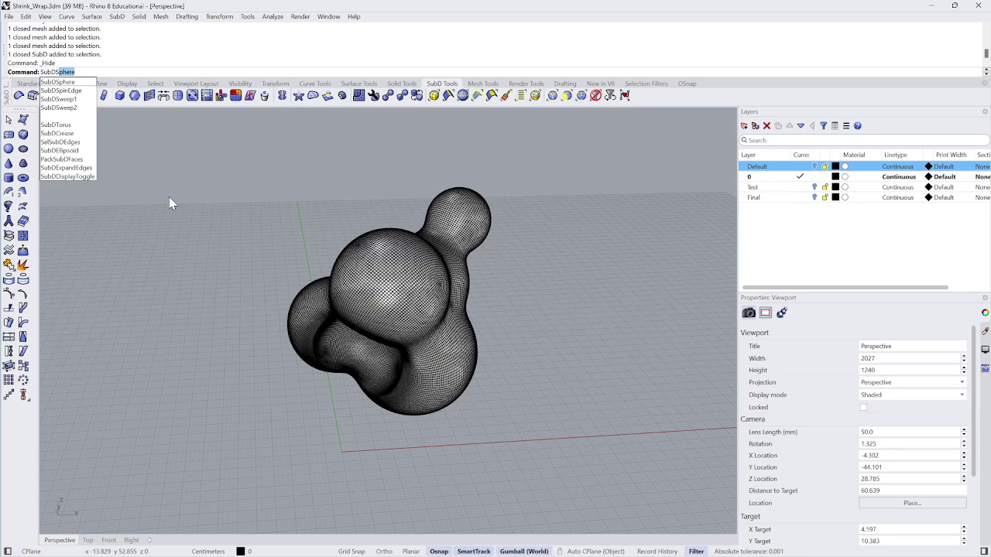
key(Return)
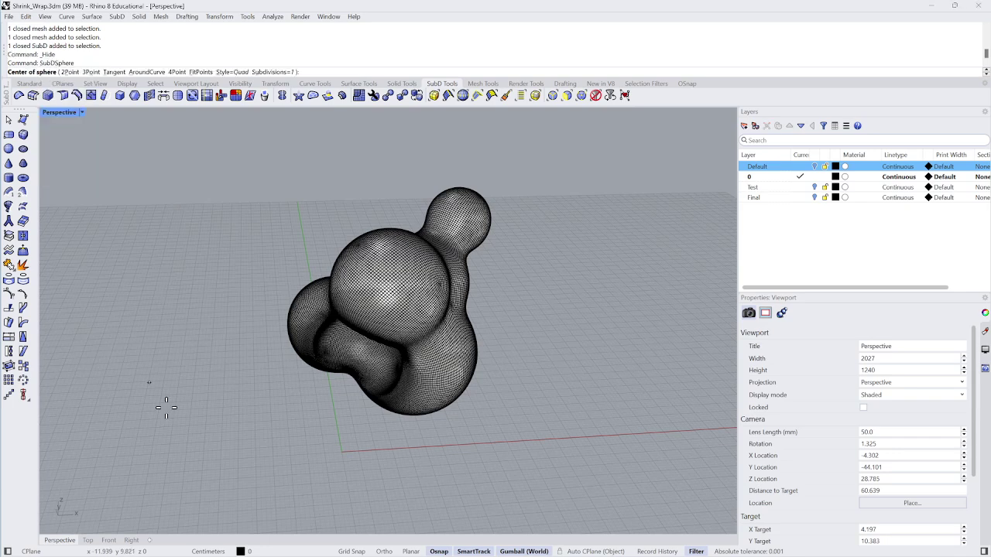
click(337, 455)
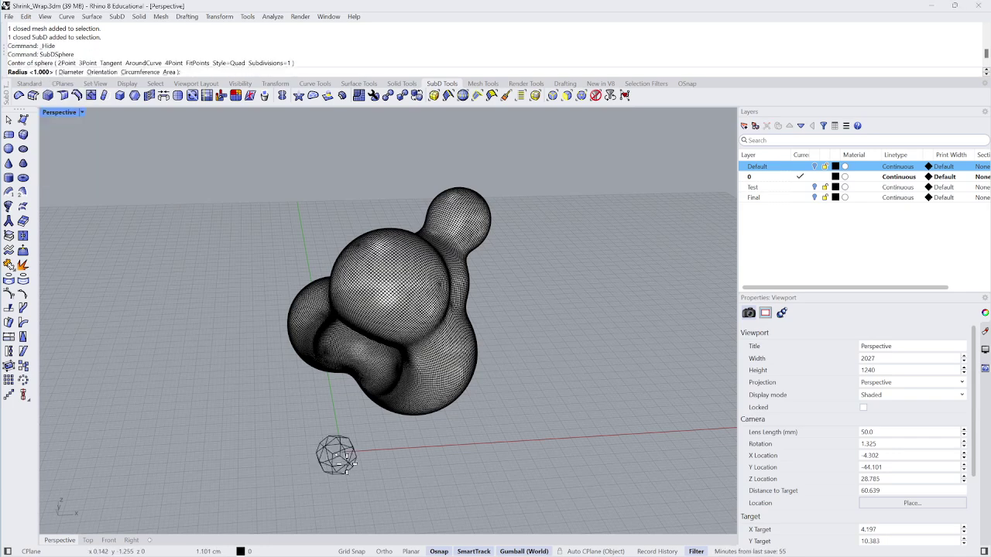
click(394, 470)
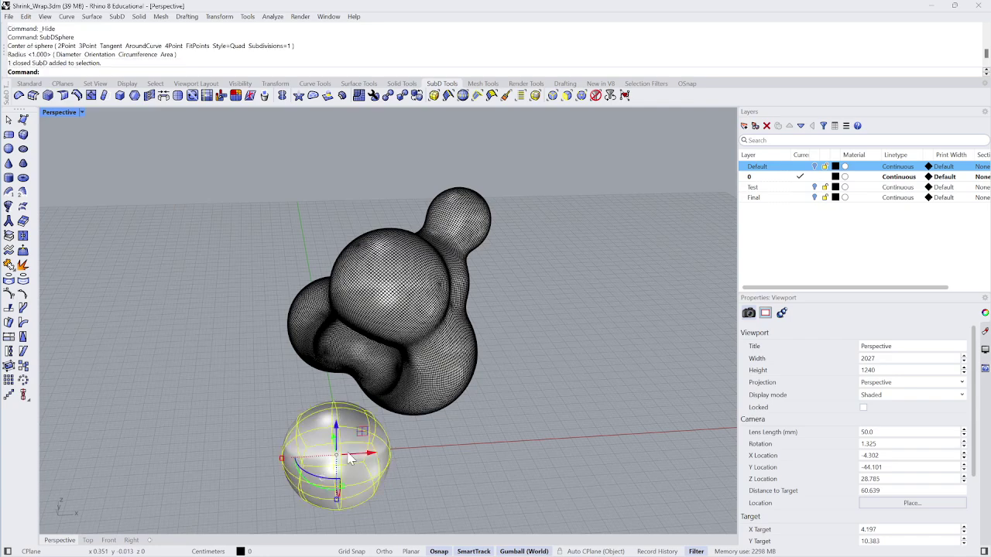
Move the SubD sphere up off the ground and against the front of the dense mesh
right_drag(408, 420, 372, 409)
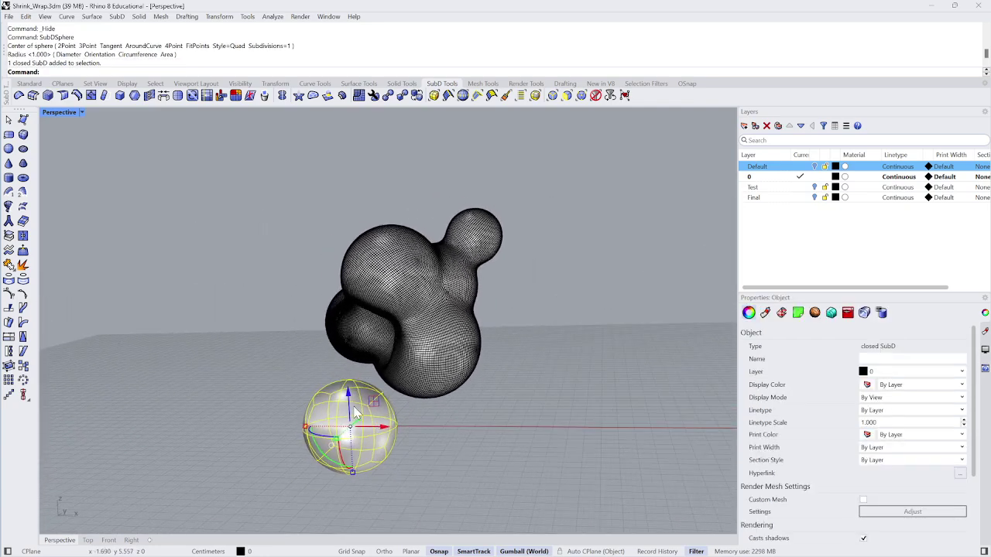
drag(372, 409, 371, 312)
right_drag(460, 331, 396, 384)
scroll(392, 376, up, 2)
drag(360, 370, 377, 367)
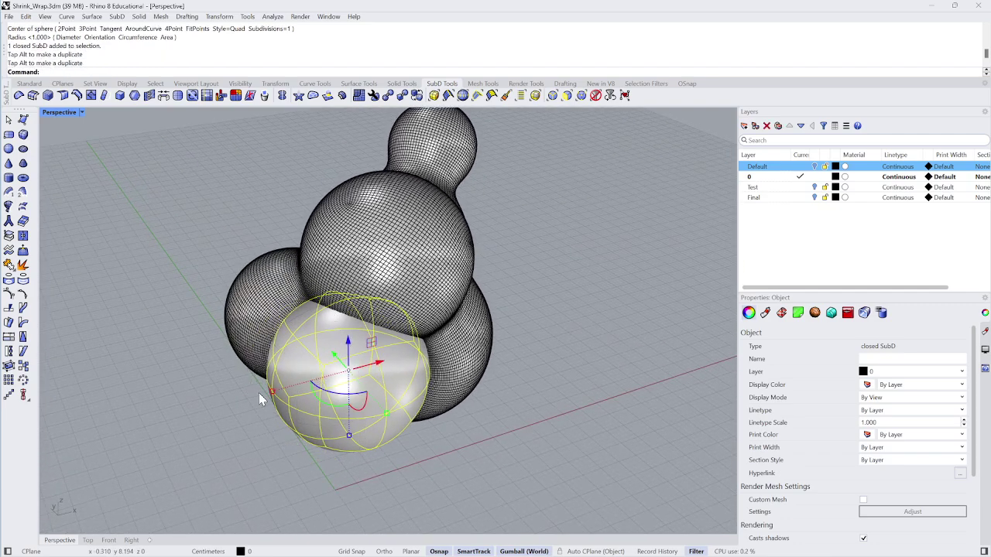
Scale the SubD sphere uniformly to fit the hollow between the dense mesh's lower lobes
shift+drag(266, 398, 293, 391)
click(616, 451)
right_drag(618, 455, 434, 403)
click(331, 371)
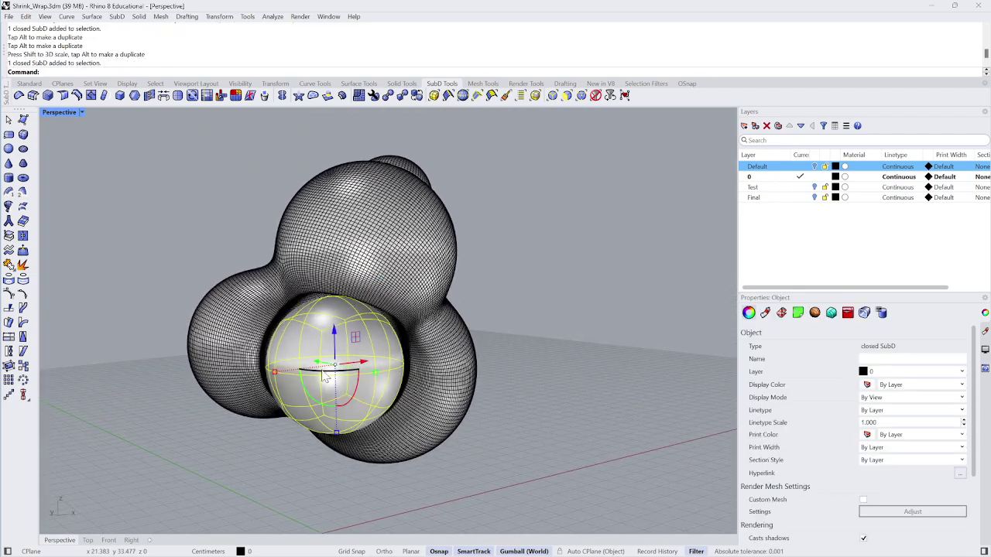
drag(333, 365, 271, 372)
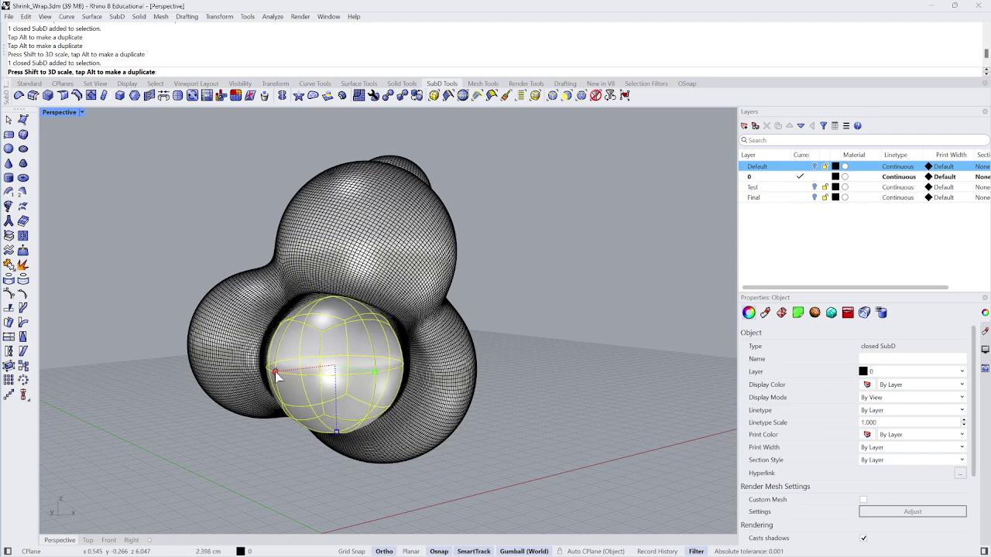
click(533, 365)
right_drag(533, 366, 352, 306)
Subdivide the SubD sphere three times to approach the dense mesh's face density
click(348, 303)
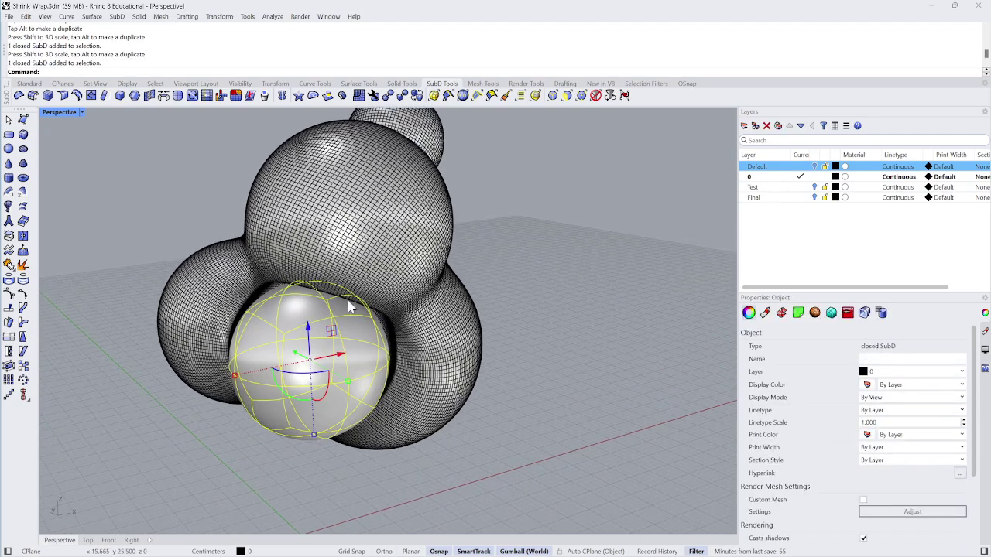
right_drag(449, 206, 396, 280)
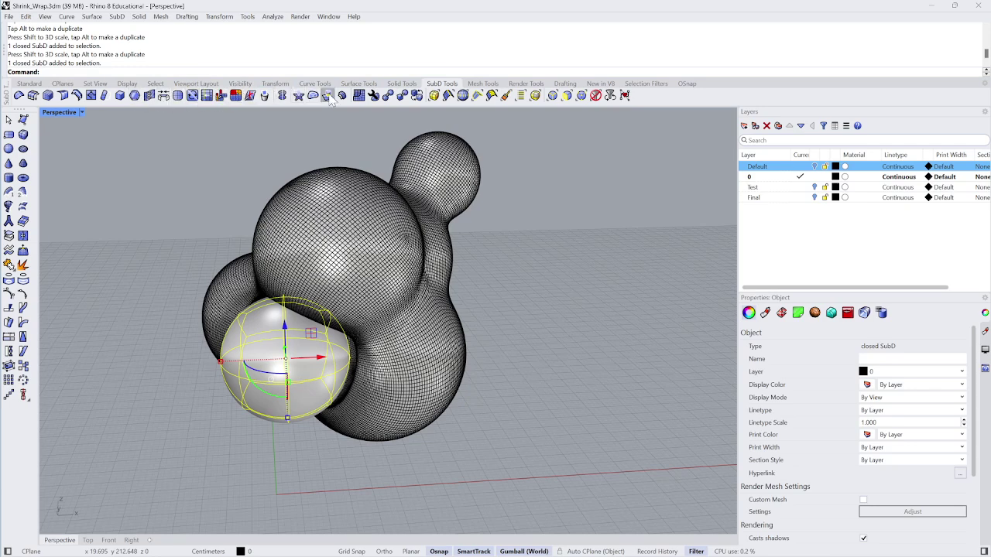
click(178, 96)
click(177, 96)
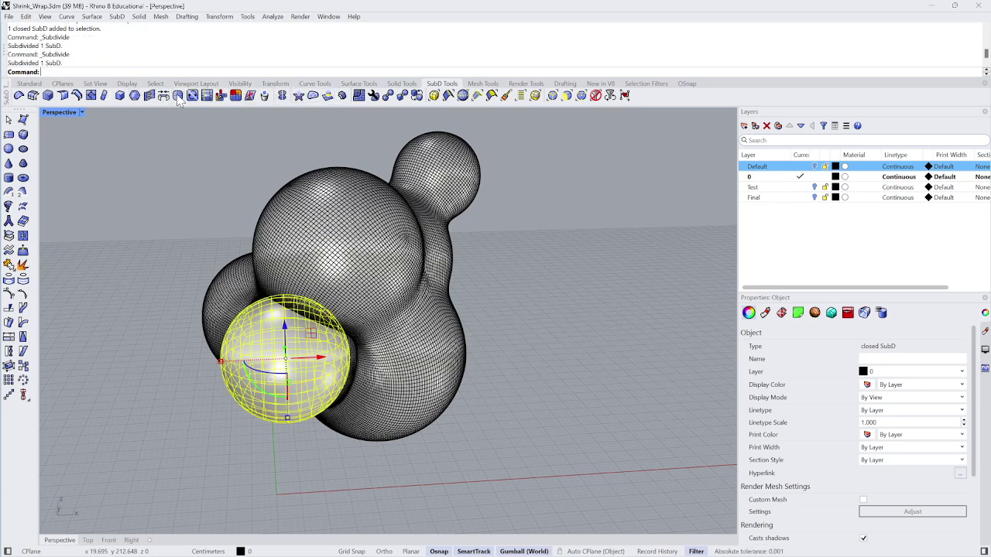
click(178, 96)
click(594, 365)
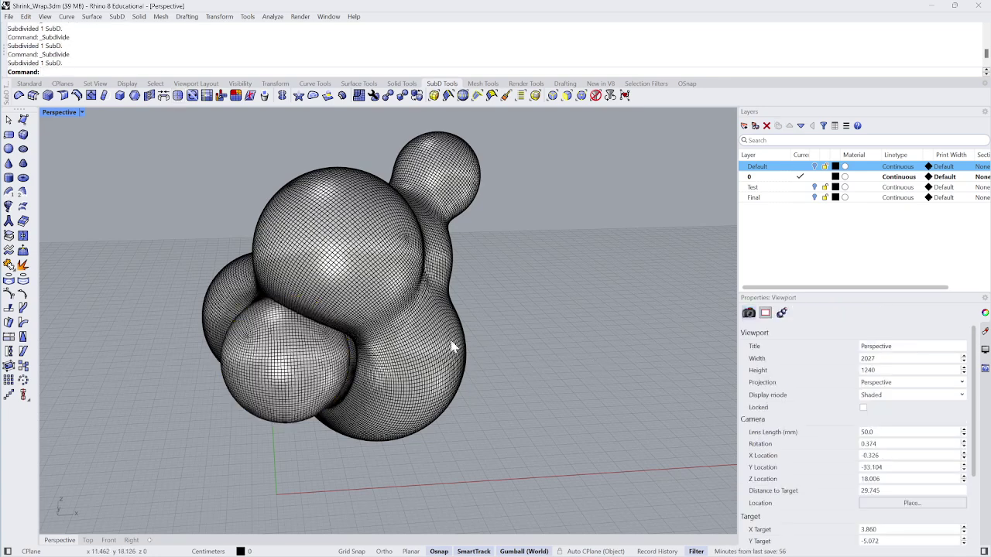
Extract the sphere's control polygon as a mesh with ExtractControlPolygon and delete the original SubD sphere
click(320, 359)
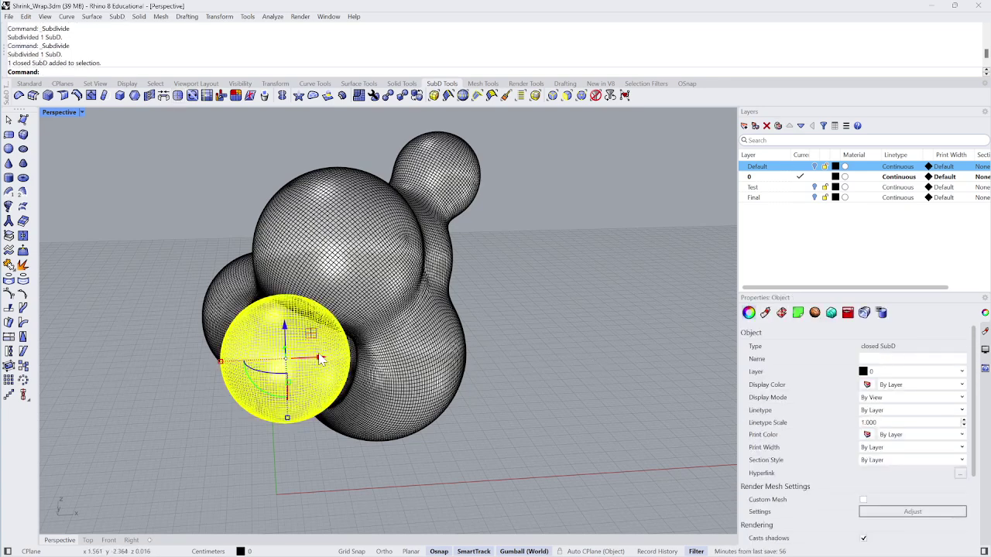
text(ExtractControlPolygon)
key(Return)
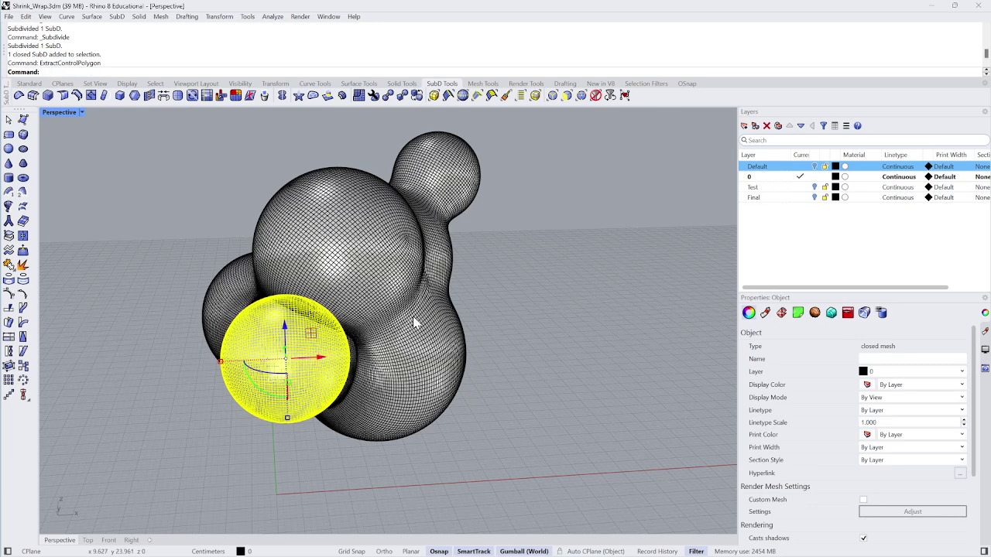
click(341, 356)
click(375, 384)
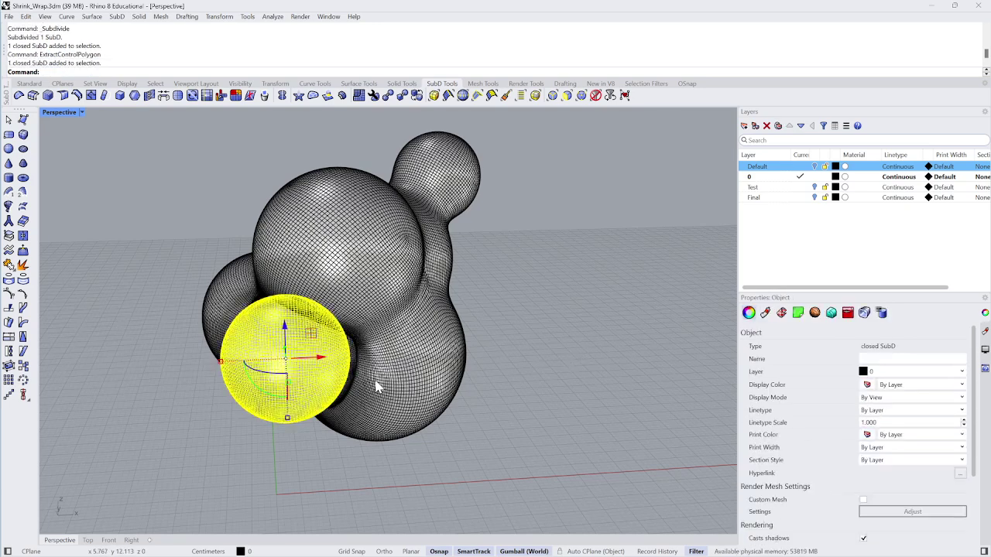
key(Delete)
Examine the sphere mesh and the larger blob mesh as separate objects, checking where they meet
click(301, 366)
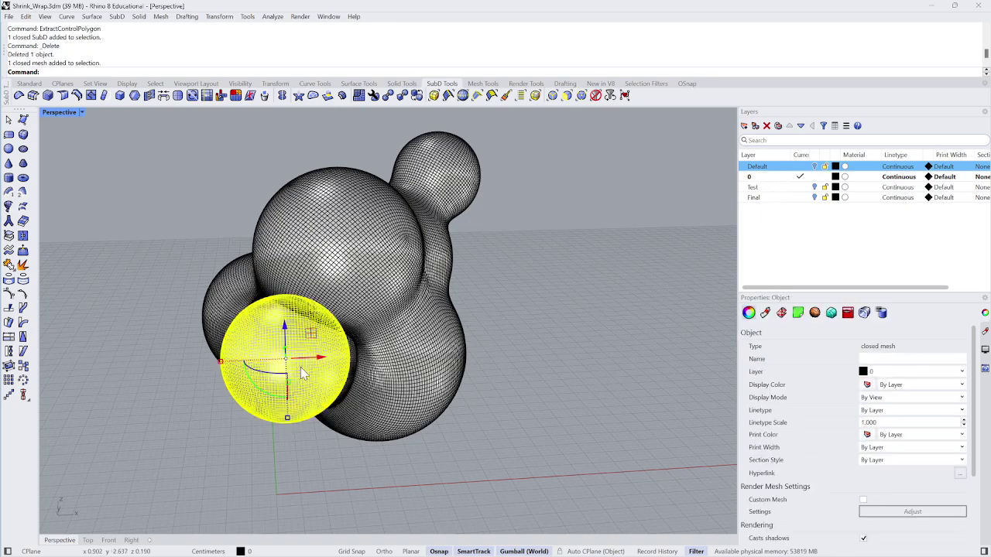
click(367, 326)
click(571, 322)
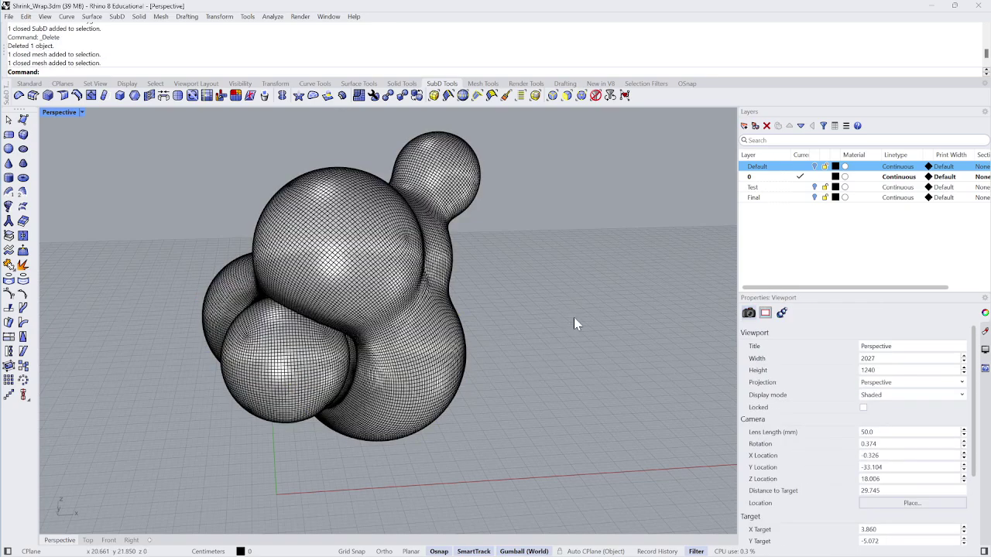
scroll(573, 317, up, 1)
right_drag(574, 317, 307, 340)
click(307, 340)
click(367, 255)
click(513, 297)
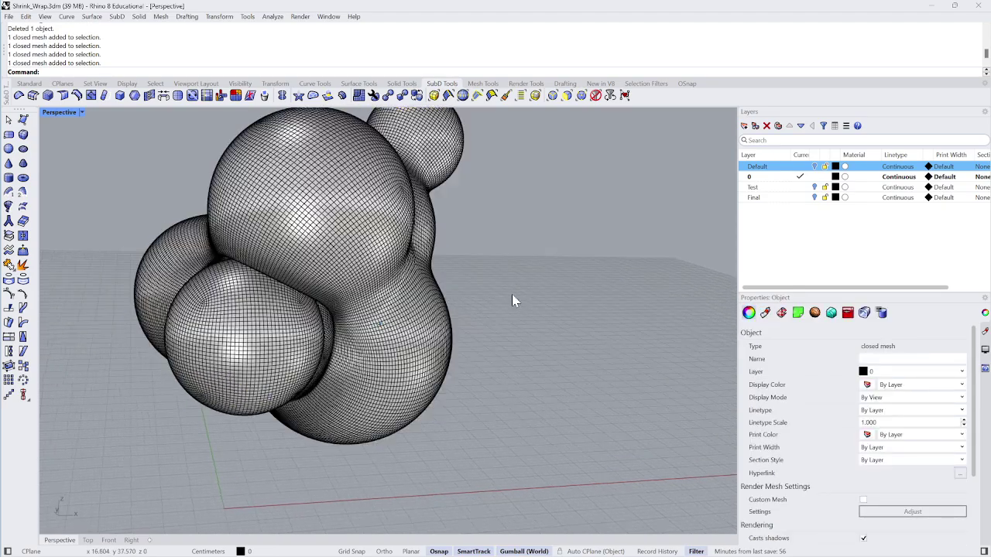
right_drag(511, 295, 513, 291)
scroll(513, 292, down, 1)
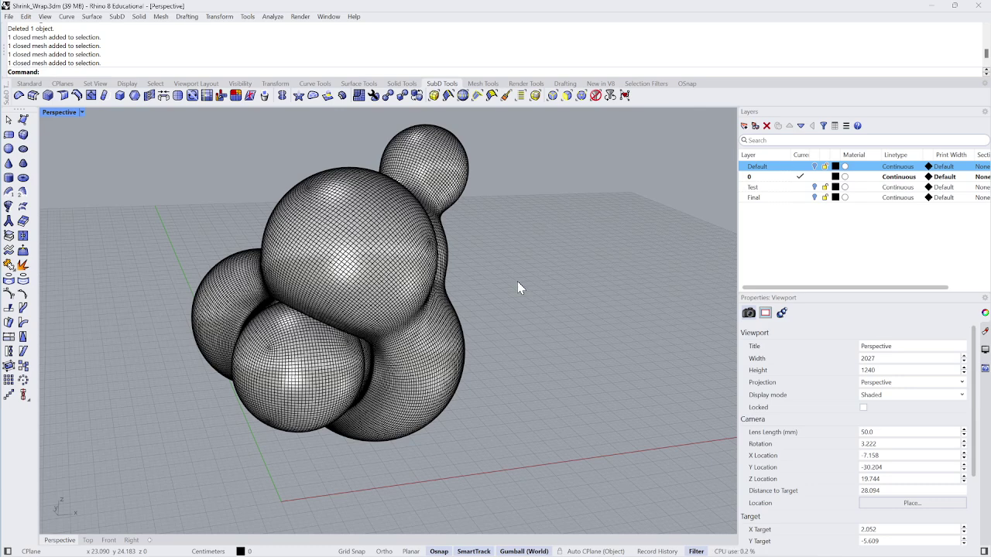
click(315, 338)
click(403, 326)
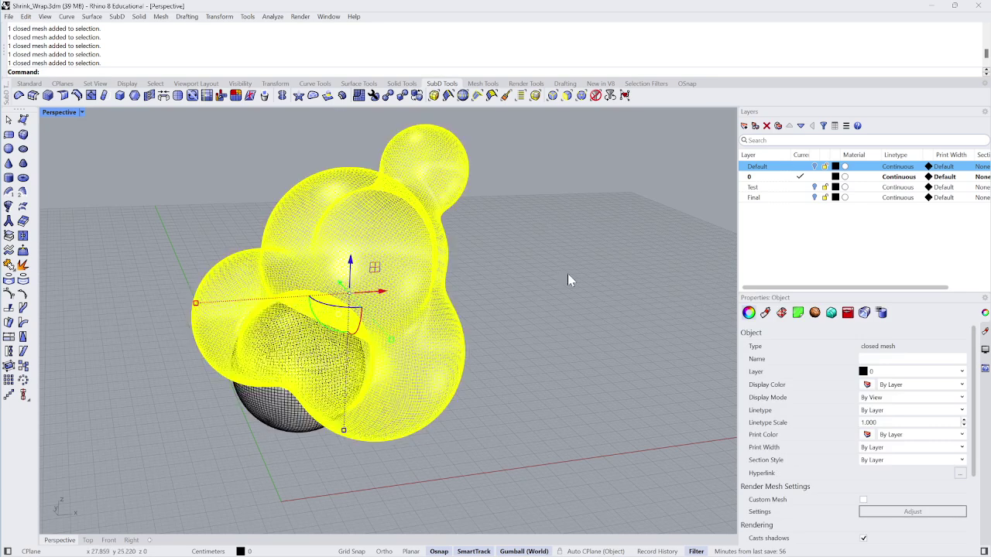
click(584, 272)
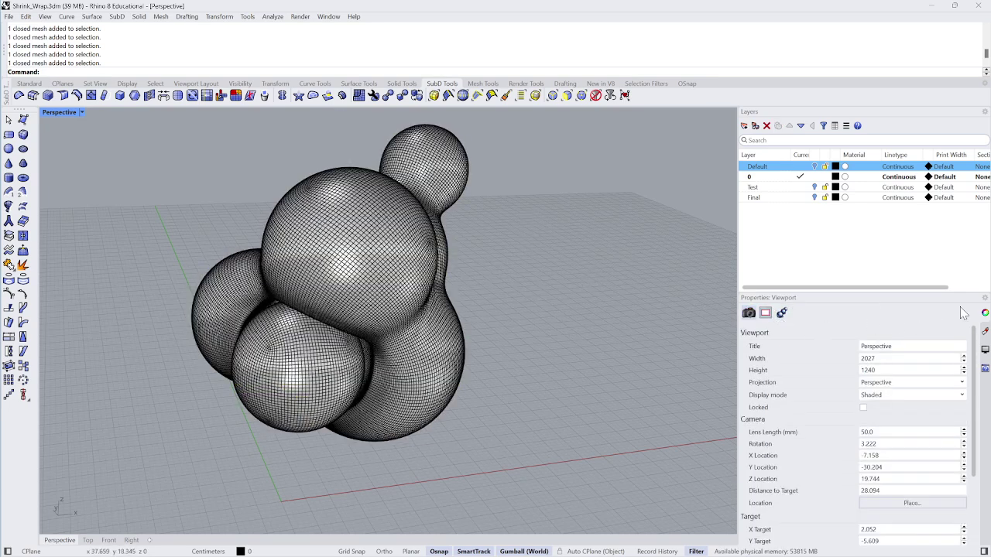
Delete the existing Mat_01 and Mat_02 materials from the document
click(986, 332)
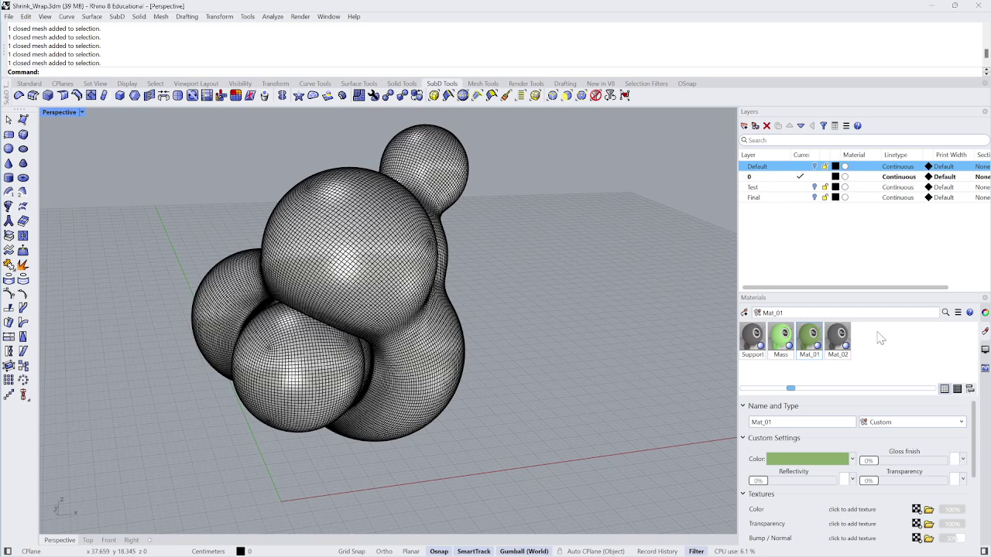
key(Delete)
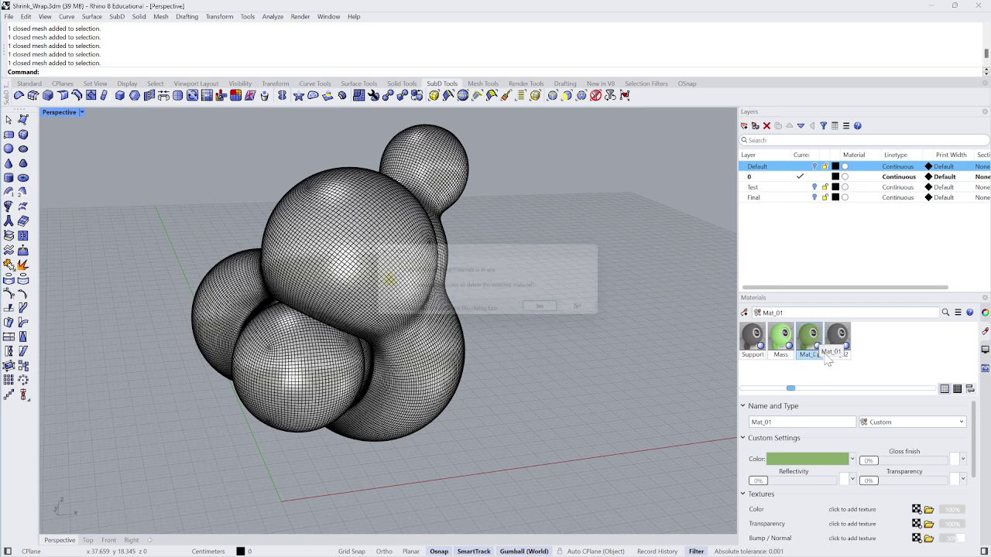
click(541, 309)
key(Delete)
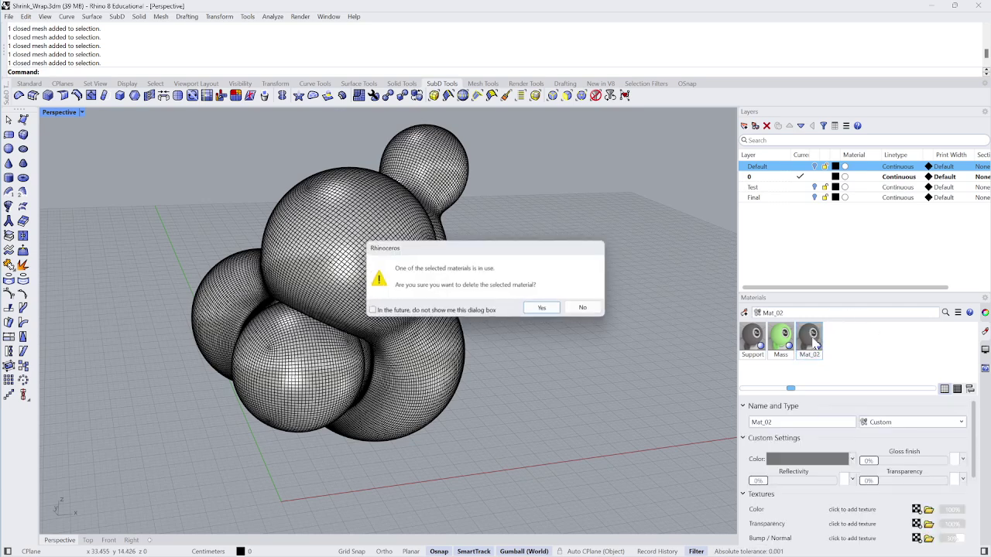
click(542, 309)
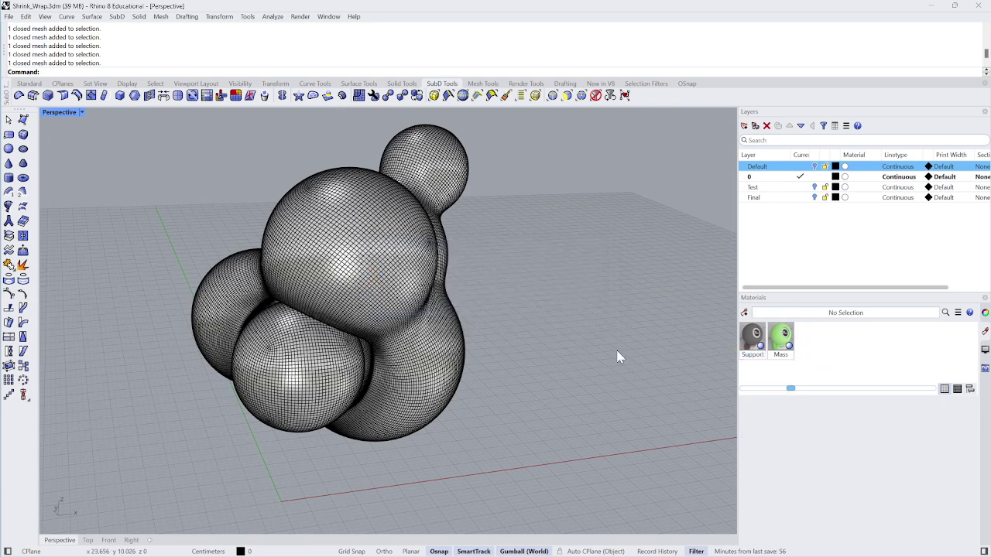
Create a Custom material named Mat_01 with a light green colour of RGB 143, 242, 101
click(324, 347)
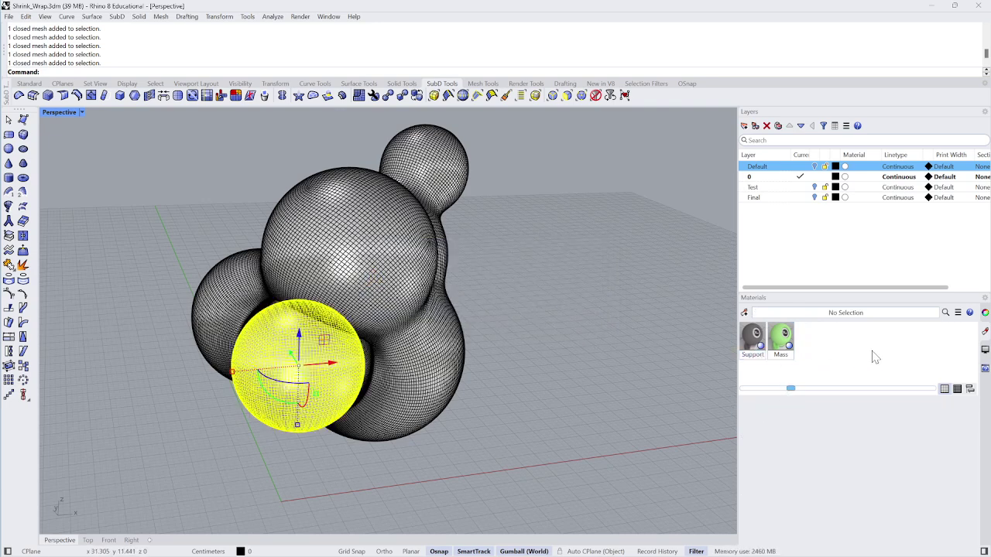
click(608, 302)
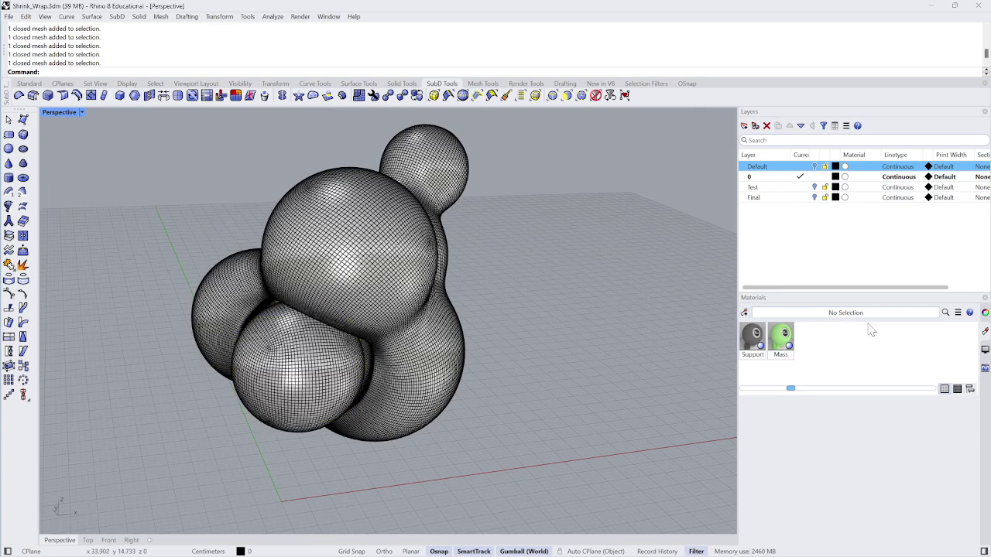
click(745, 313)
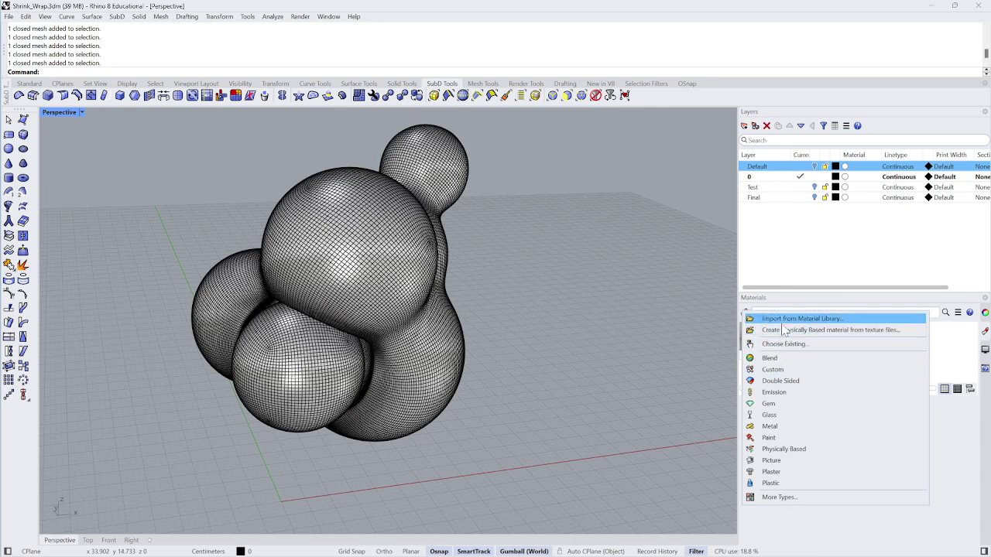
click(779, 372)
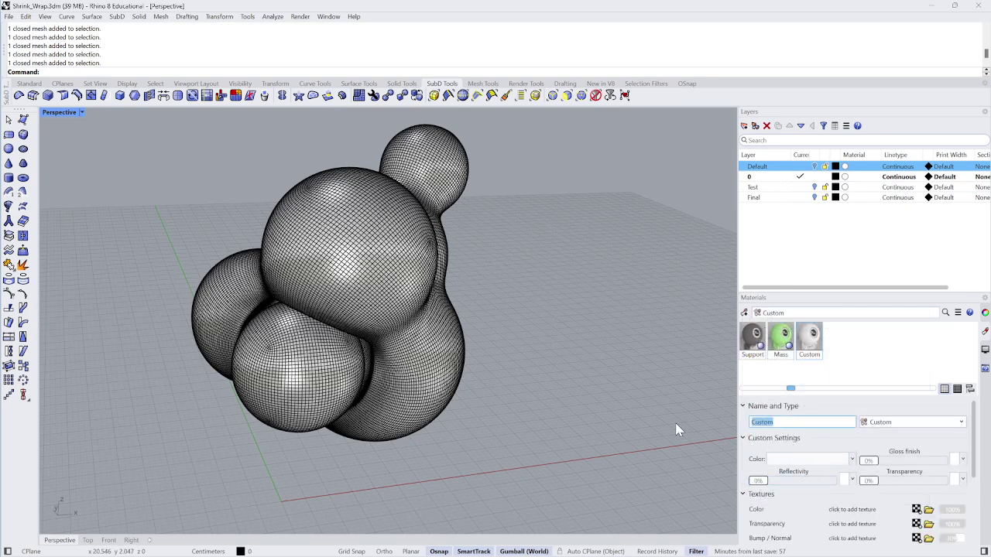
text(Mat_01)
click(809, 460)
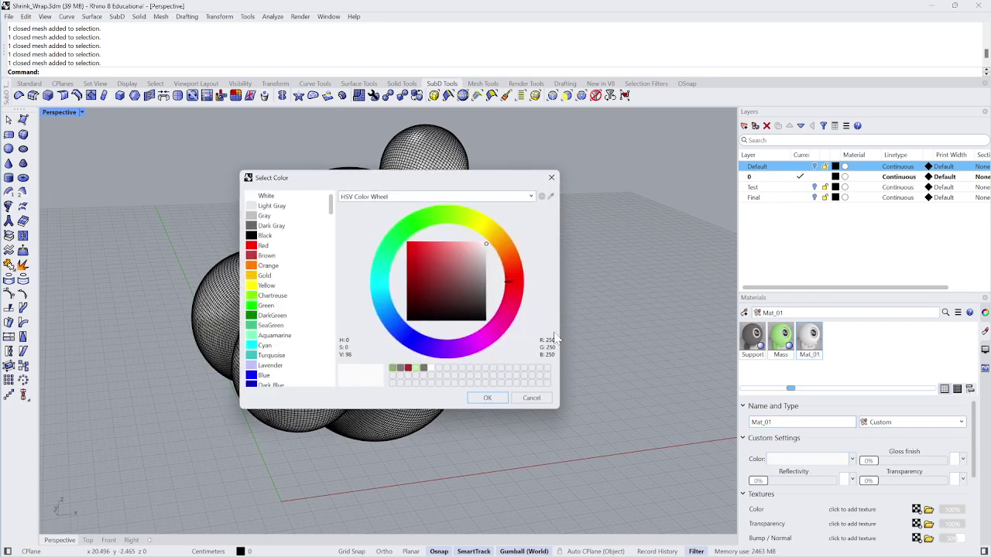
click(435, 217)
click(429, 254)
click(439, 246)
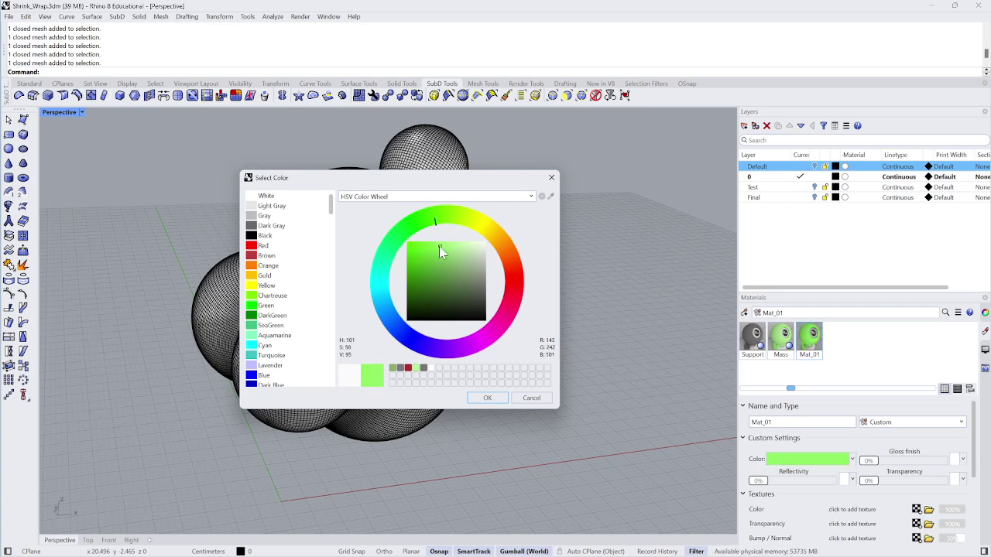
click(490, 397)
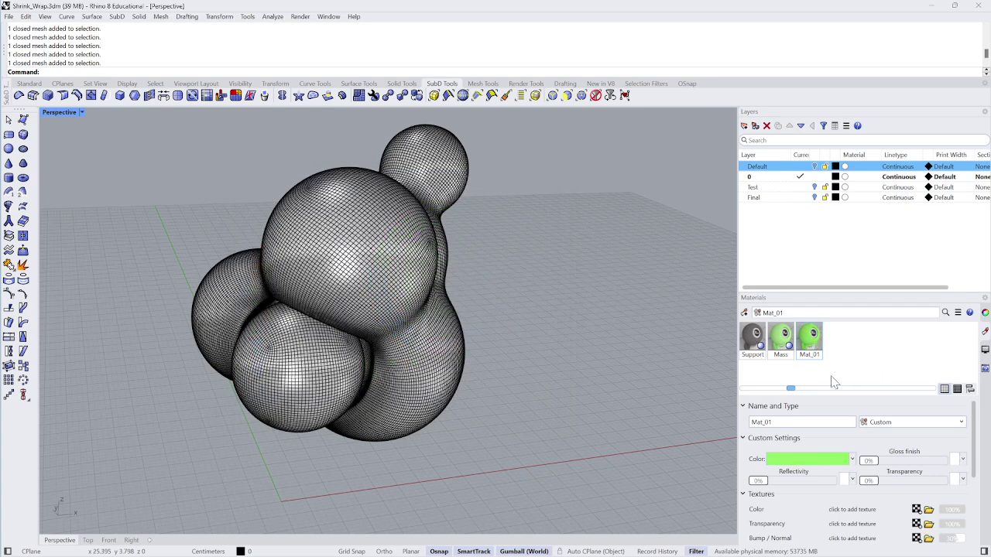
Create a Custom material named Mat_02 with a grey colour of RGB 177, 177, 177, and reselect Mat_01
click(744, 313)
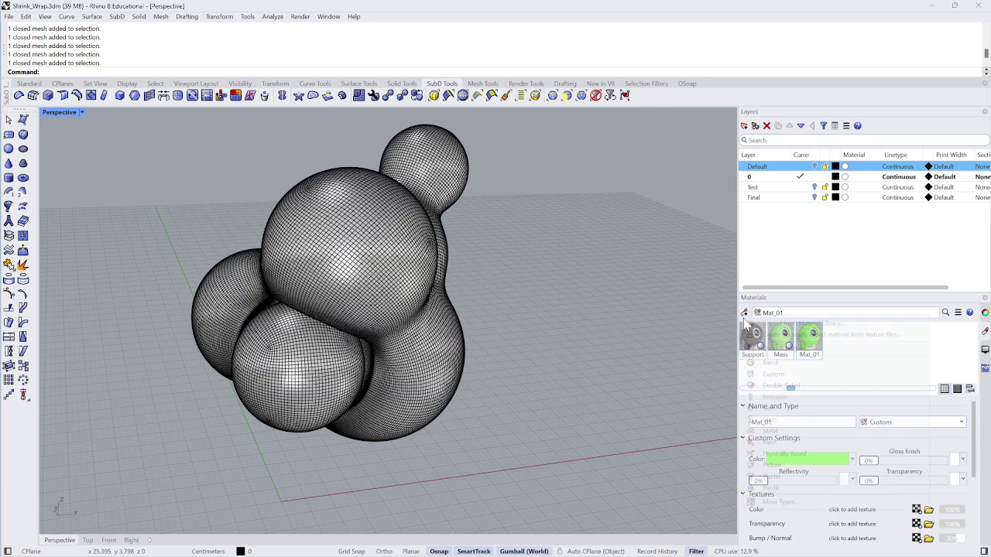
click(778, 375)
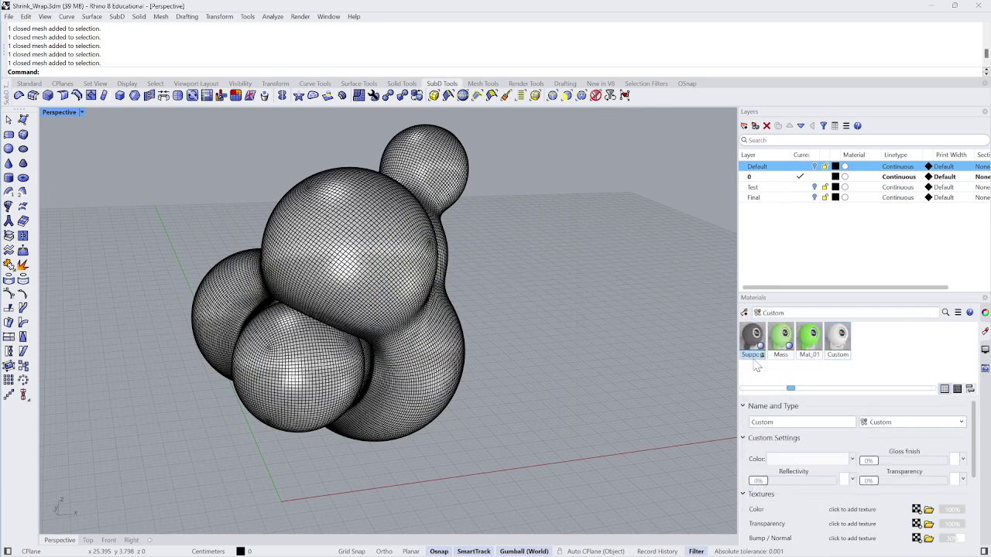
click(797, 422)
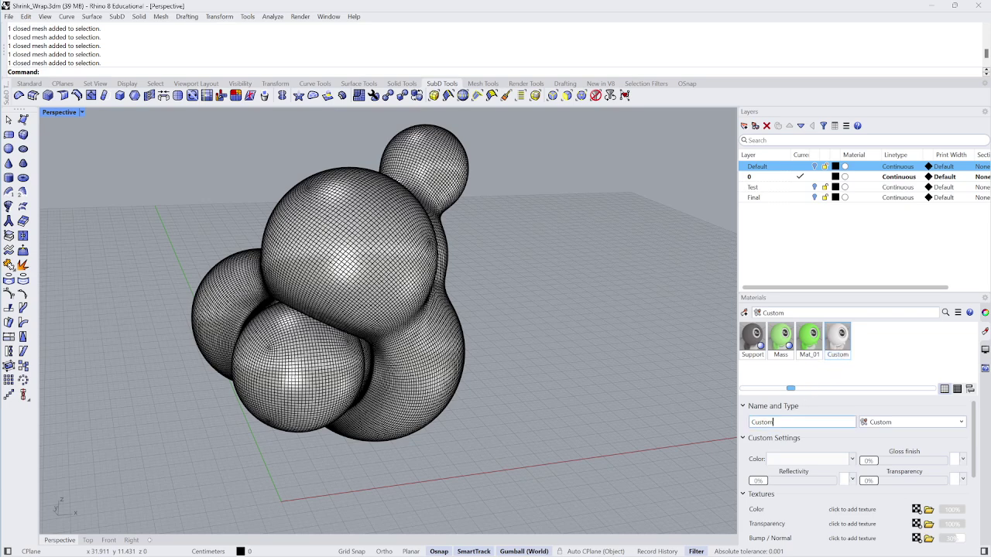
key(ctrl+a)
text(M)
click(789, 462)
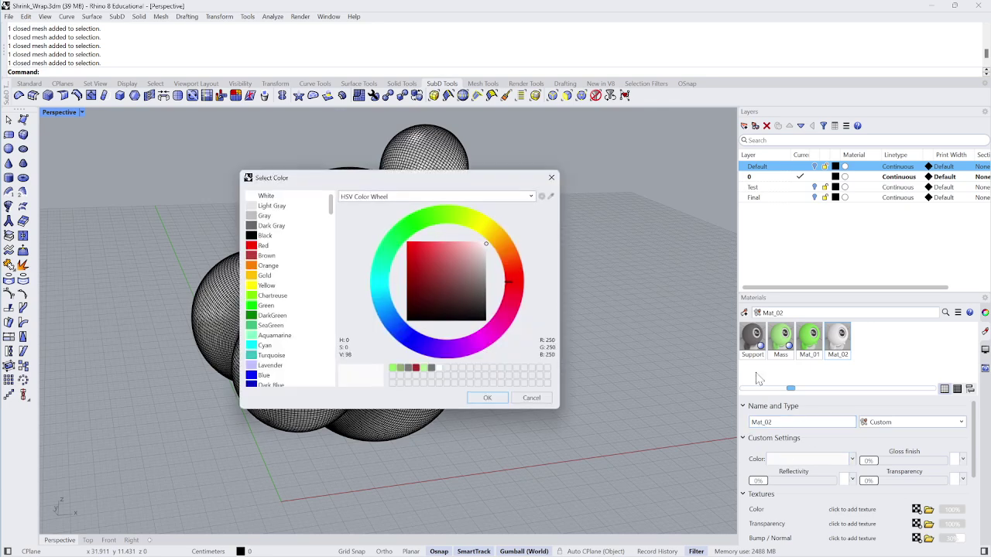
drag(441, 264, 516, 267)
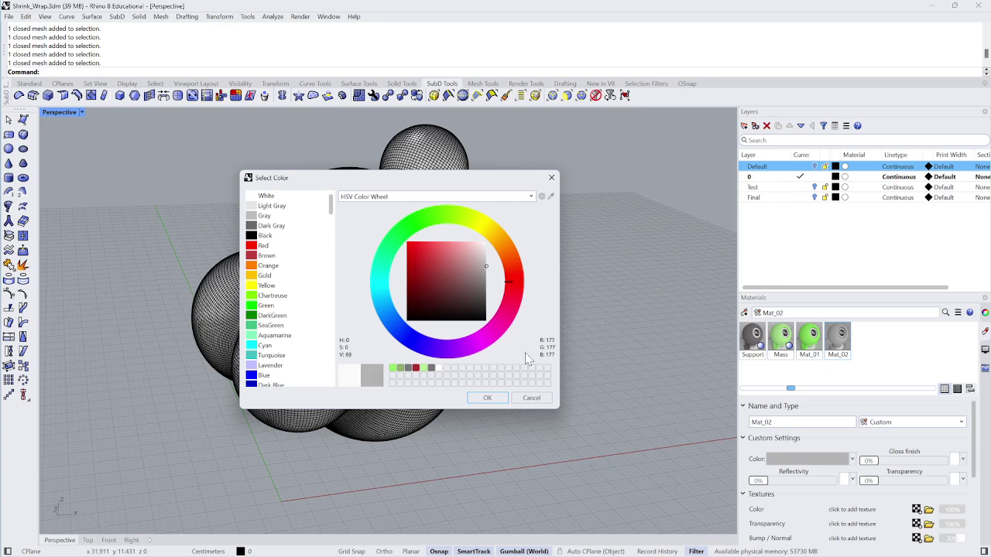
click(487, 397)
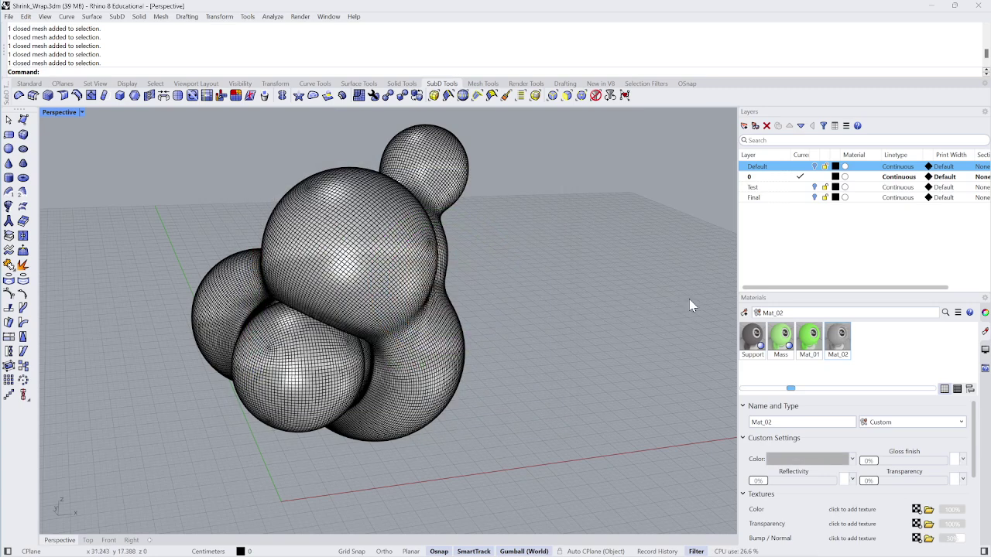
click(810, 340)
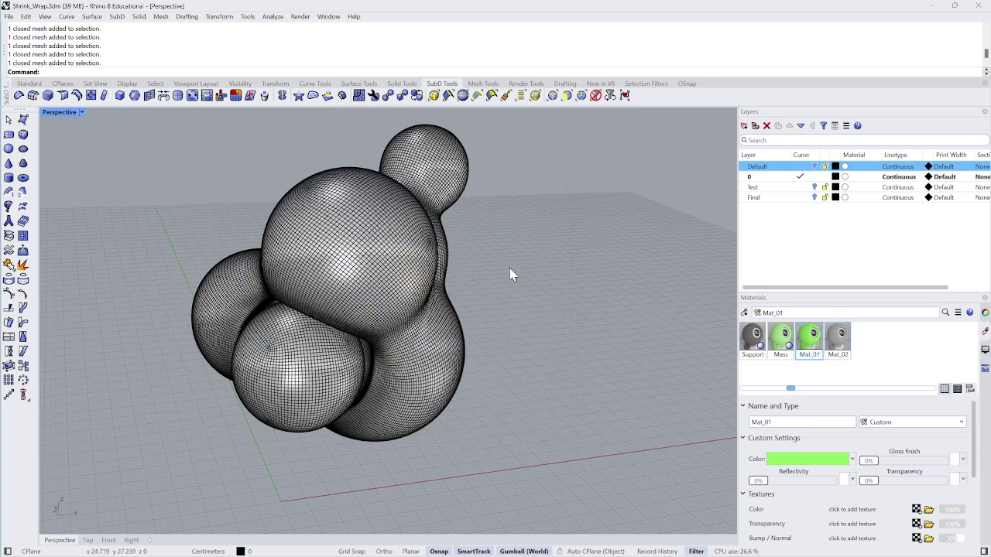
Assign Mat_01 to the large blob mesh and switch the Perspective viewport to Rendered display
click(376, 266)
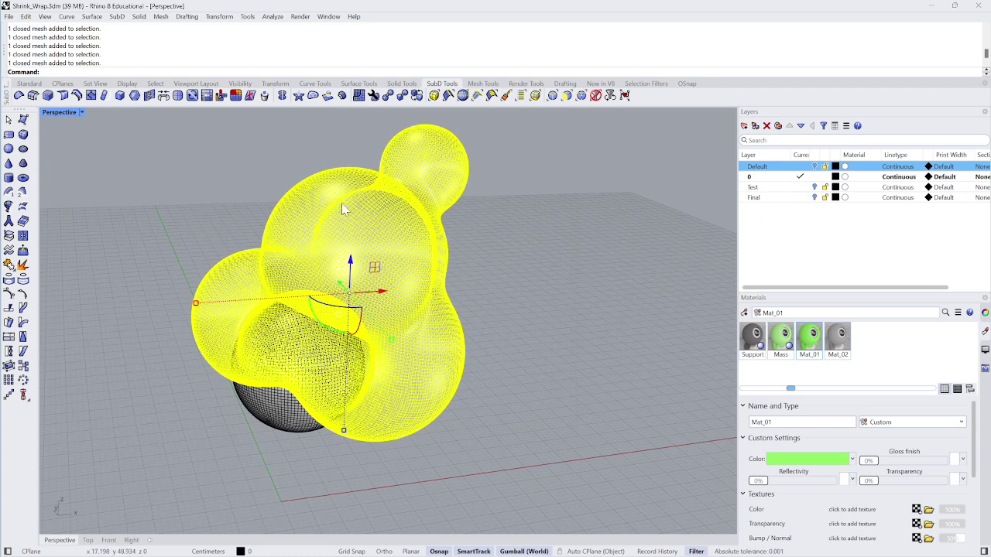
right_click(811, 341)
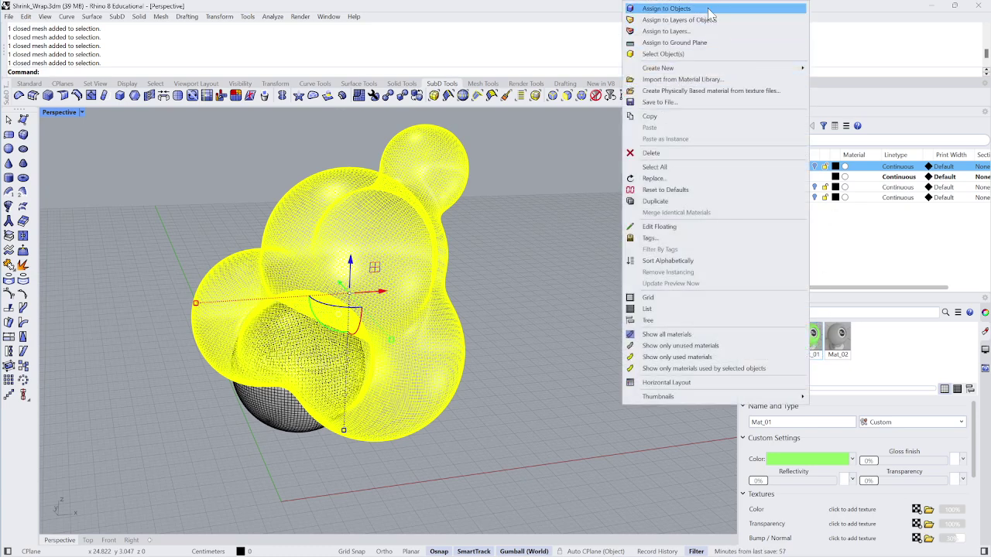
click(665, 9)
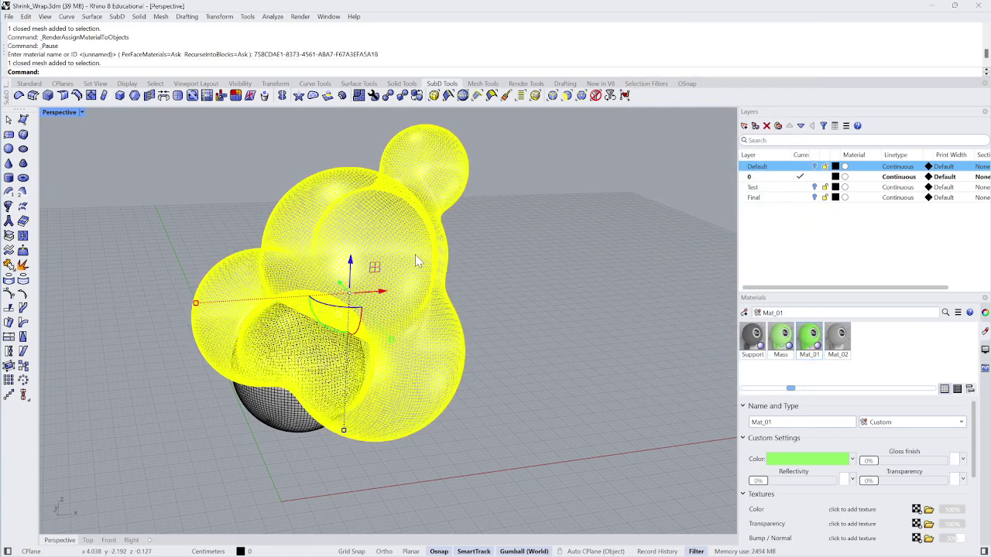
right_click(811, 340)
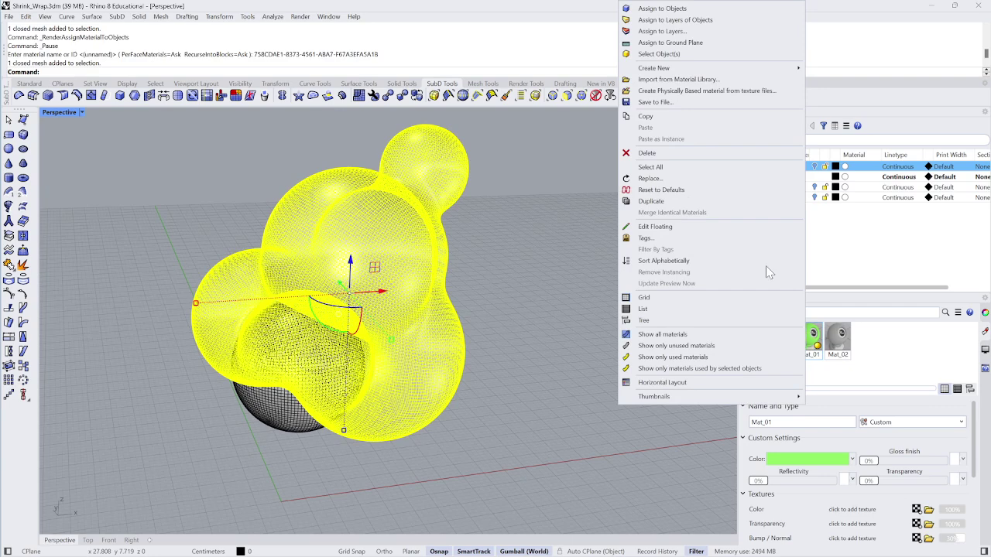
click(666, 8)
click(78, 112)
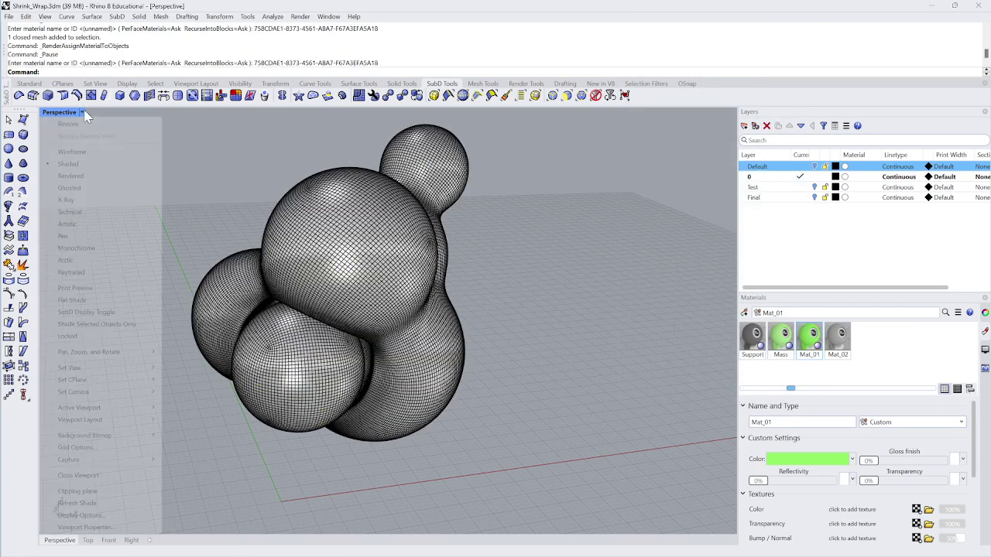
click(71, 177)
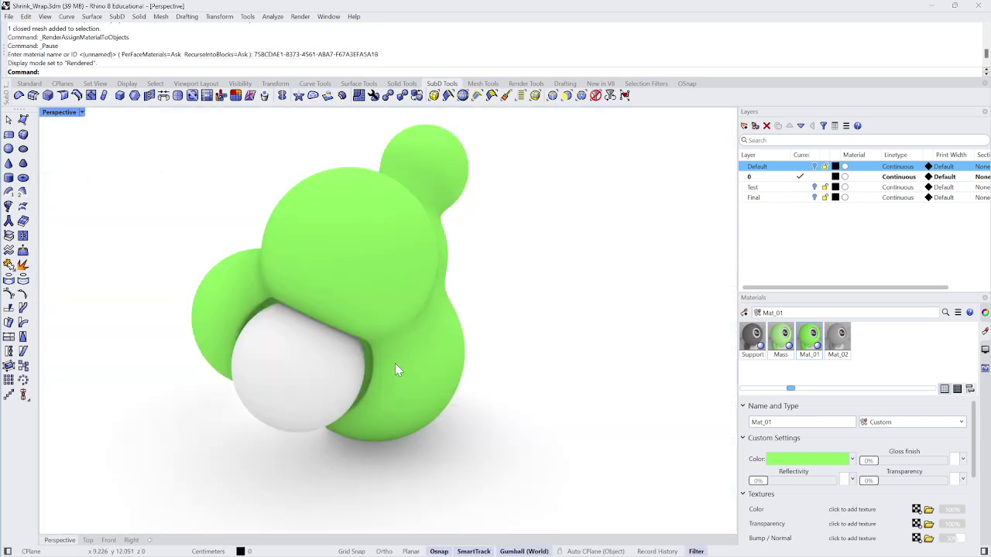
Assign the grey Mat_02 material to the sphere mesh nested against the blob
click(343, 370)
click(839, 341)
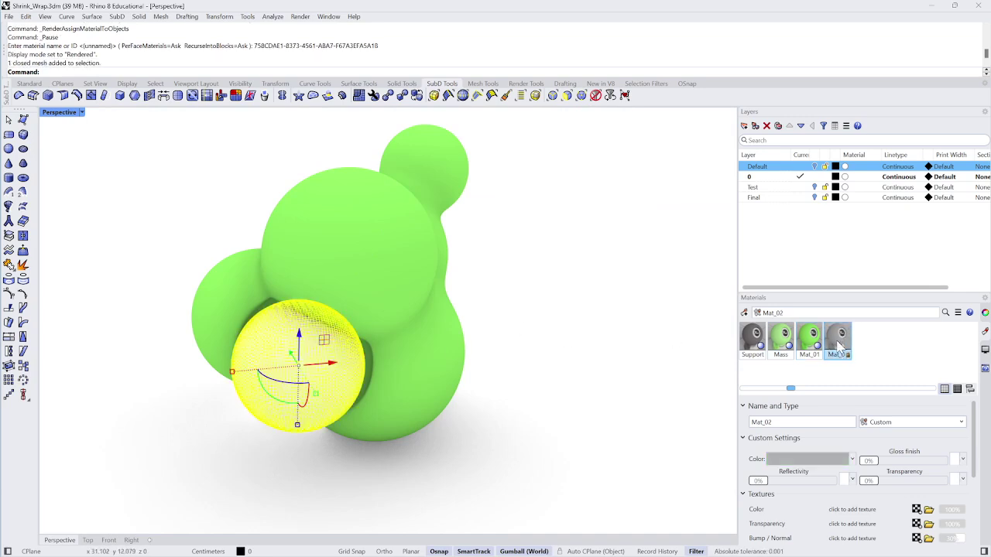
right_click(839, 346)
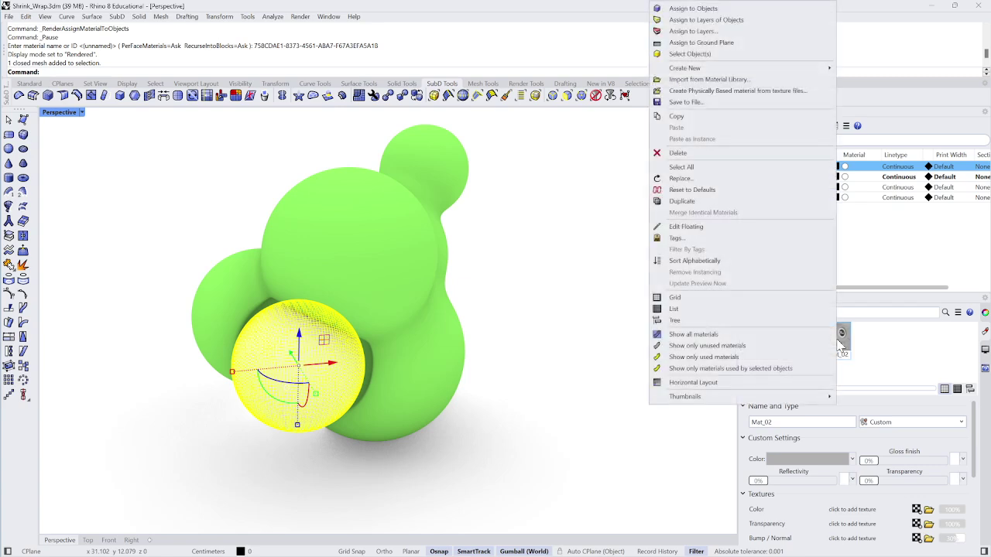
click(743, 9)
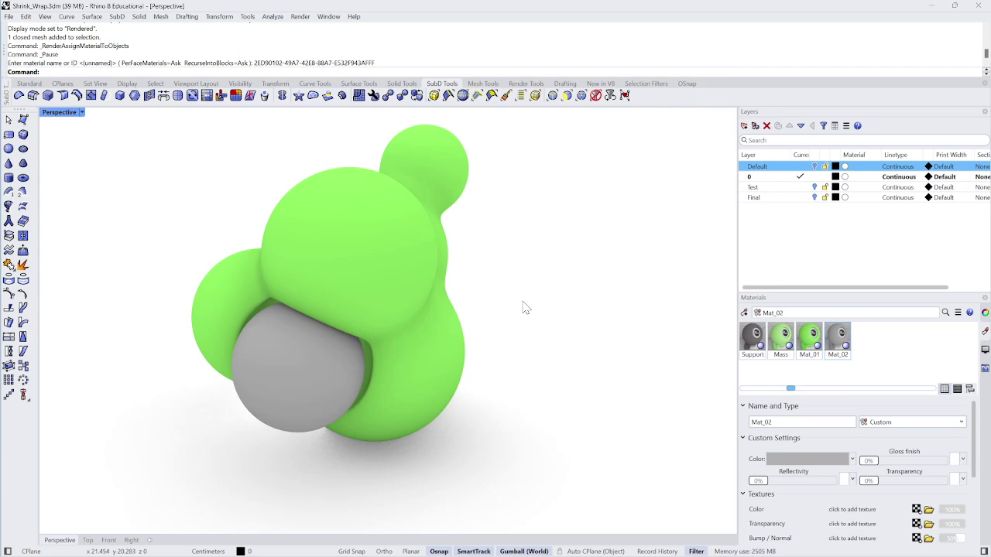
Examine the rendered green blob and grey sphere from several angles, checking each as a separate mesh
drag(562, 142, 150, 482)
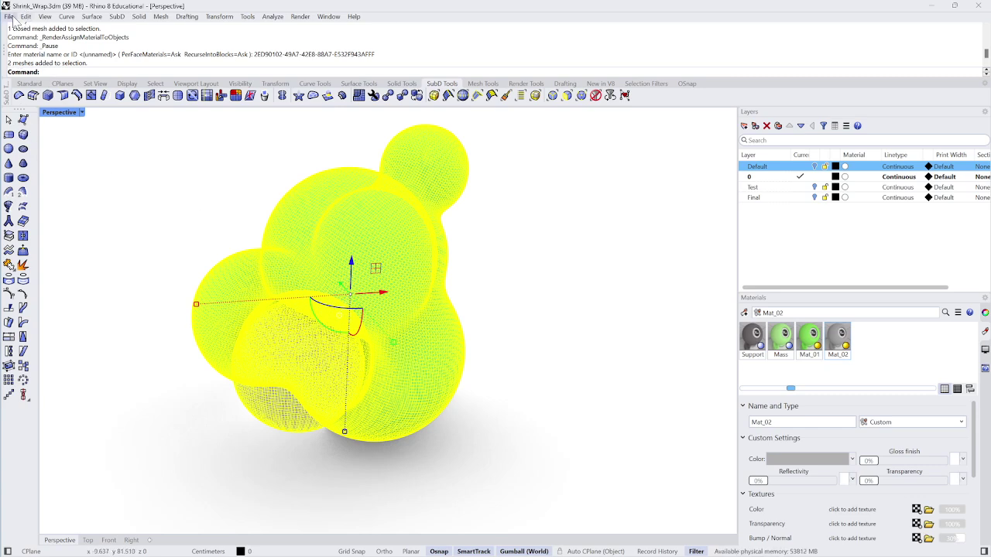
click(589, 149)
key(Left)
key(Left)
key(Left)
key(Left)
key(Left)
key(Left)
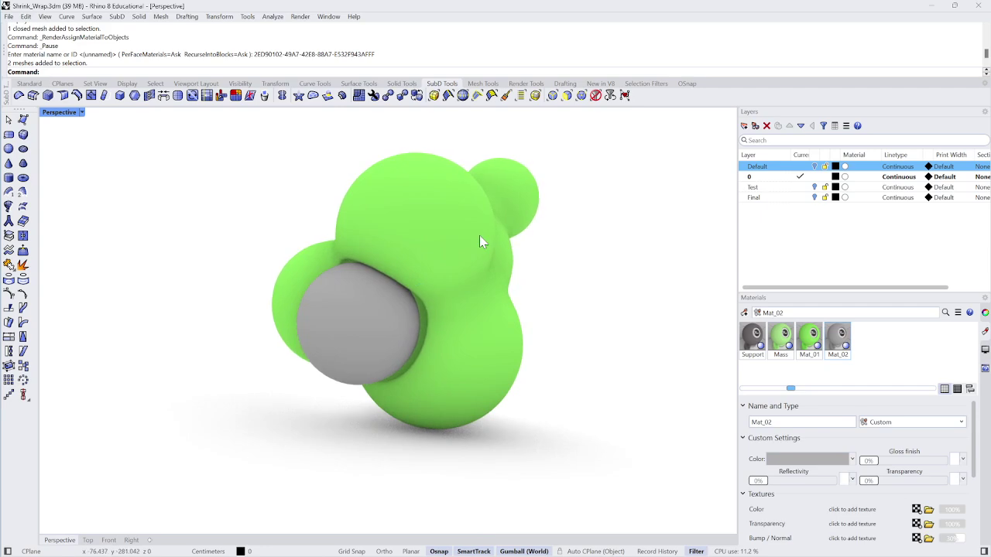
click(328, 328)
click(422, 232)
click(626, 295)
click(404, 307)
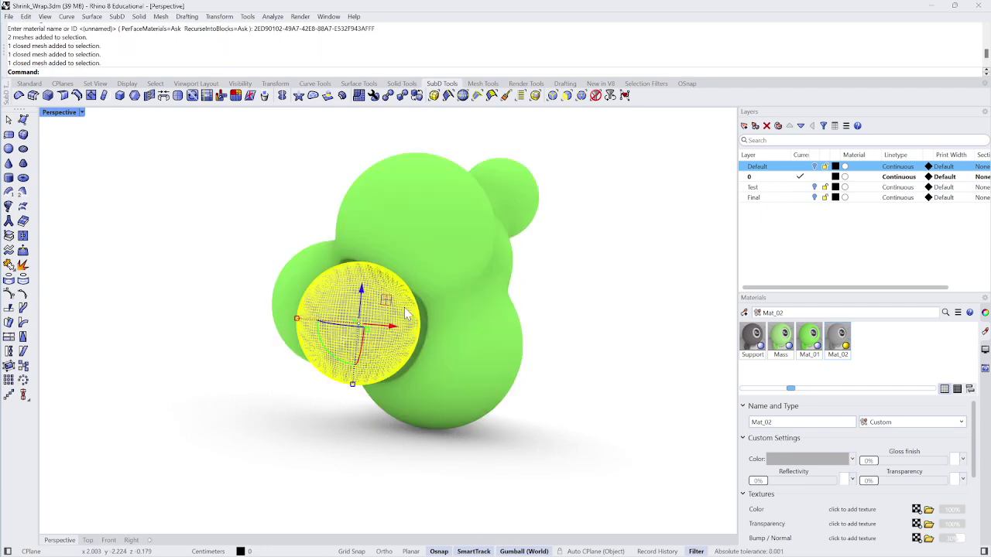
click(426, 204)
click(619, 303)
key(Left)
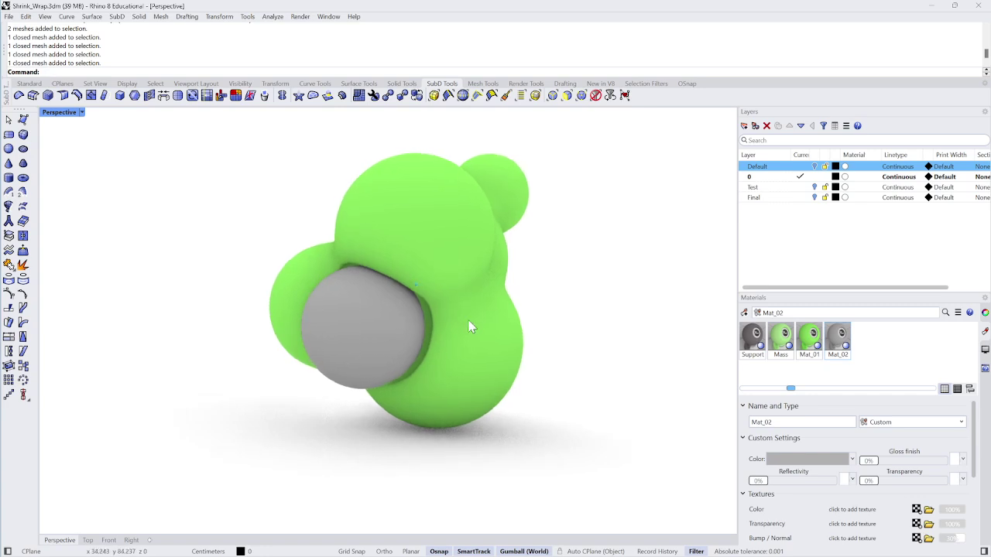
click(357, 284)
click(439, 210)
click(649, 298)
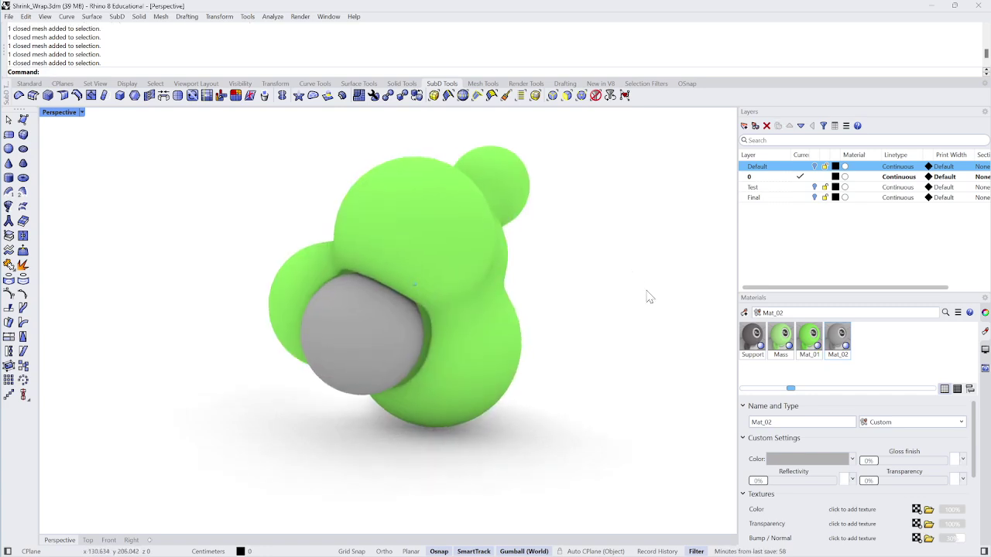
Export both selected meshes in OBJ format to the Test Images folder with the file name Painter_Test_02
drag(611, 147, 186, 441)
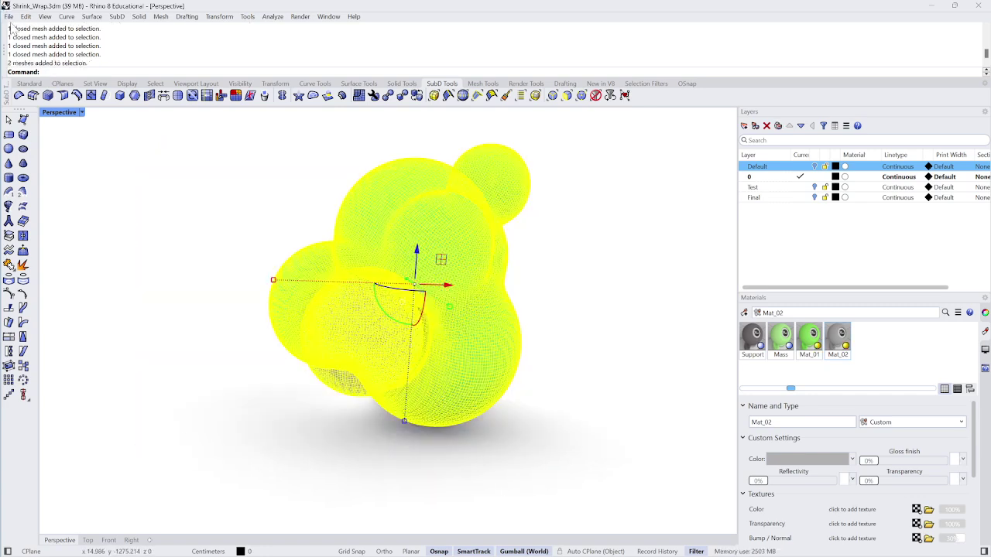
click(9, 16)
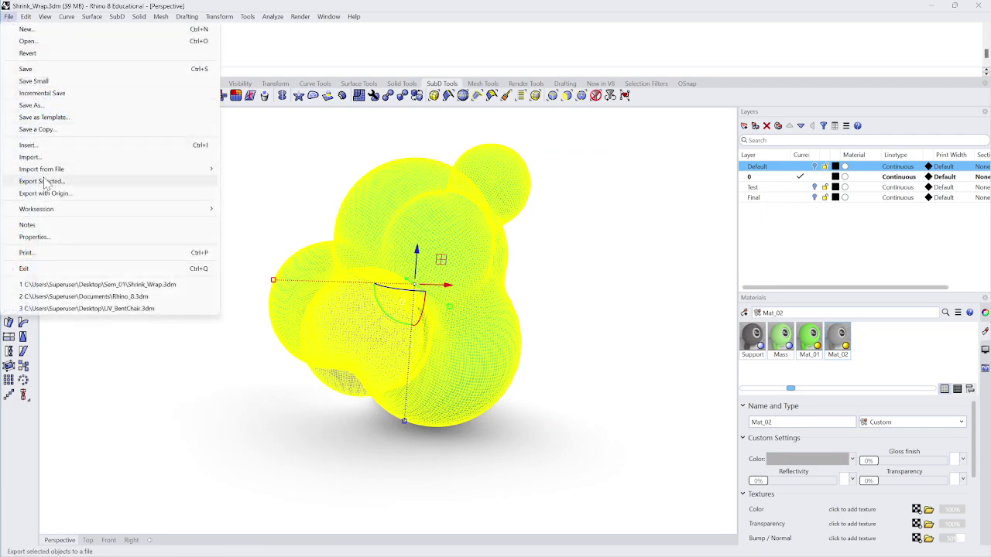
click(45, 182)
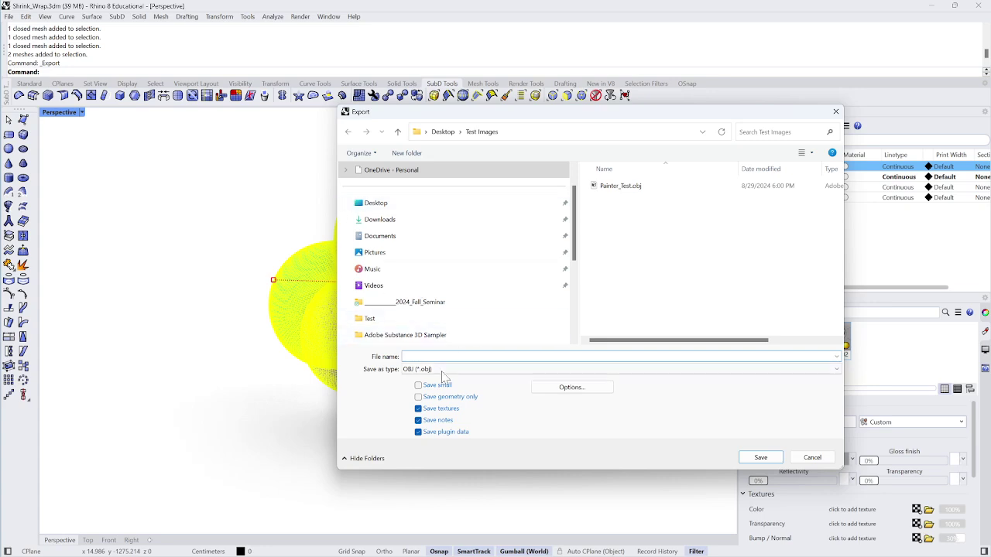
click(443, 370)
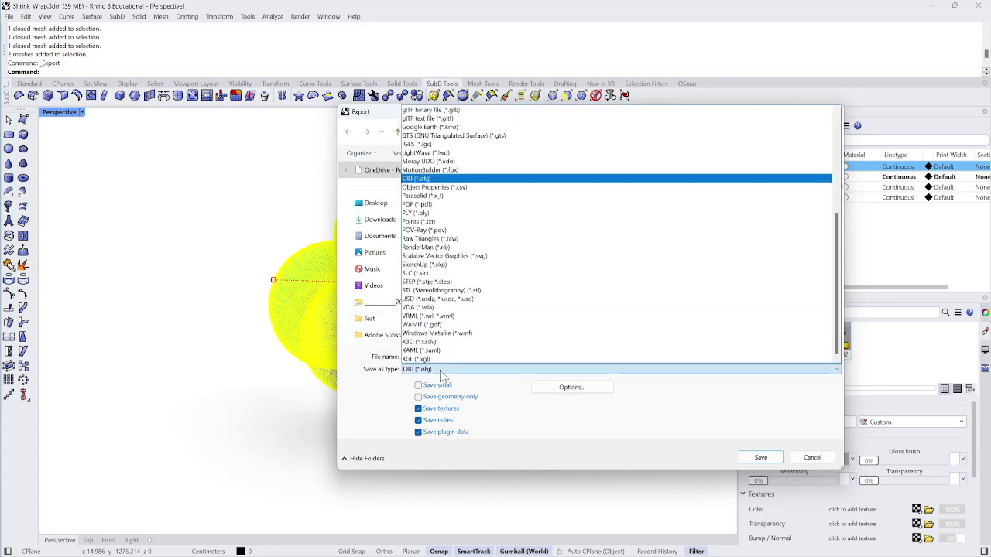
click(428, 180)
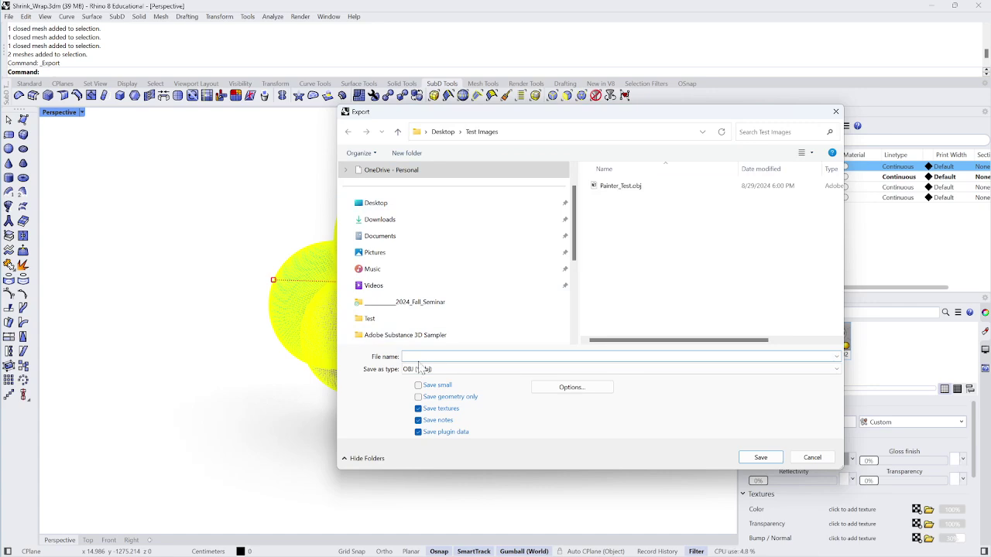
text(Painet)
text(r)
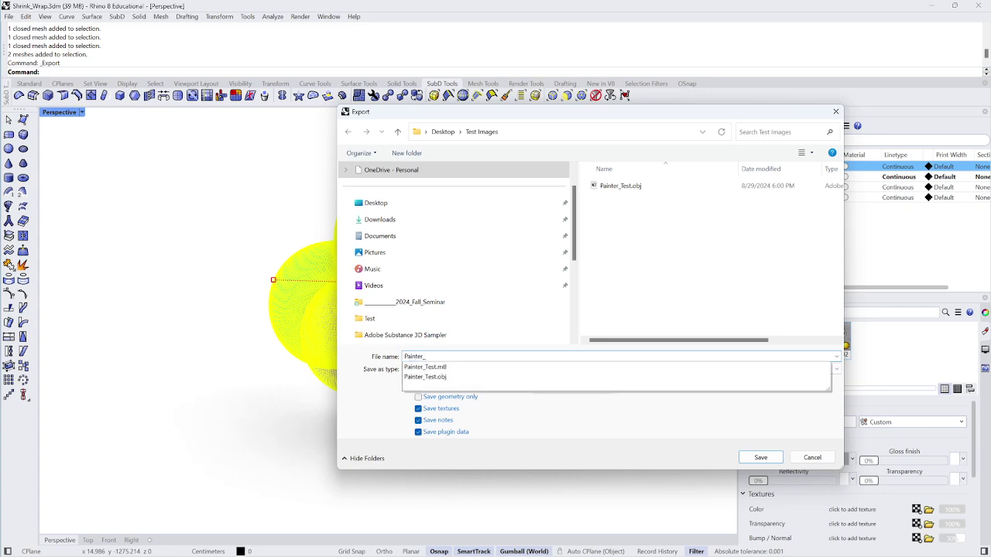
text(_02)
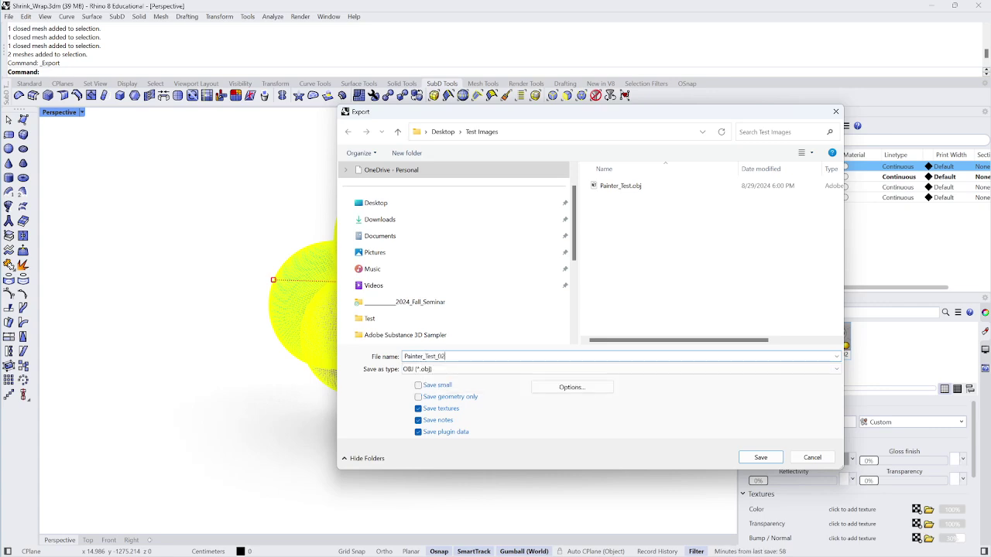
key(Return)
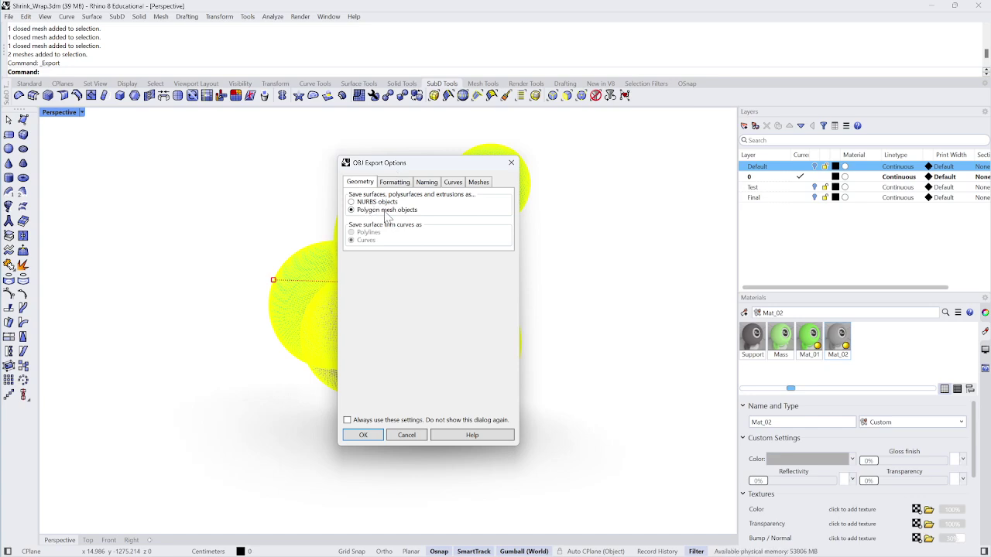
Review the OBJ formatting, naming, curve and mesh options, and complete the export with geometry saved as polygon mesh objects
click(394, 182)
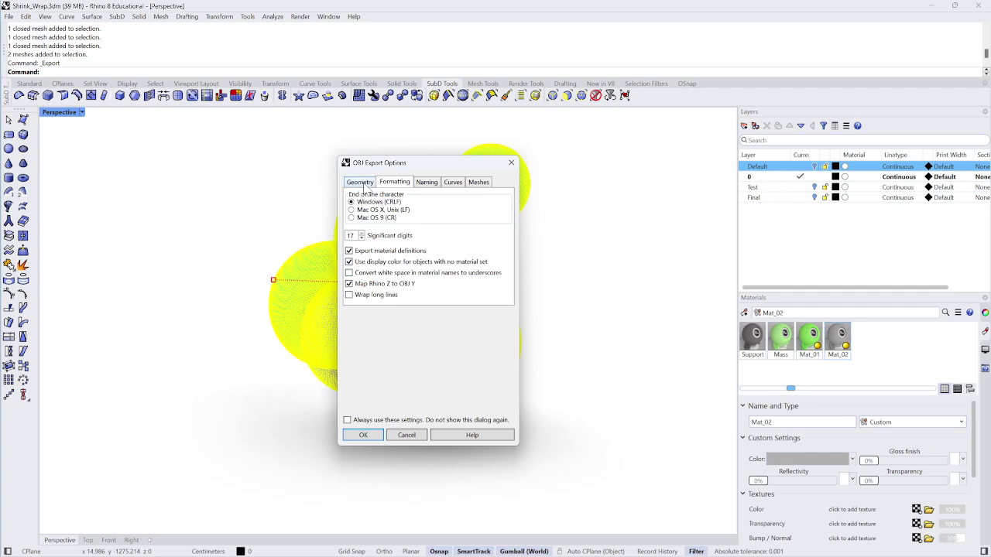
click(433, 186)
click(456, 186)
click(475, 184)
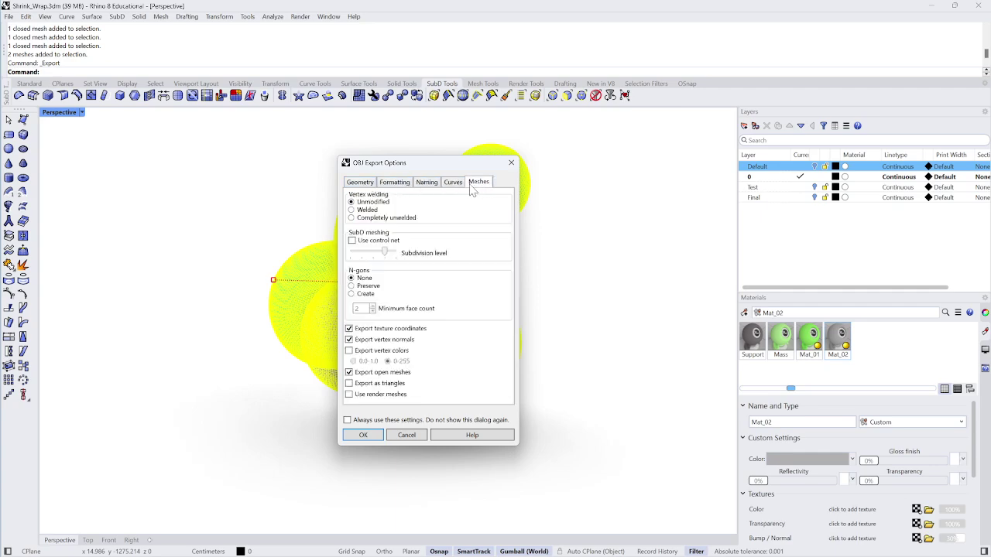
click(453, 184)
click(429, 184)
click(399, 184)
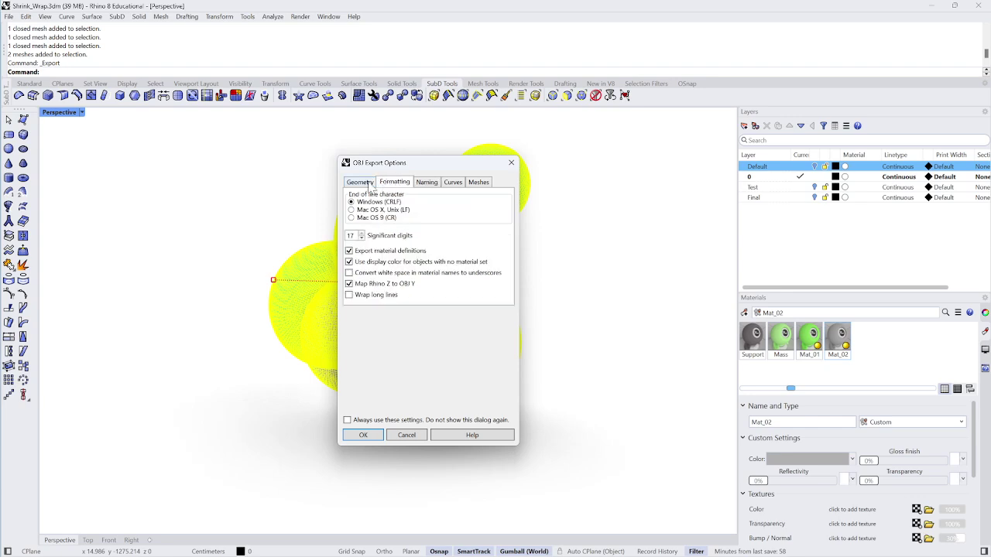
click(368, 186)
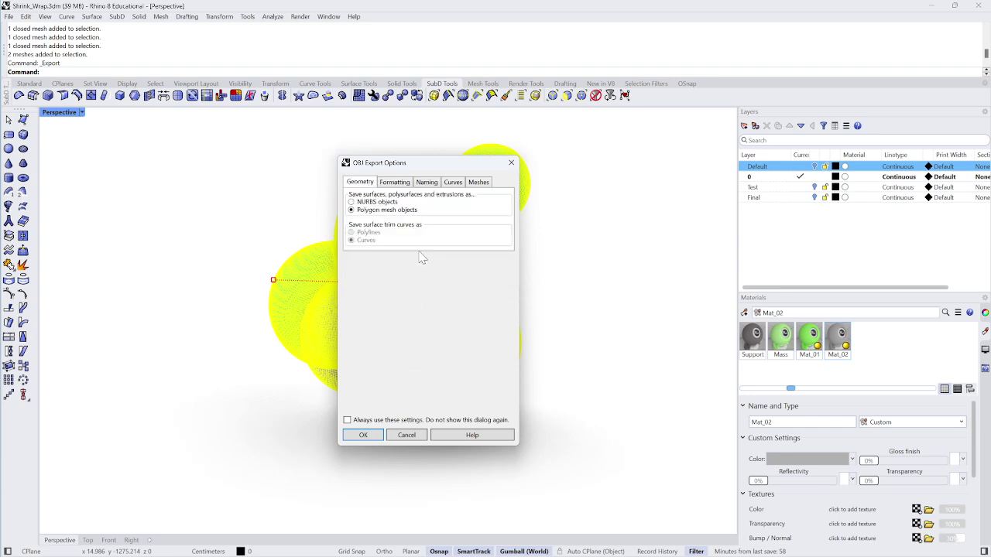
click(394, 184)
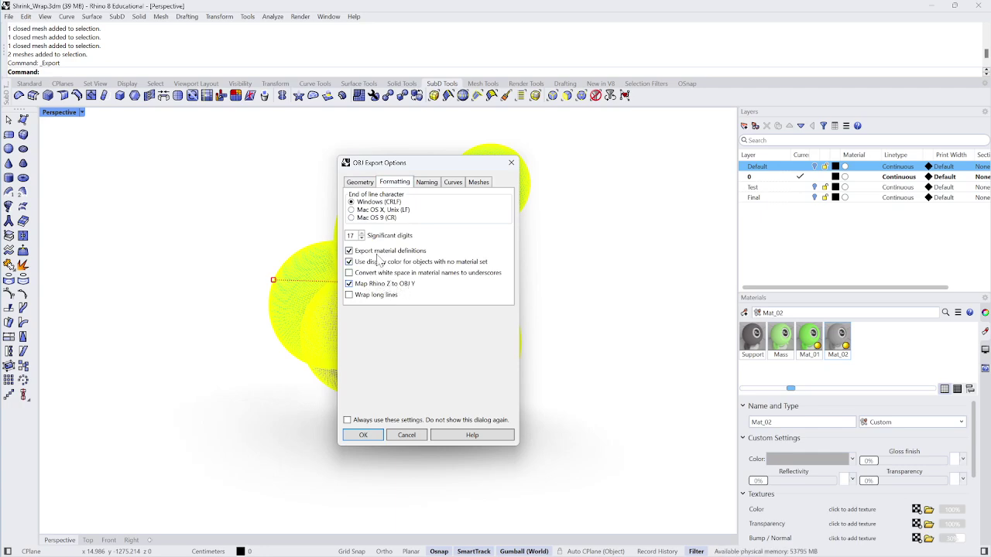
click(367, 183)
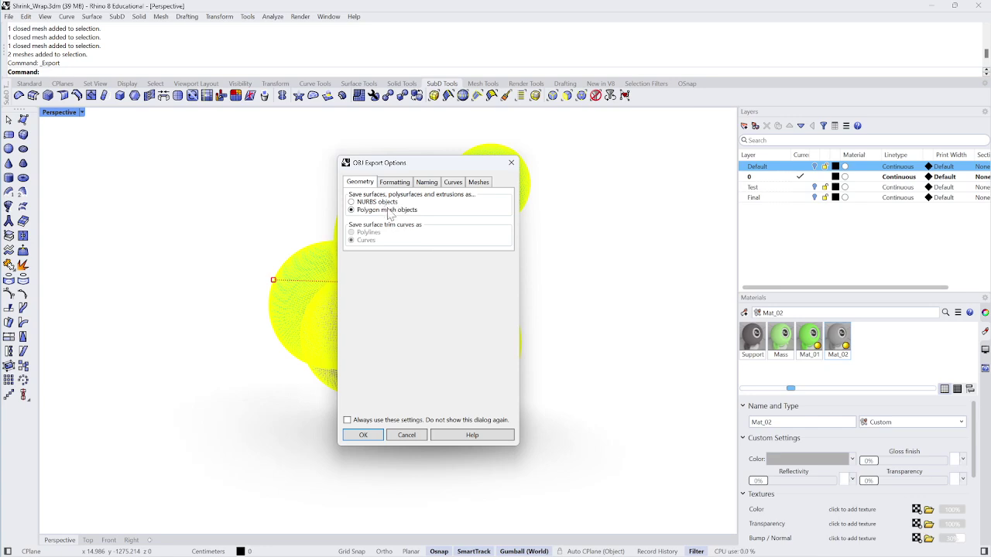
click(364, 435)
click(714, 281)
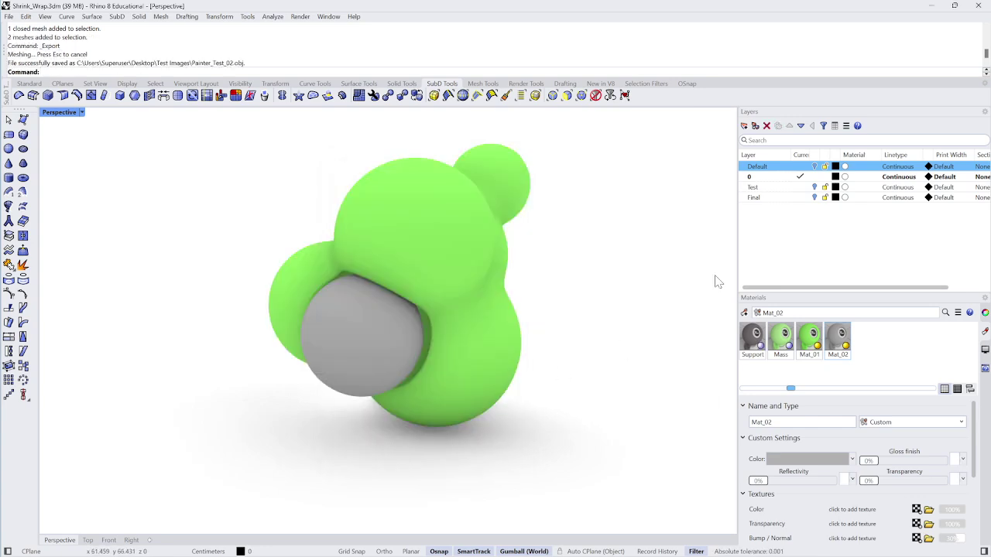
Return the Perspective viewport to Shaded display with no mesh selected
click(402, 330)
click(589, 263)
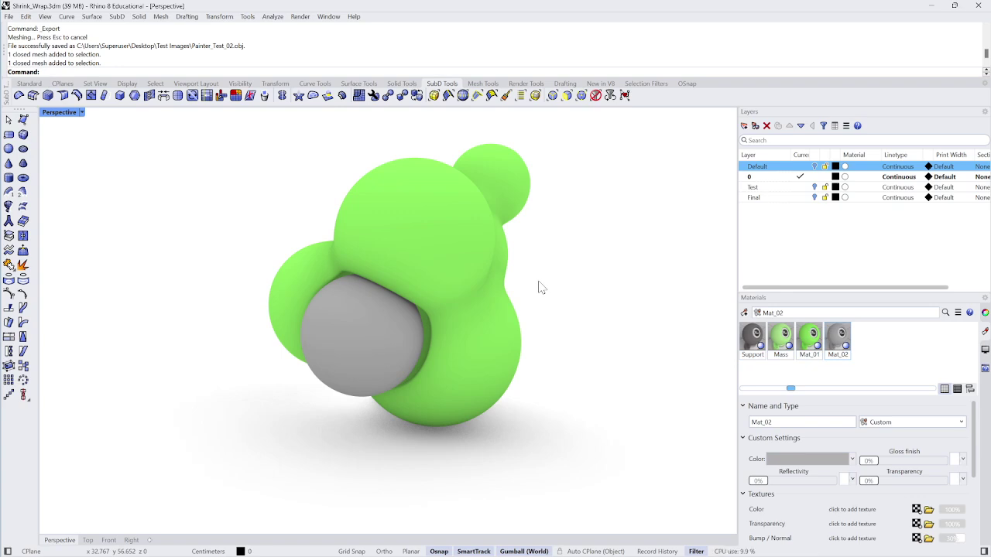
click(62, 113)
click(70, 161)
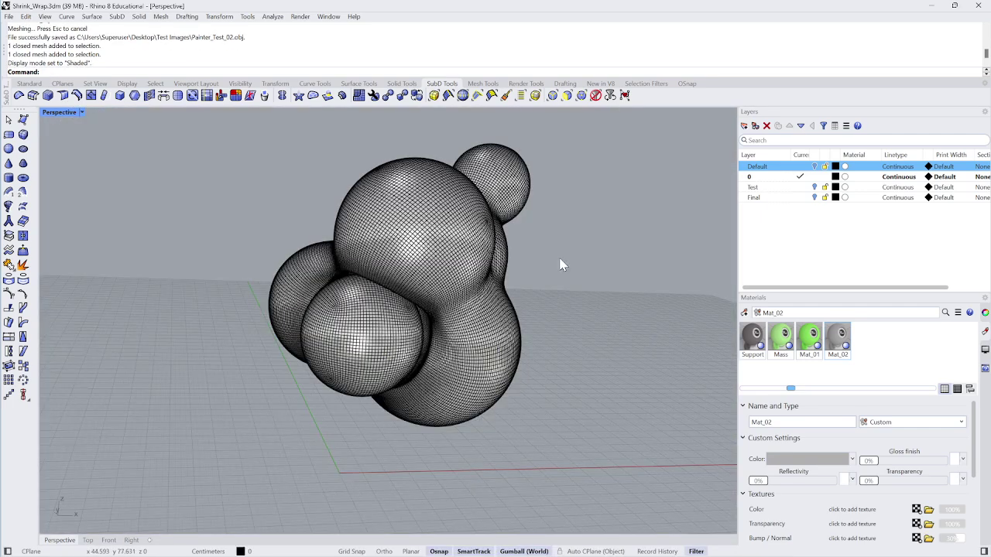
Examine the shaded blob and sphere meshes from different angles, checking each object's dense wireframe separately
key(Left)
key(Left)
key(Left)
key(Left)
key(Left)
key(Left)
key(Left)
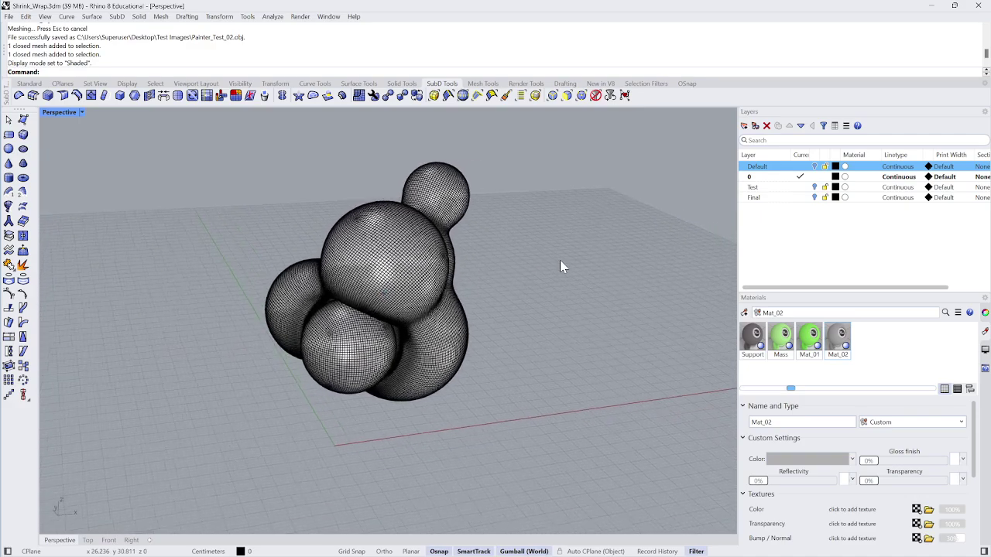
key(Left)
key(Left)
key(Left)
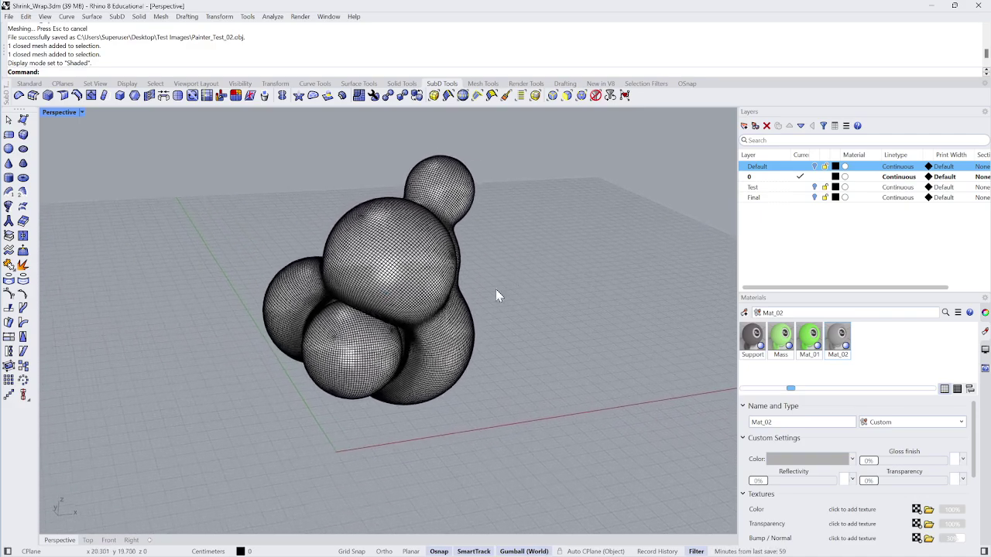
key(Left)
key(Left)
click(351, 348)
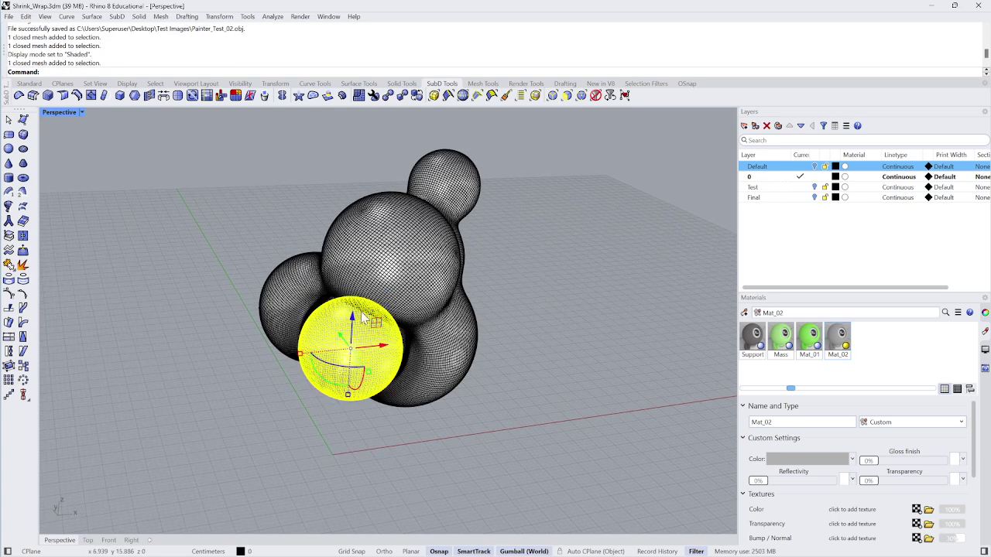
click(438, 261)
click(506, 283)
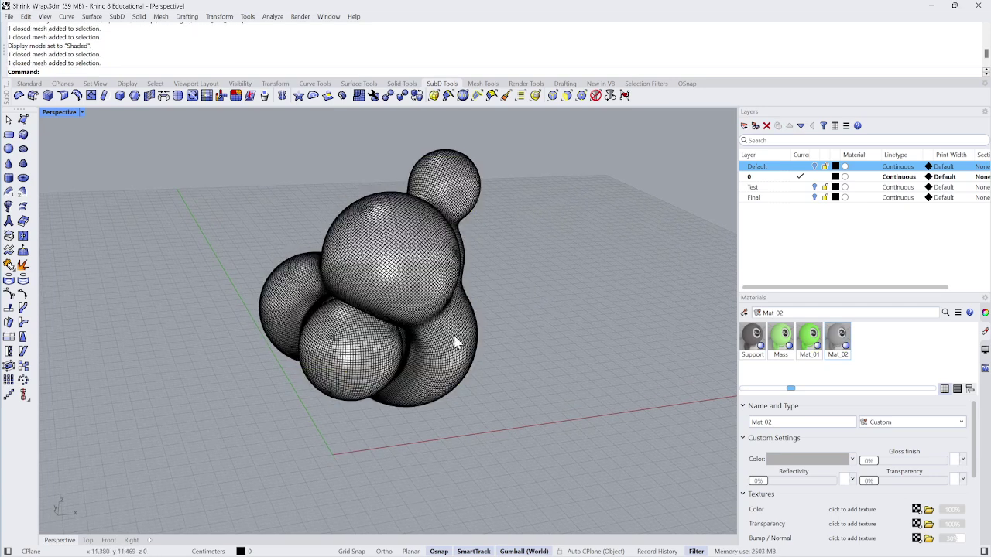